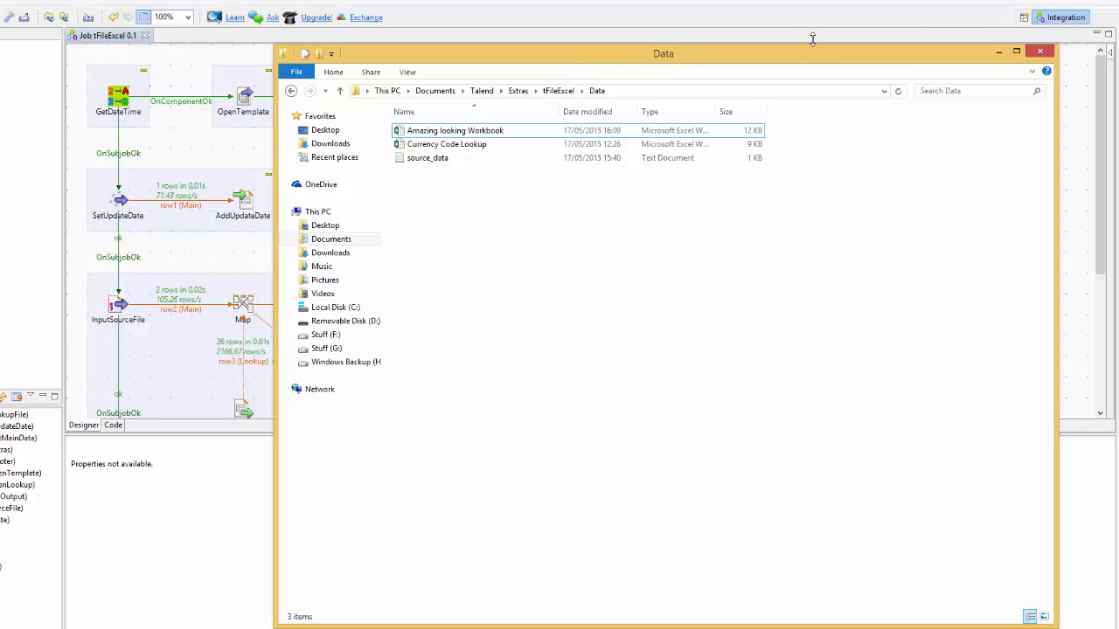
# Open the Amazing looking Workbook file from the Data folder in Excel
pyautogui.click(1000, 52)
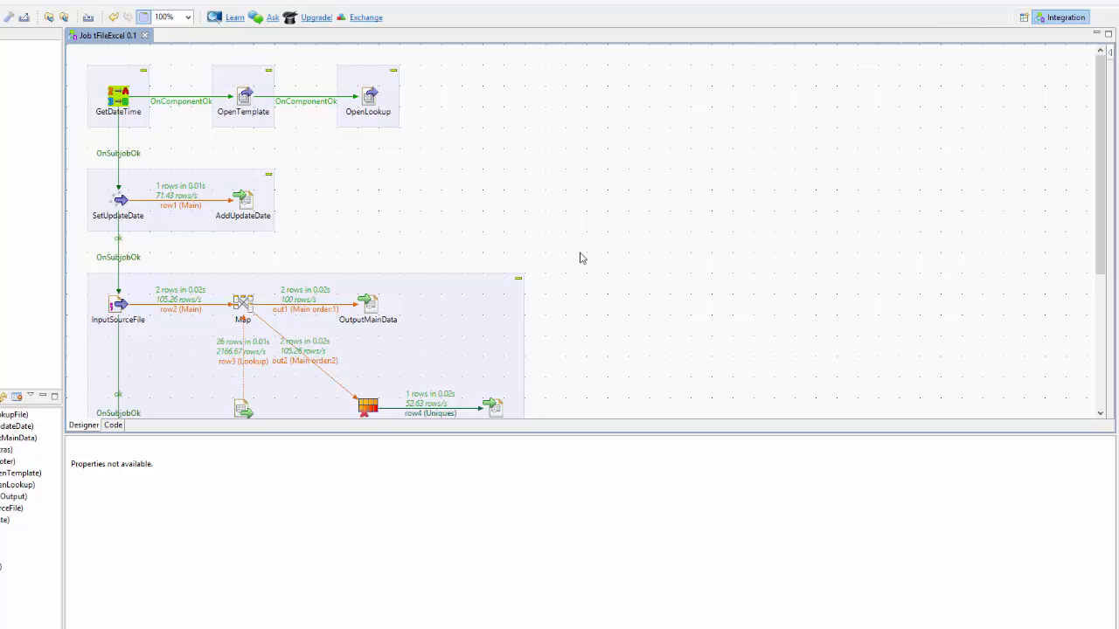
pyautogui.hotkey('alt', 'Tab')
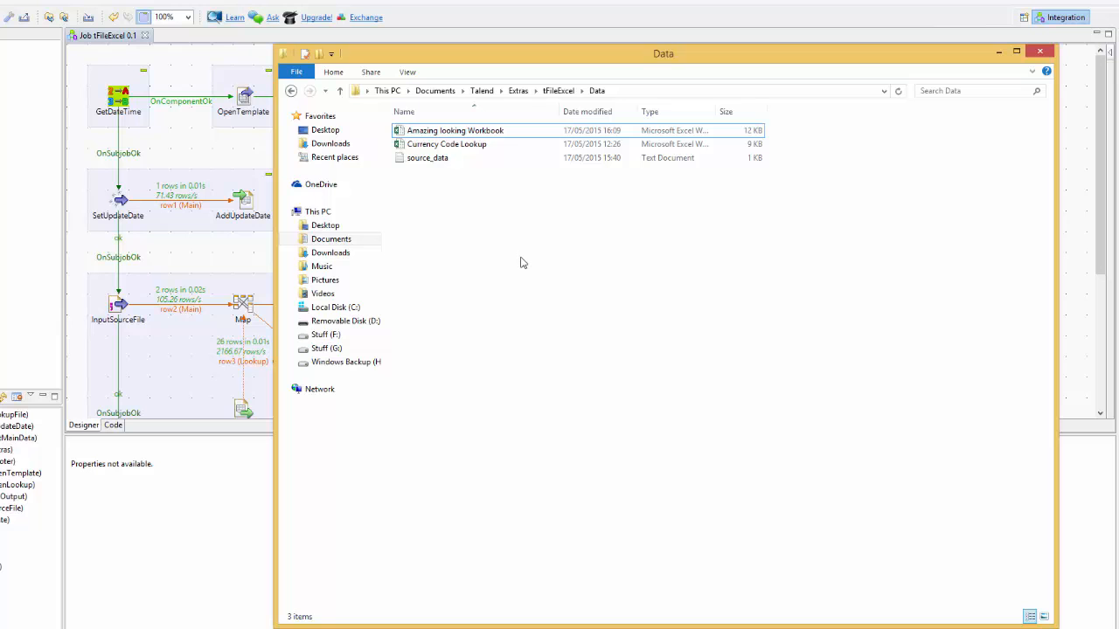
pyautogui.doubleClick(454, 130)
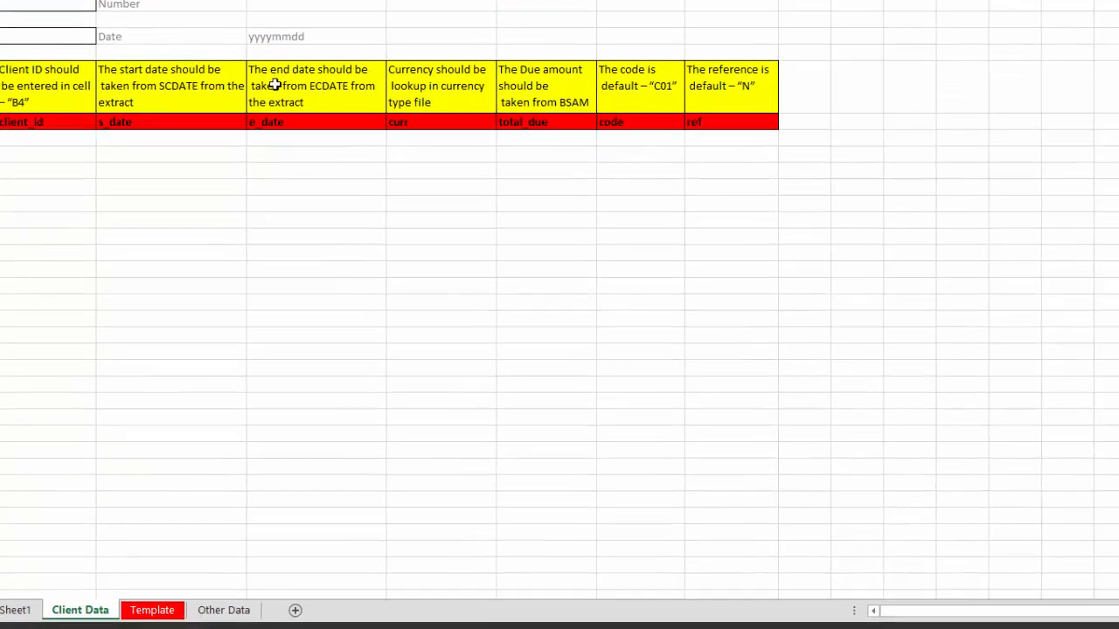
pyautogui.click(144, 401)
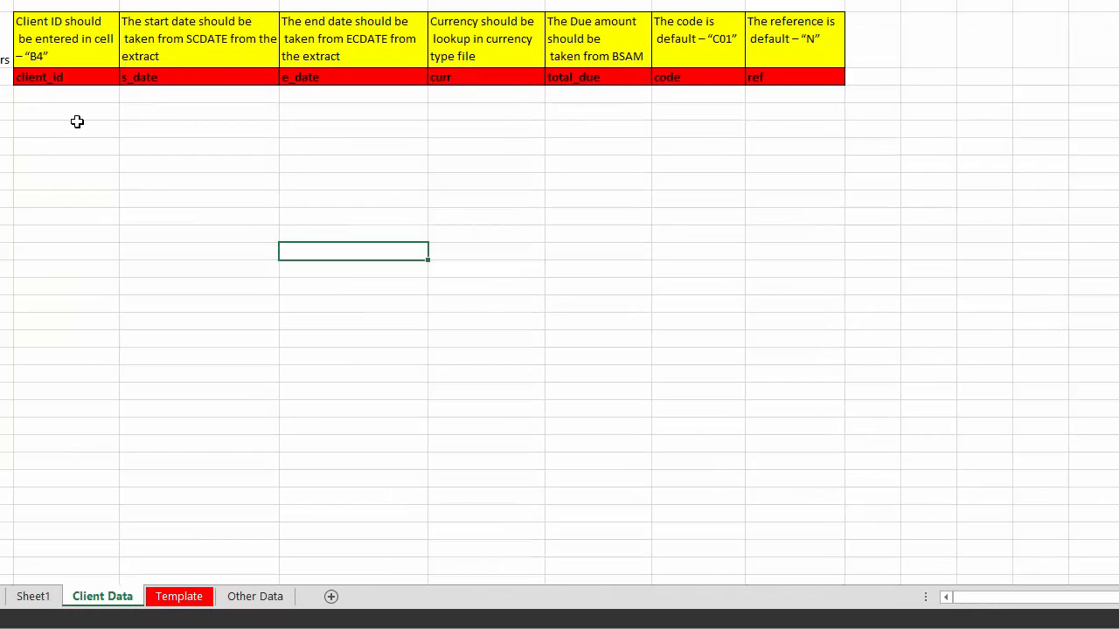
# Examine the header row, the first data row and the pre-header instructions on the Client Data sheet, including the referenced cell B4
pyautogui.moveTo(49, 92); pyautogui.dragTo(804, 101)
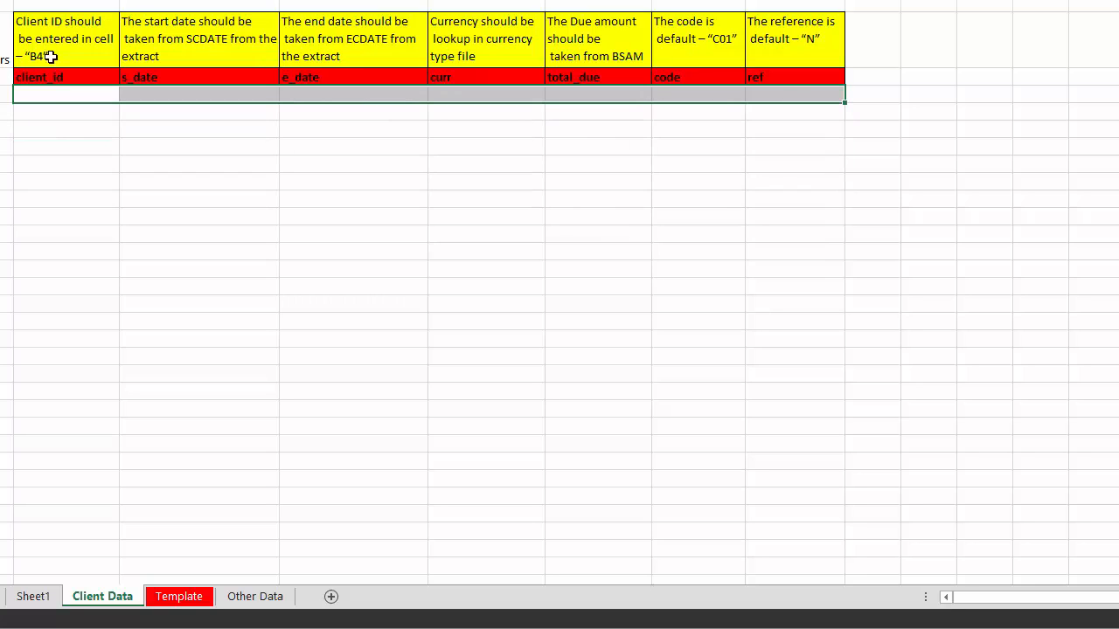
pyautogui.moveTo(10, 102); pyautogui.dragTo(769, 129)
pyautogui.click(742, 61)
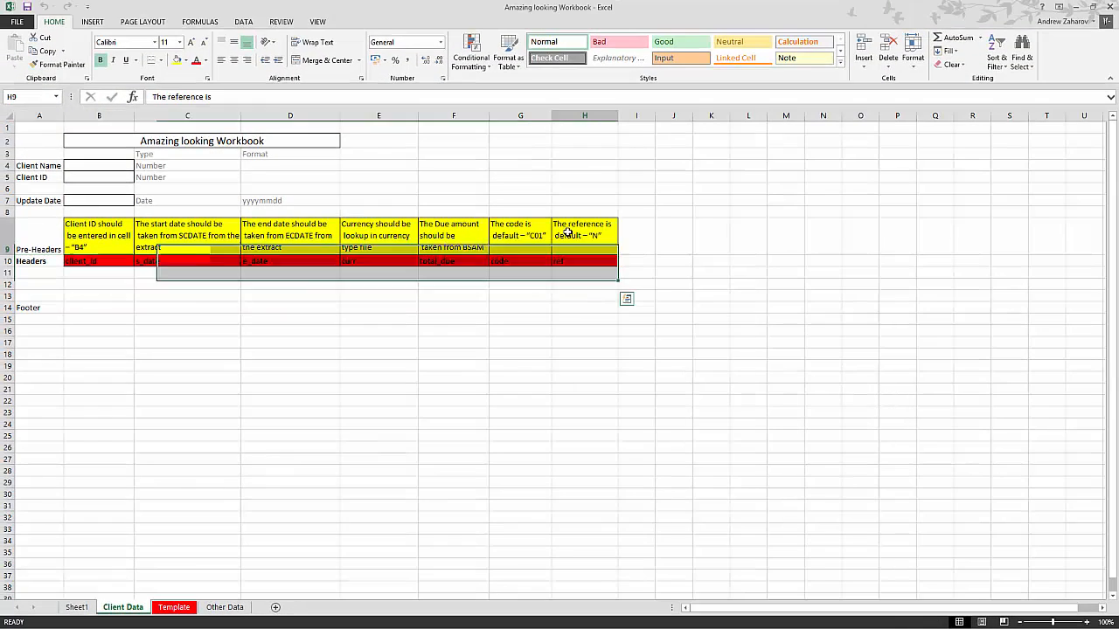
pyautogui.moveTo(567, 232); pyautogui.dragTo(72, 236)
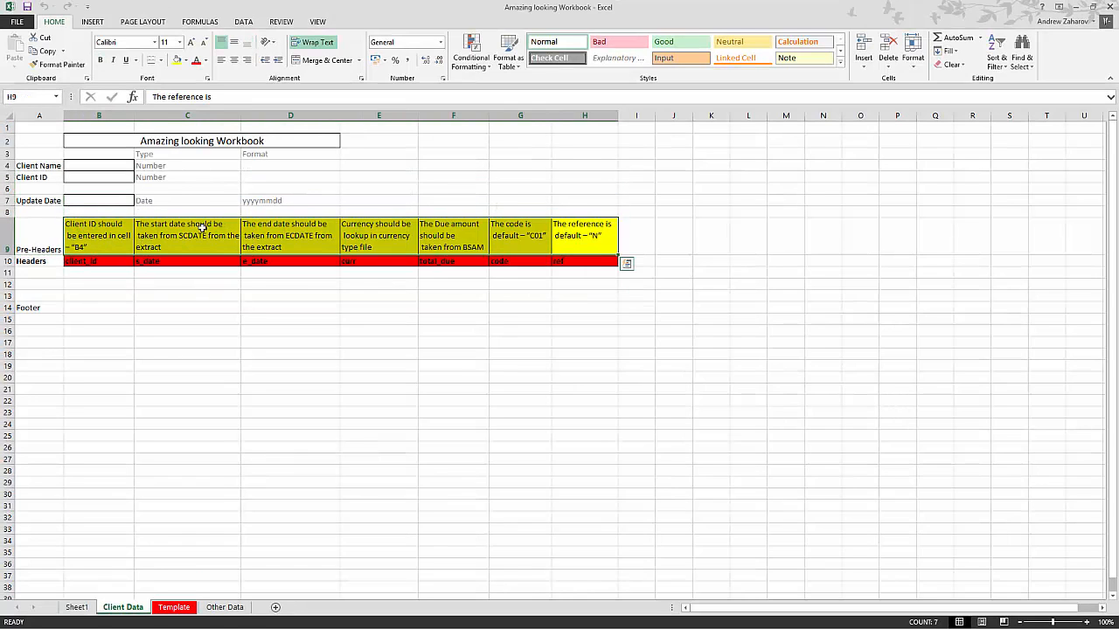
pyautogui.click(205, 334)
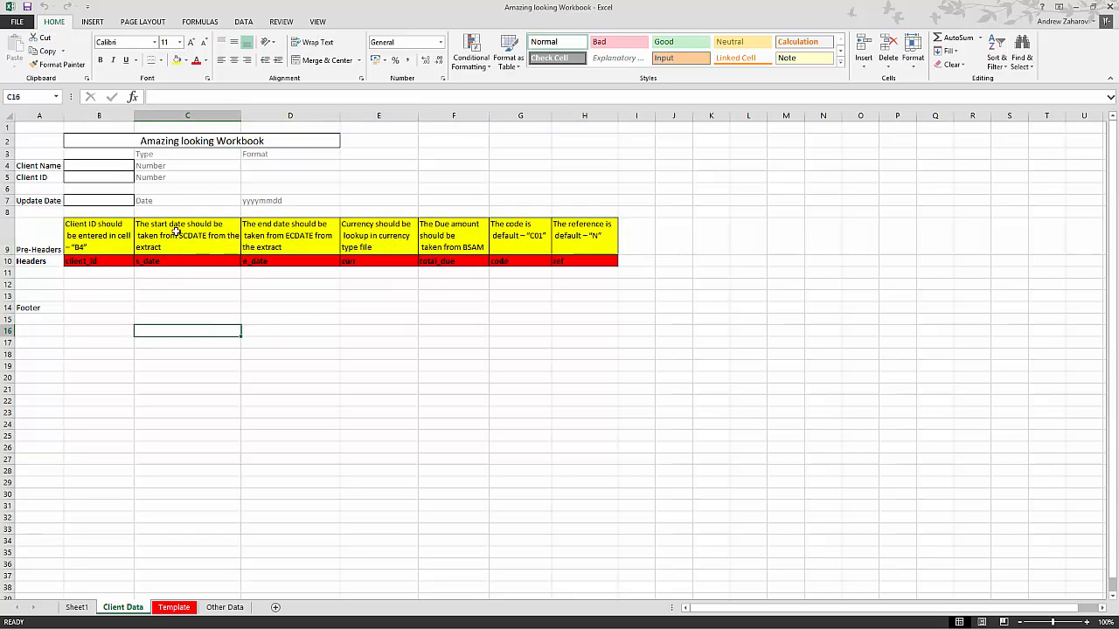
pyautogui.click(77, 164)
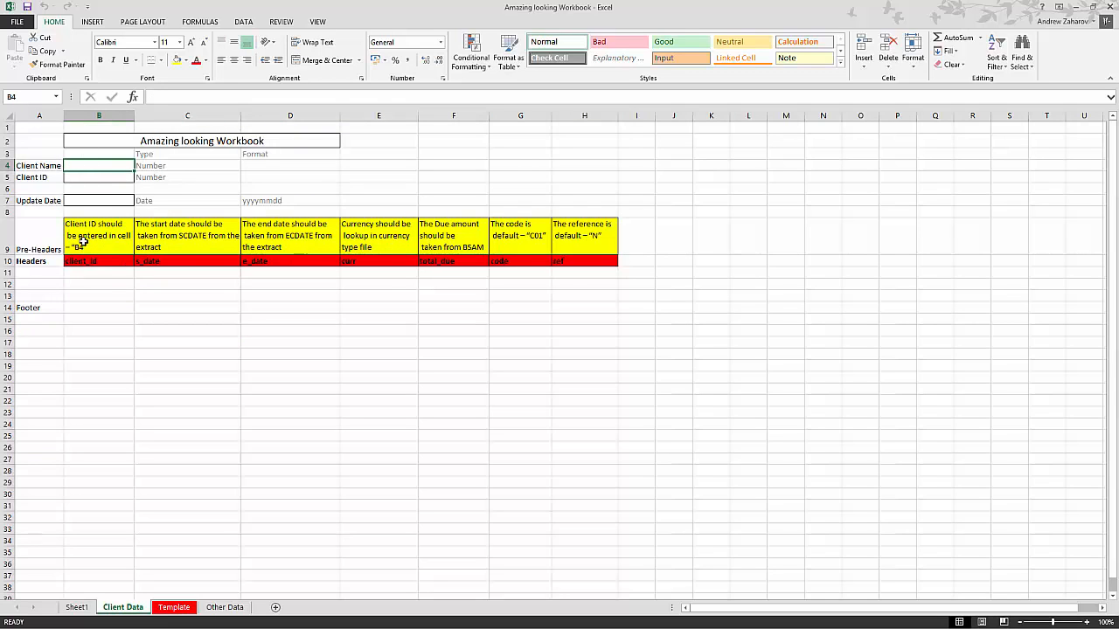
pyautogui.press('Down')
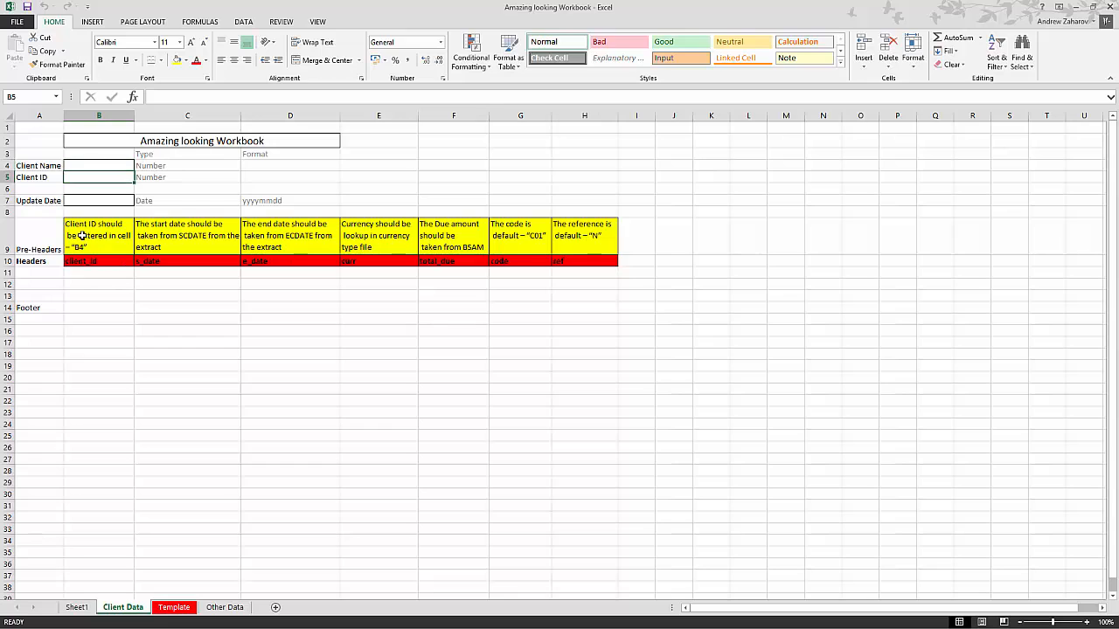
pyautogui.click(73, 166)
# Examine the Footer row and the empty data area beneath the headers on the Client Data sheet
pyautogui.click(35, 309)
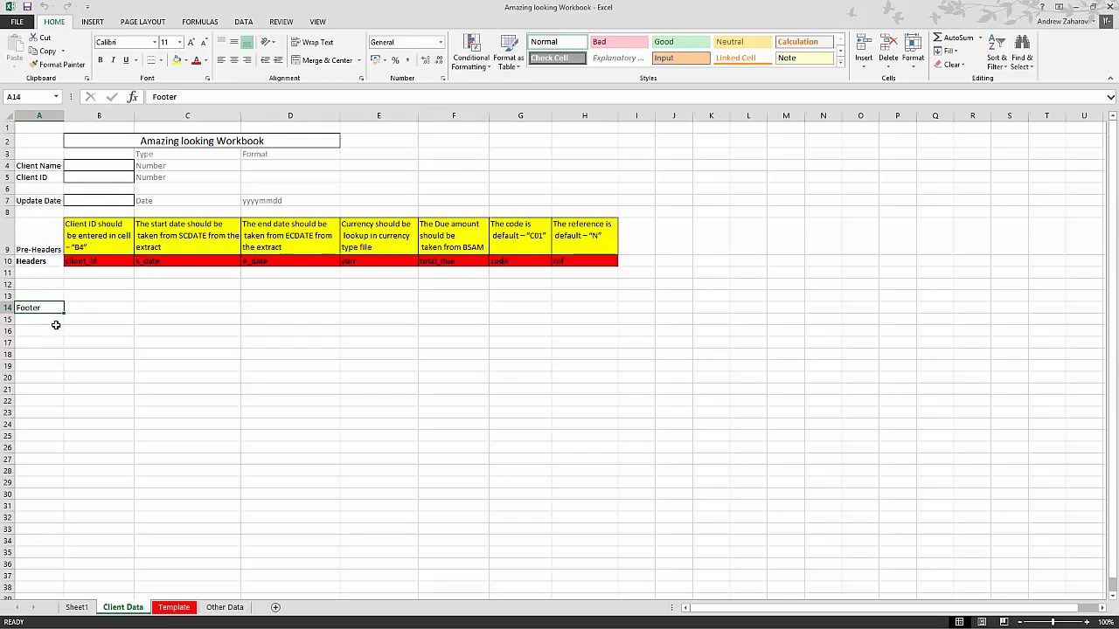
pyautogui.press('Right')
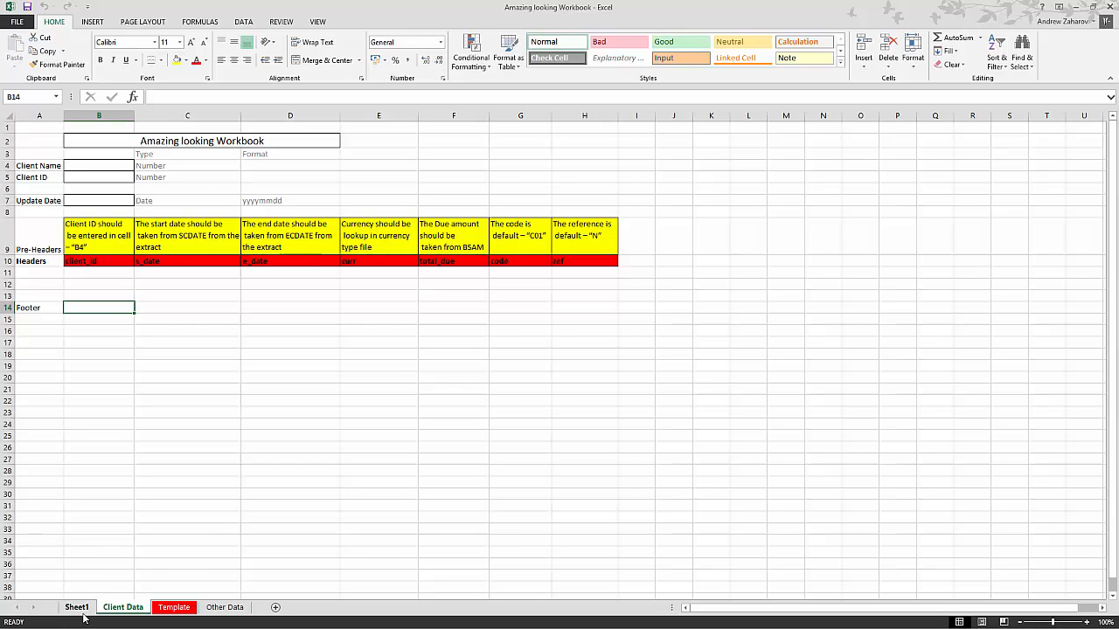
pyautogui.click(269, 384)
pyautogui.click(246, 316)
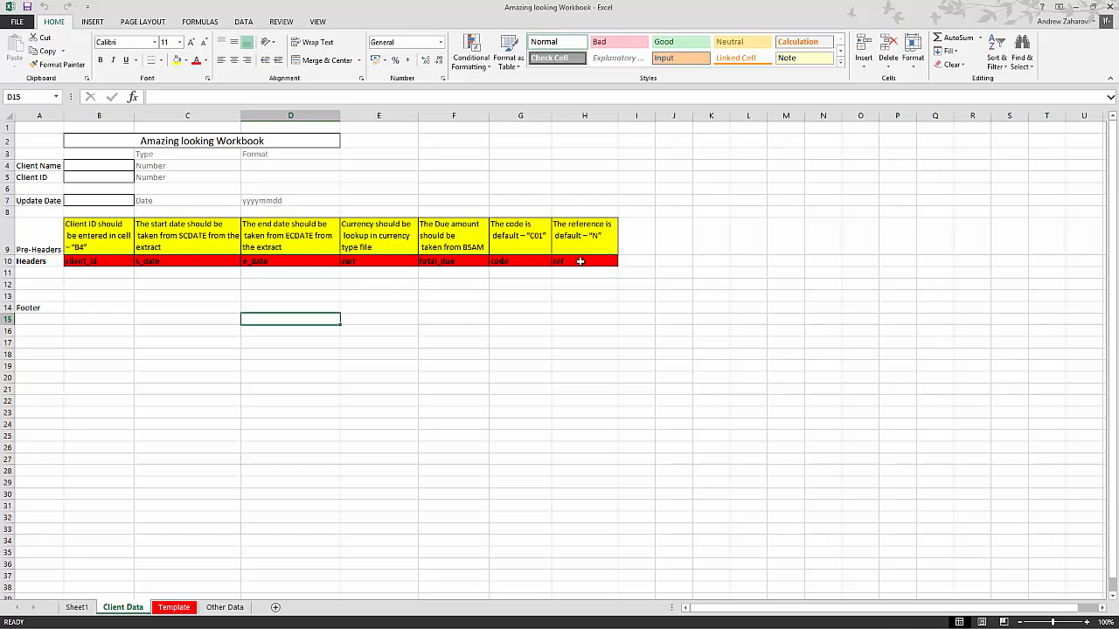
pyautogui.moveTo(580, 259); pyautogui.dragTo(3, 234)
pyautogui.click(154, 365)
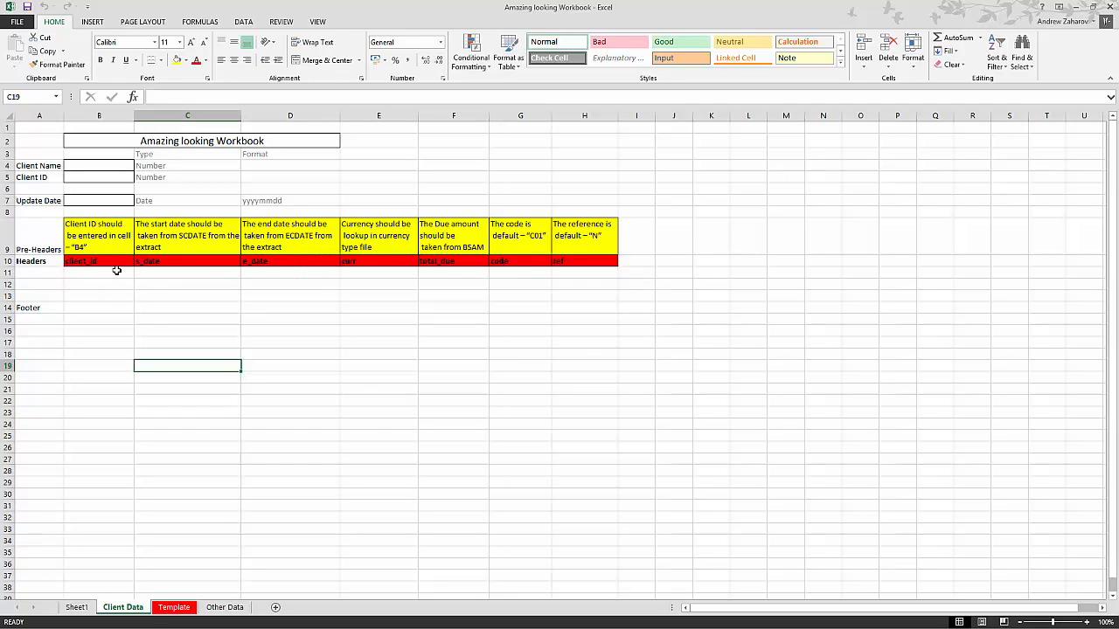
pyautogui.moveTo(28, 274); pyautogui.dragTo(584, 297)
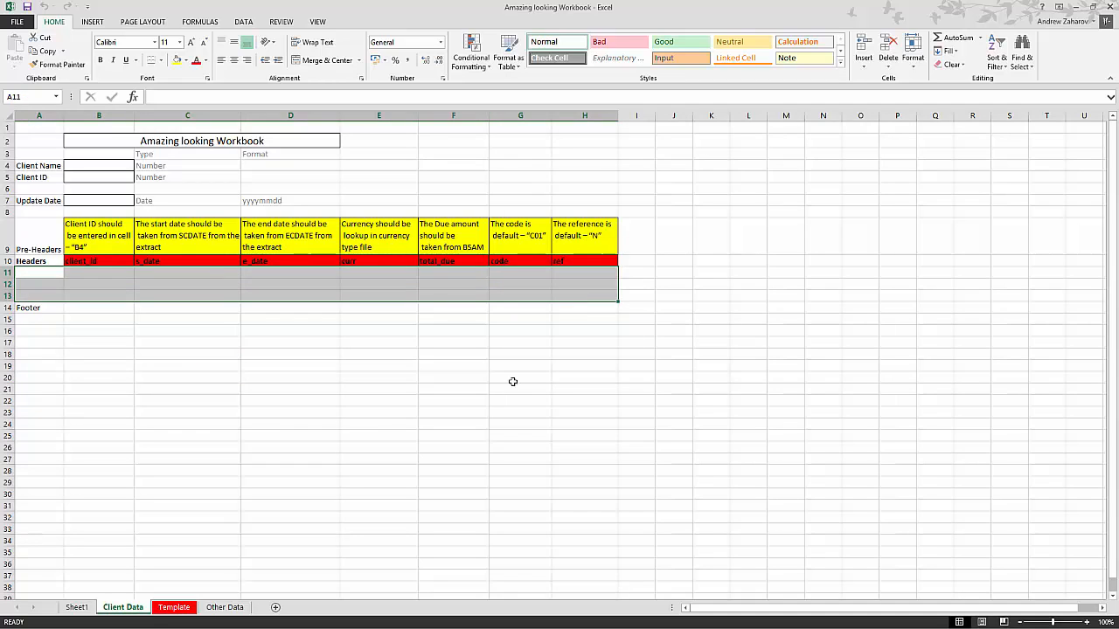
pyautogui.click(515, 400)
pyautogui.moveTo(40, 273); pyautogui.dragTo(40, 332)
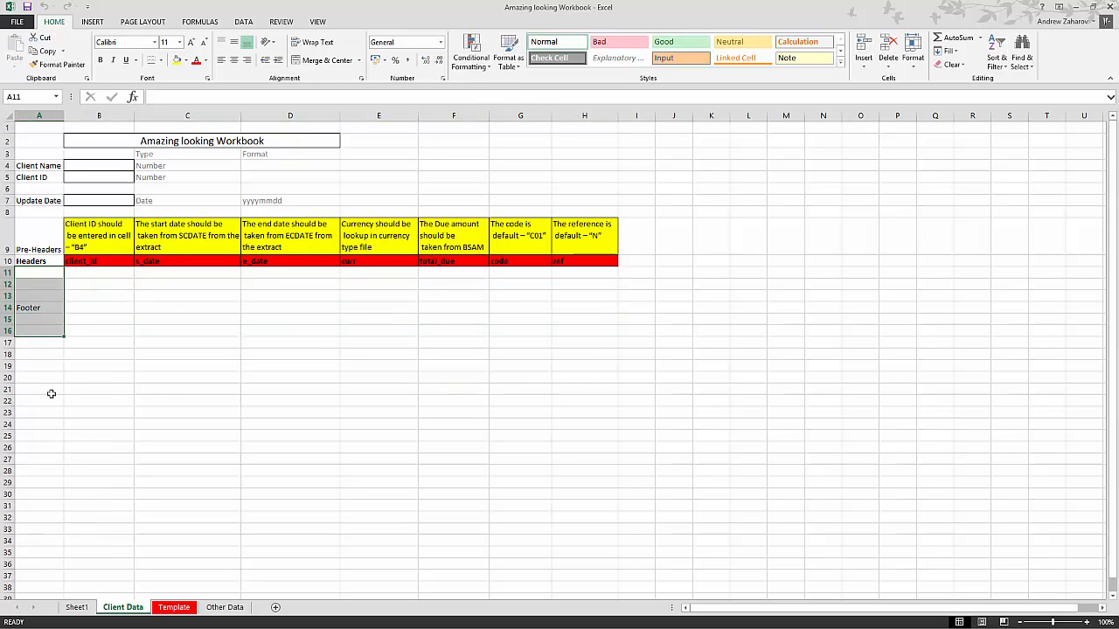
pyautogui.moveTo(78, 274); pyautogui.dragTo(586, 400)
# Examine the Client Name, Client ID and Update Date fields and their type hints above the table
pyautogui.click(144, 164)
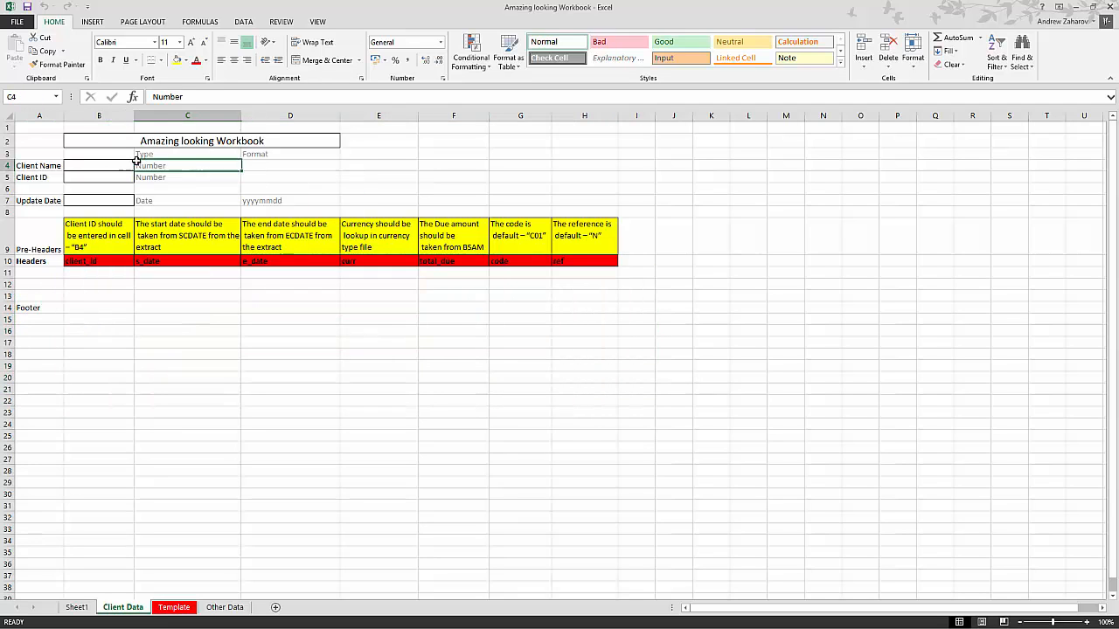
pyautogui.click(73, 163)
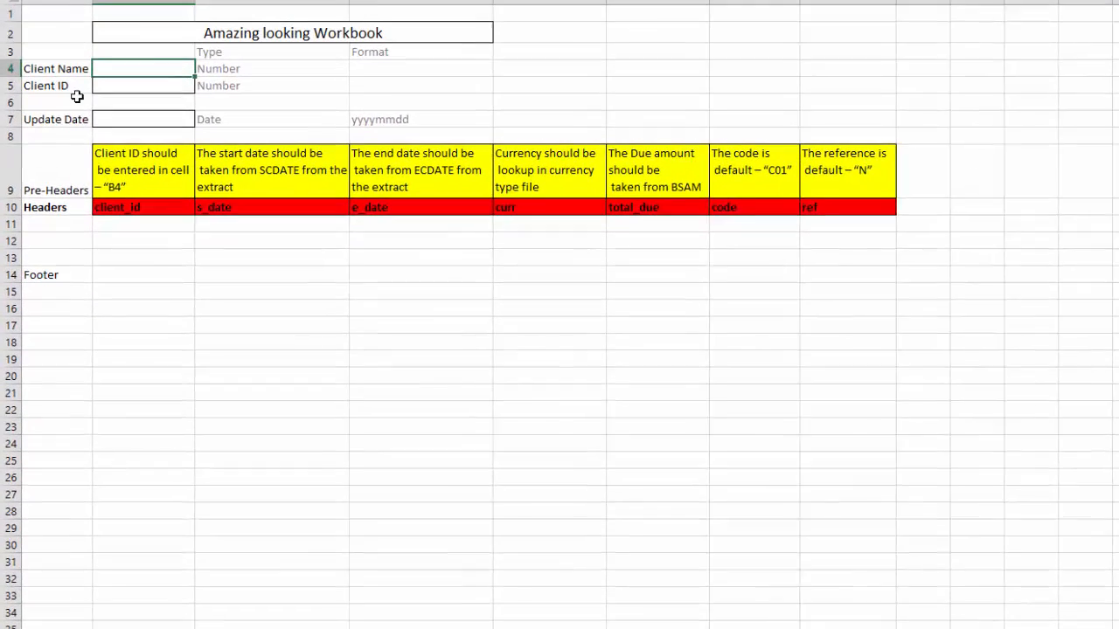
pyautogui.click(99, 138)
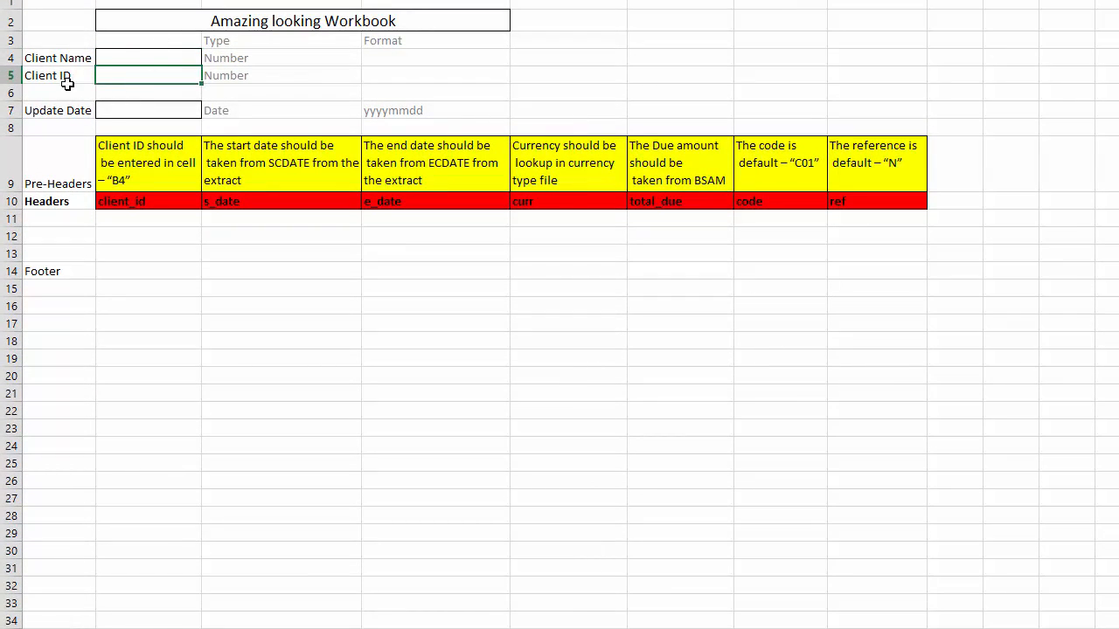
pyautogui.click(104, 112)
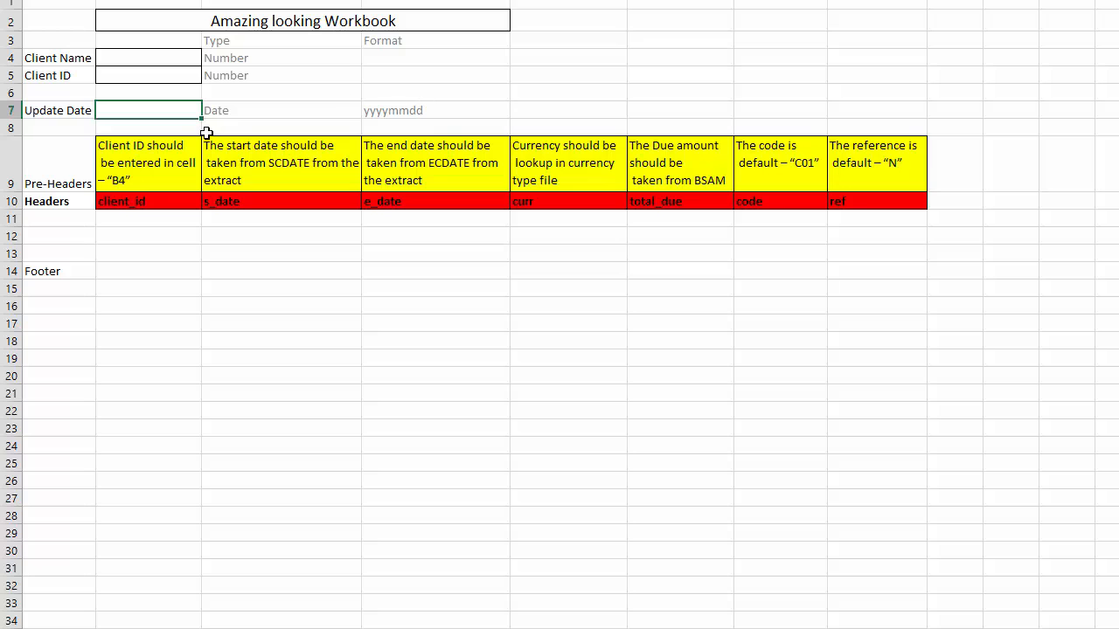
pyautogui.click(126, 57)
pyautogui.click(129, 81)
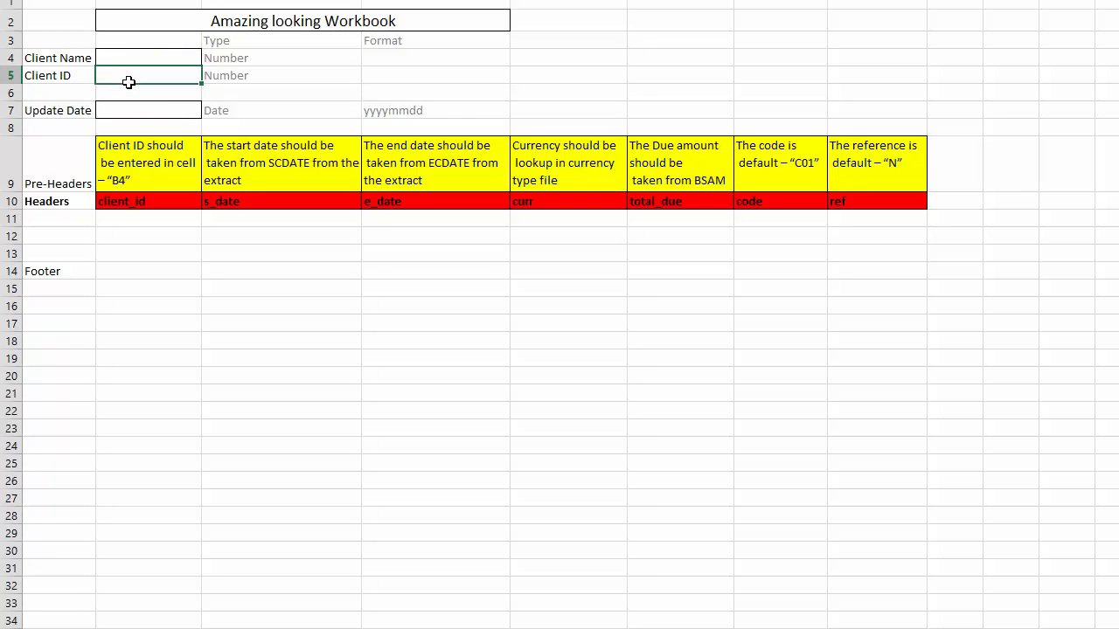
pyautogui.click(58, 56)
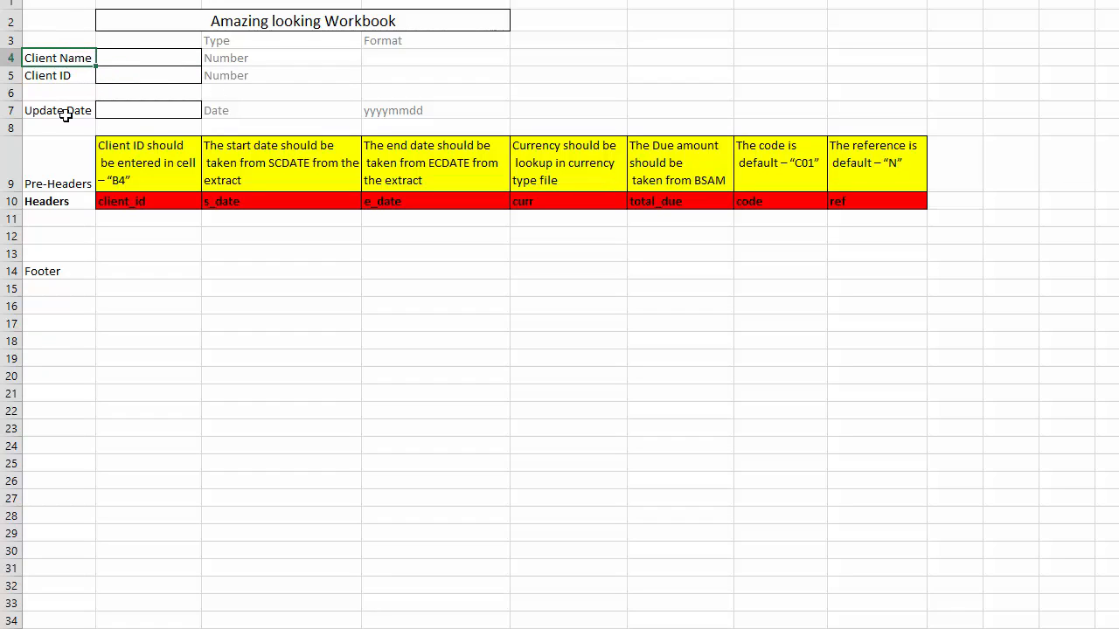
pyautogui.click(137, 69)
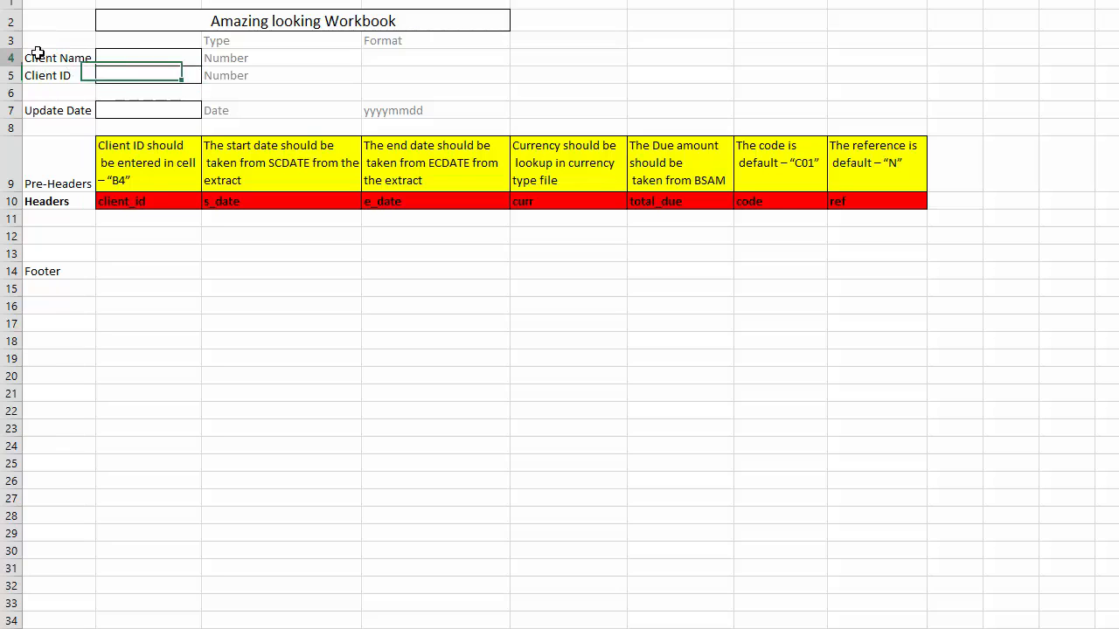
pyautogui.click(142, 53)
pyautogui.click(321, 56)
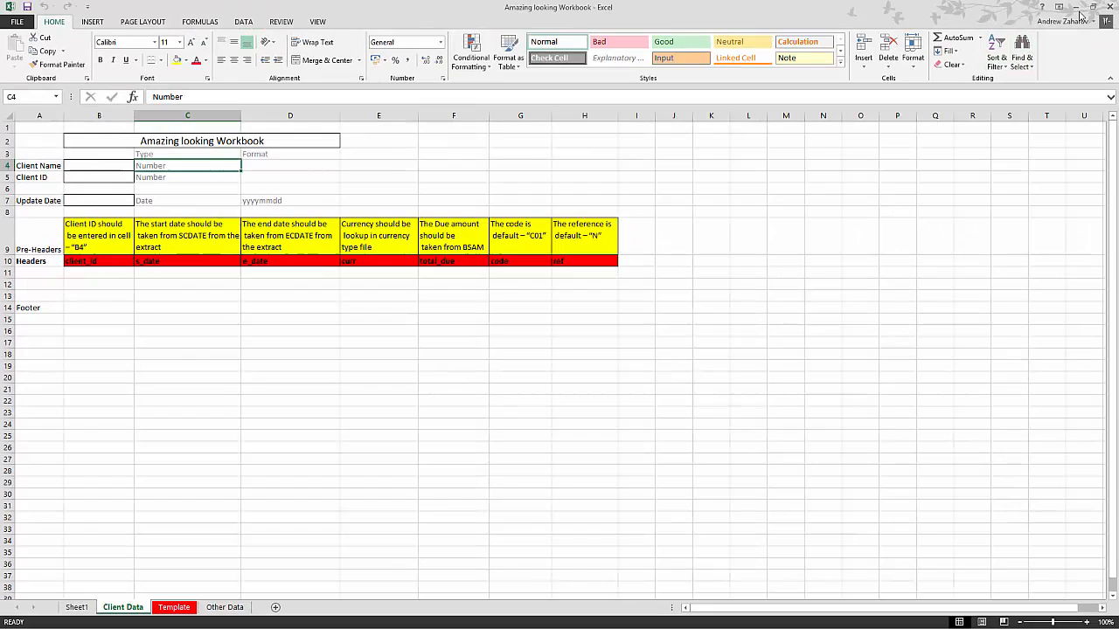
# Switch back to Talend Open Studio, review the tFileExcel job's flow and maximize its design view
pyautogui.click(1076, 11)
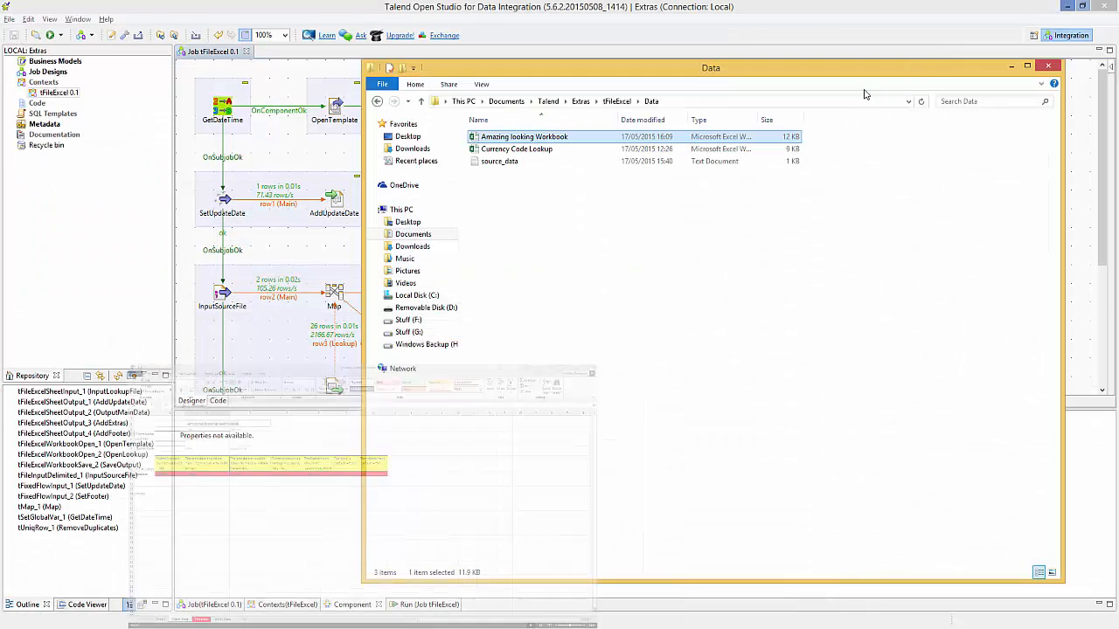
pyautogui.click(1012, 67)
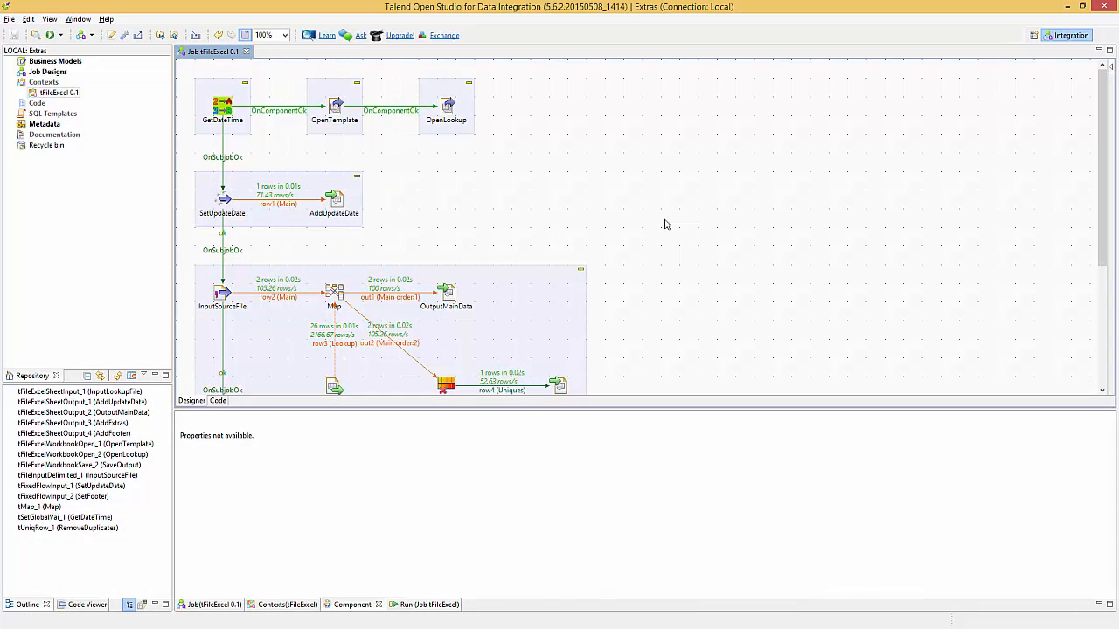
pyautogui.scroll(-3, 690, 191)
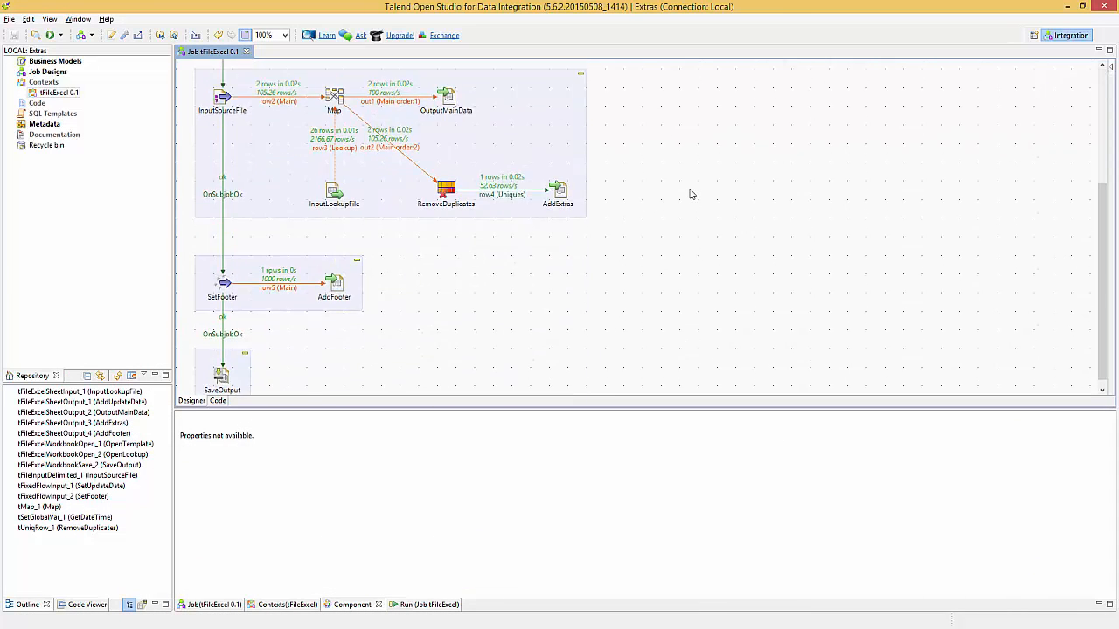
pyautogui.scroll(1, 690, 192)
pyautogui.scroll(3, 652, 289)
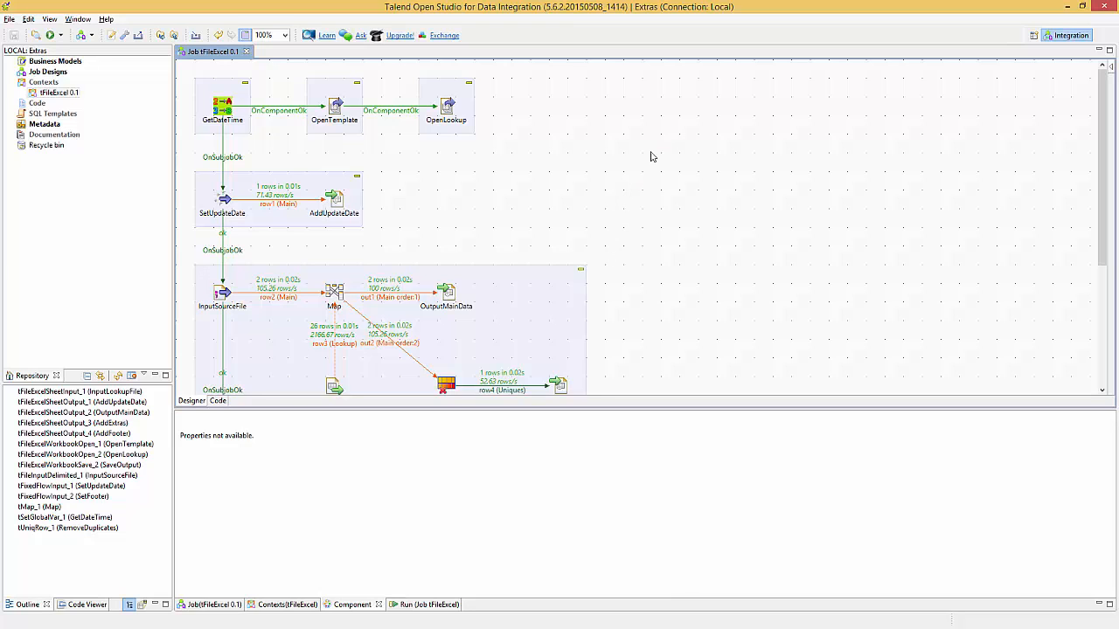
pyautogui.doubleClick(216, 55)
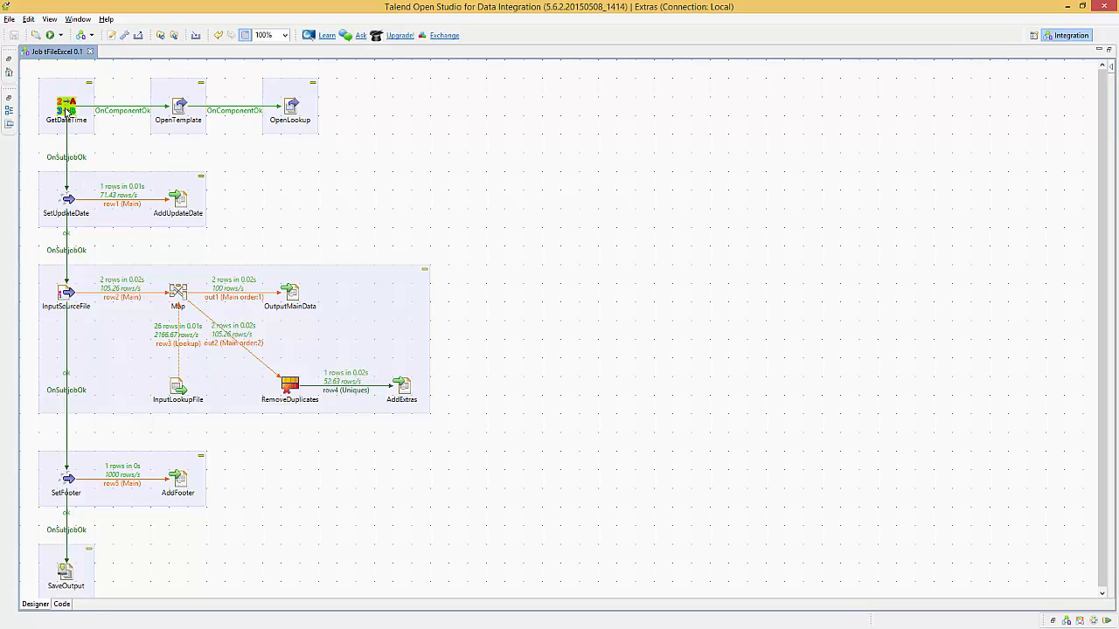
# Open the GetDateTime component's settings and inspect the currDate and stringDate variables
pyautogui.doubleClick(67, 110)
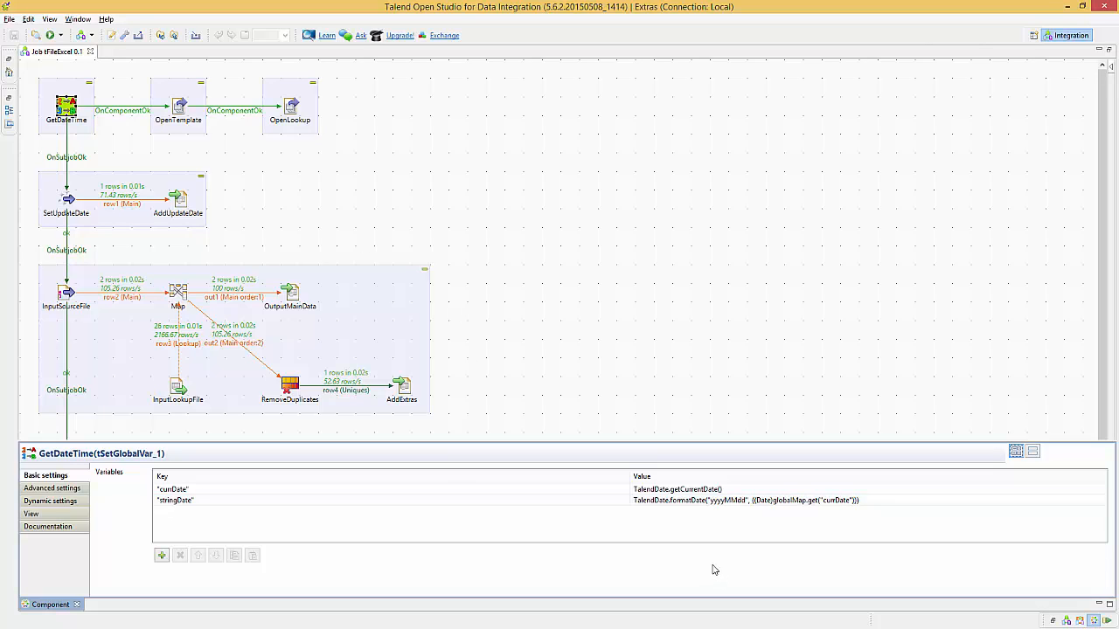
pyautogui.click(199, 487)
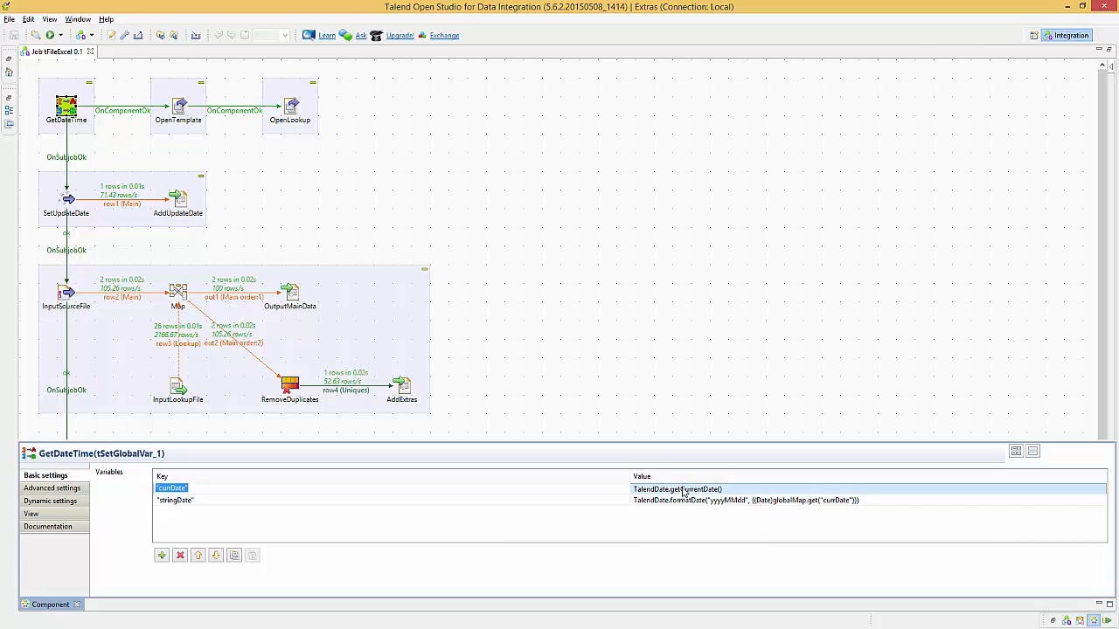
pyautogui.click(181, 501)
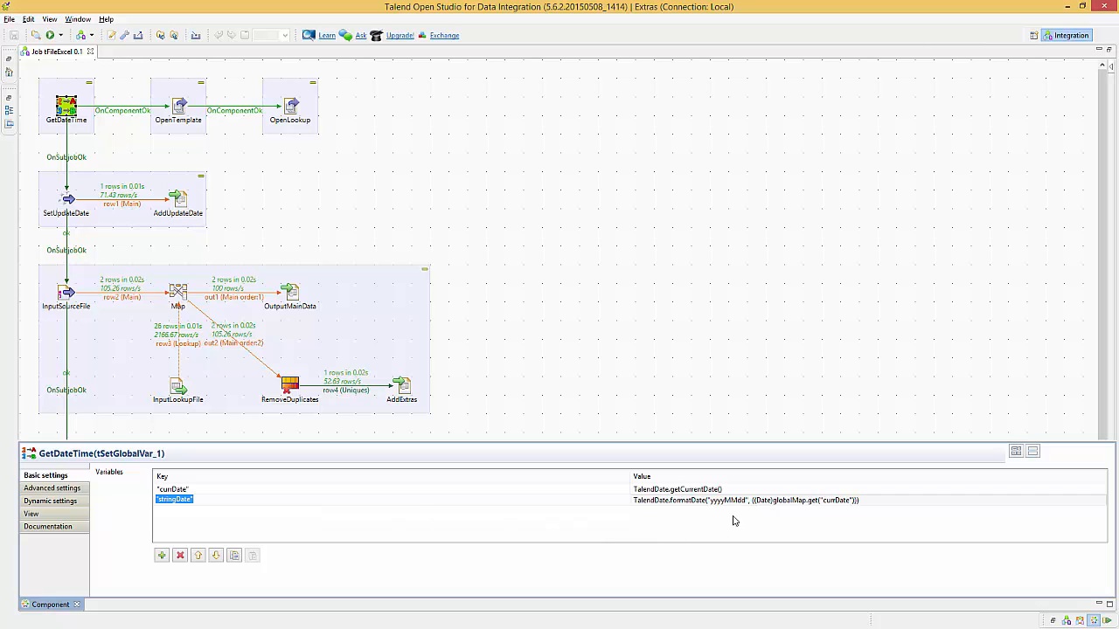
# Switch to the Amazing looking Workbook in Excel and check the Update Date cell B7 on the Client Data sheet
pyautogui.hotkey('alt', 'Tab')
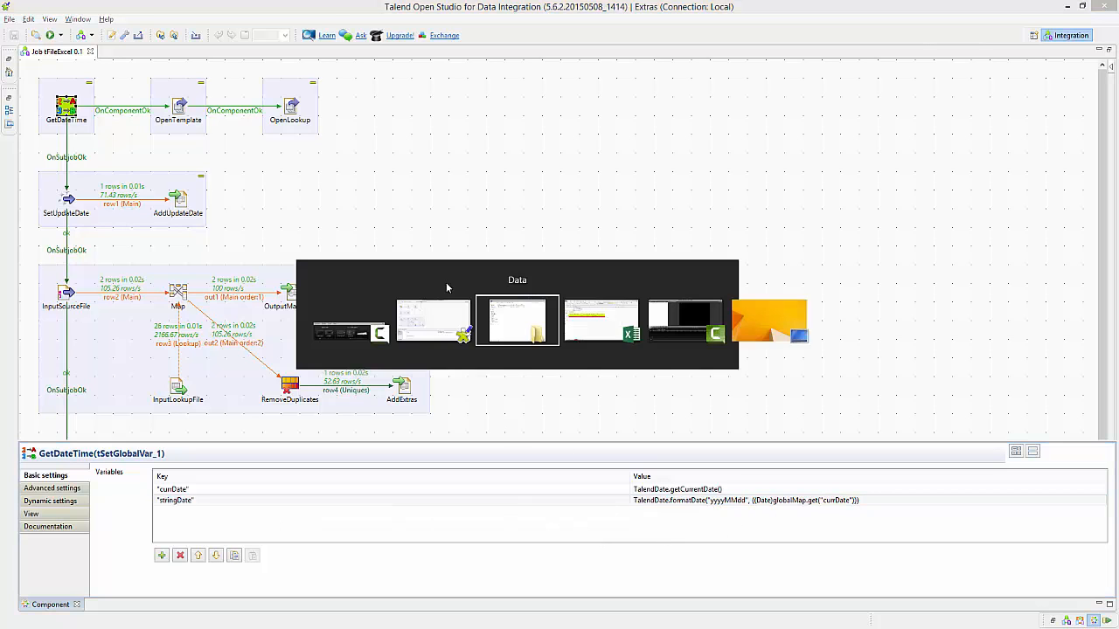
pyautogui.click(580, 315)
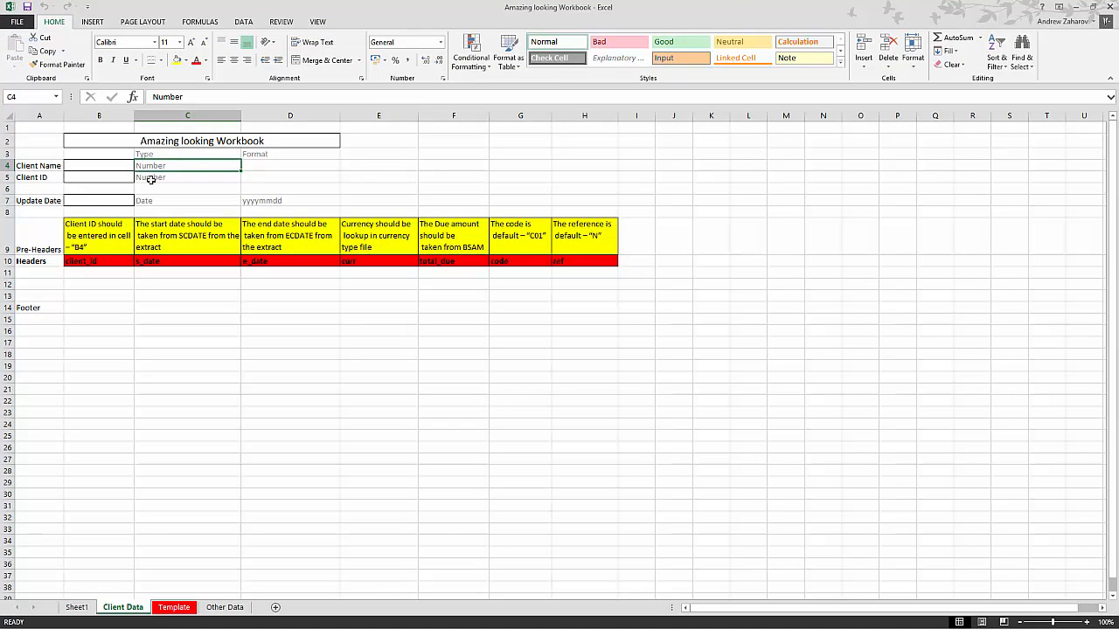
pyautogui.click(100, 197)
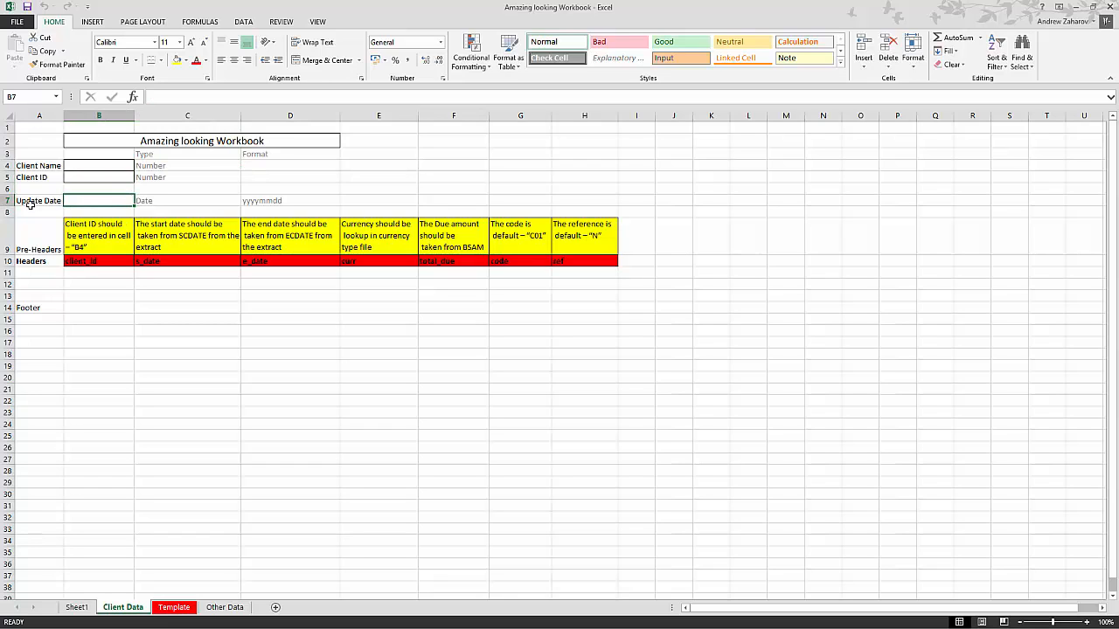
# Check the type and format hints for Update Date in C7 and D7, and return to Talend with the job design view maximized
pyautogui.click(199, 206)
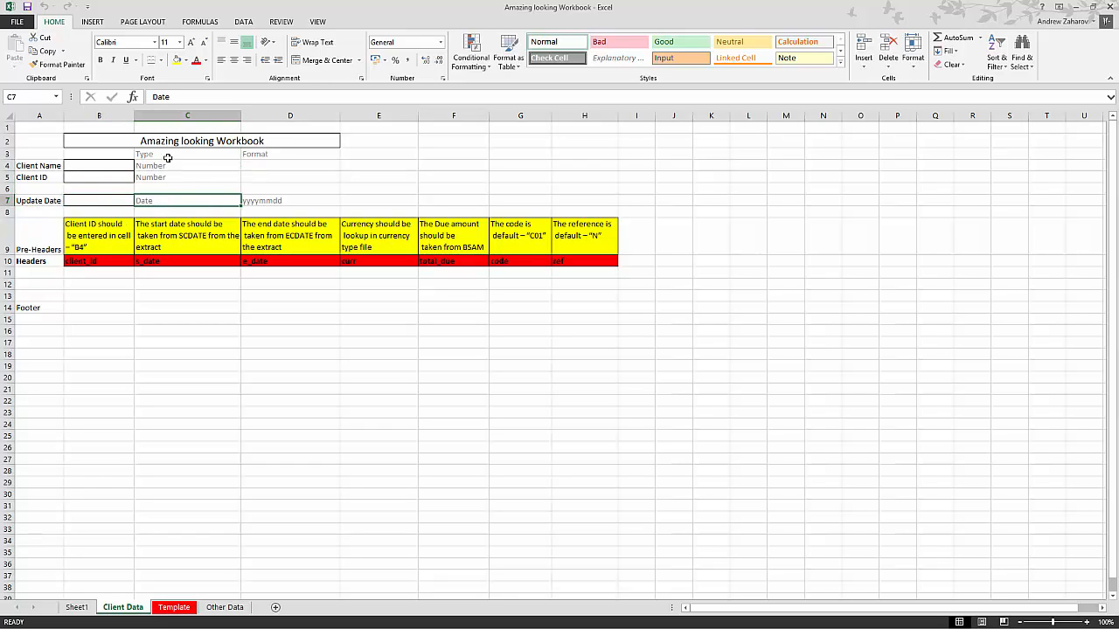
pyautogui.press('Tab')
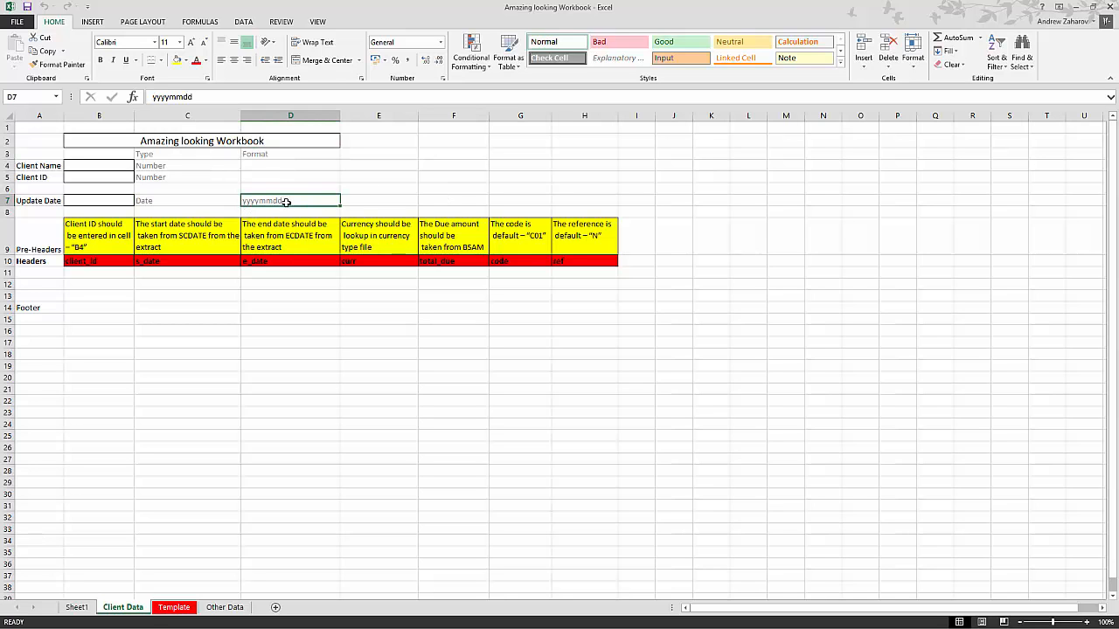
pyautogui.click(1075, 6)
pyautogui.click(782, 501)
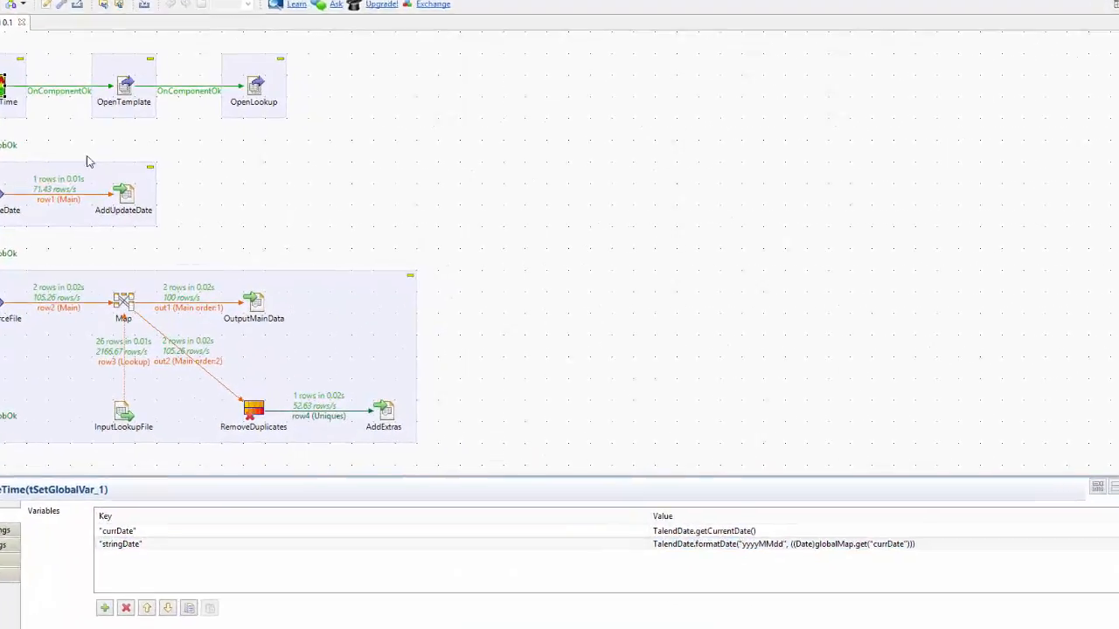
pyautogui.doubleClick(27, 40)
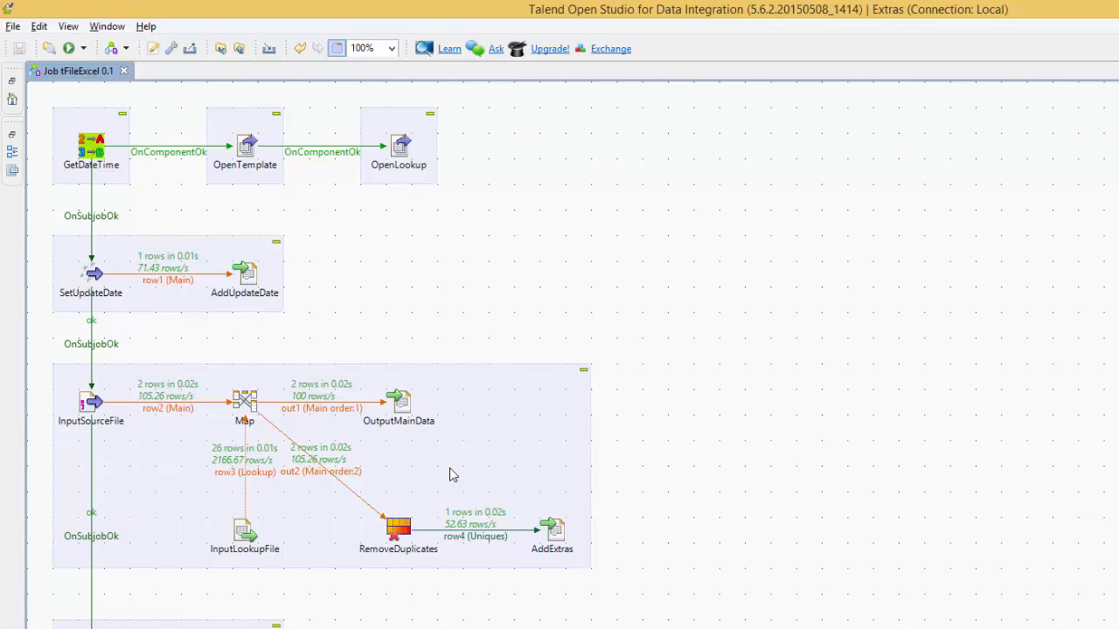
# Inspect the OpenTemplate component's filename setting and the workbook assigned to the AddUpdateDate component
pyautogui.doubleClick(248, 152)
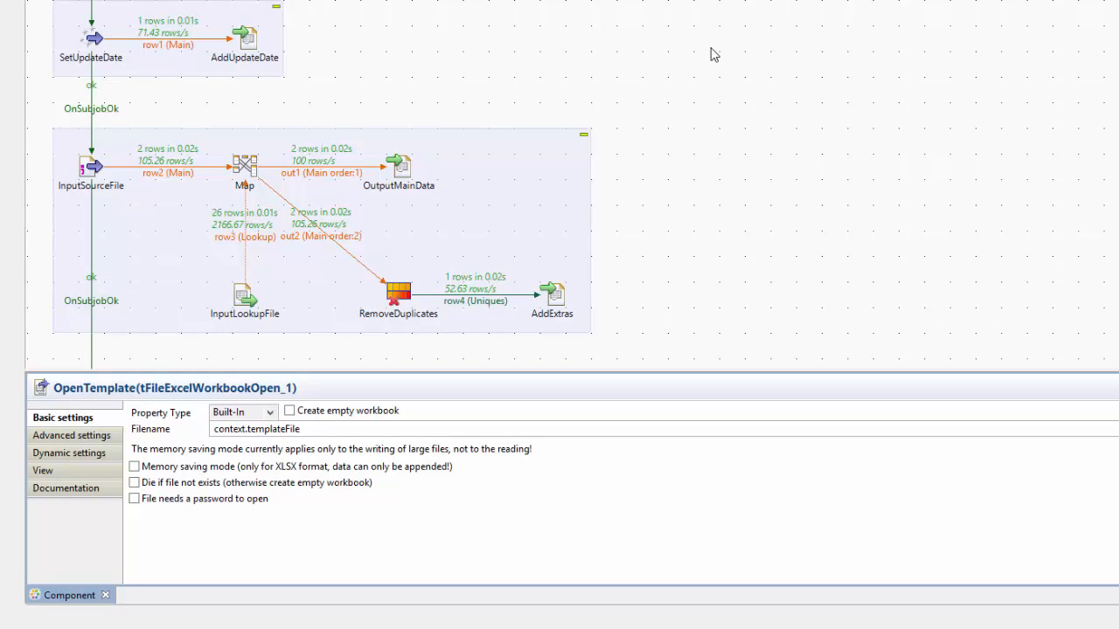
pyautogui.doubleClick(248, 40)
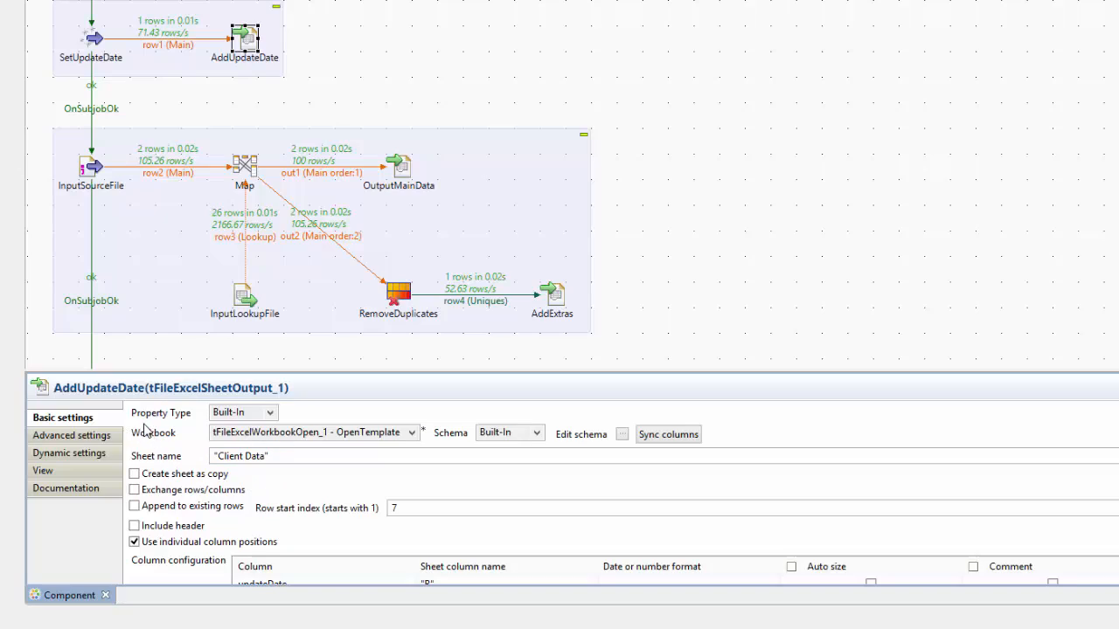
pyautogui.click(382, 430)
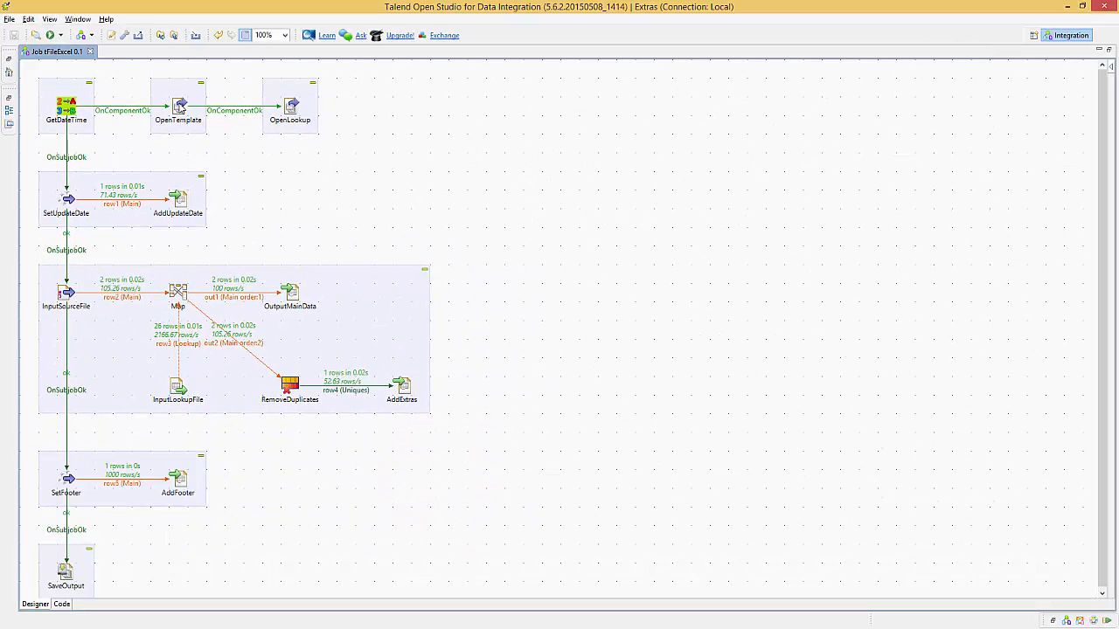
# Revisit OpenTemplate's settings and review the GetDateTime, OpenTemplate and OpenLookup components at the start of the job flow
pyautogui.doubleClick(179, 106)
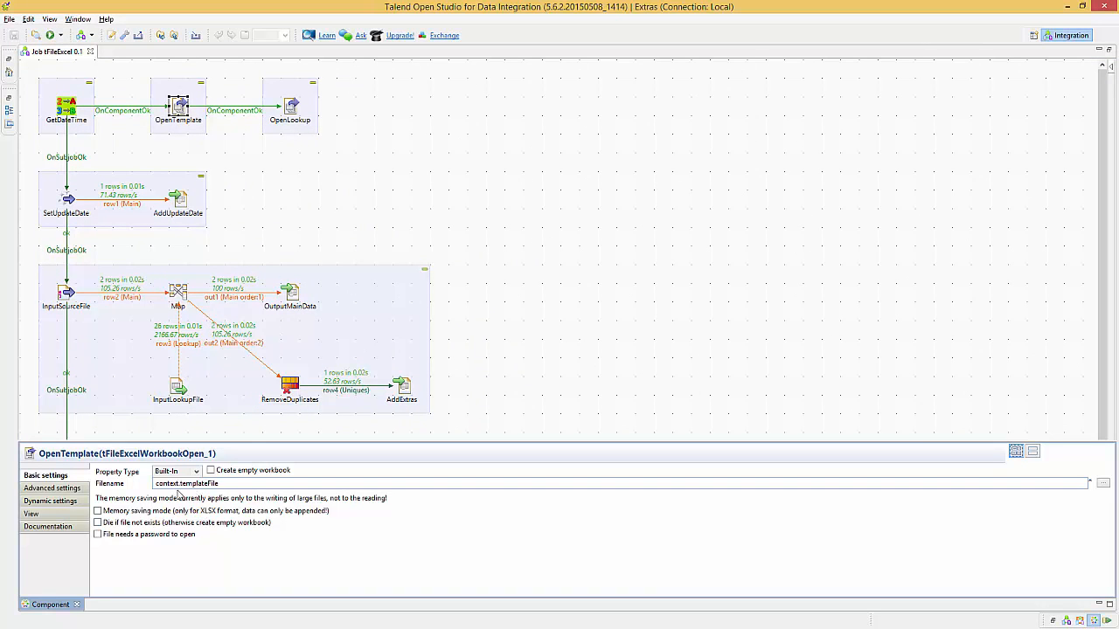
pyautogui.click(294, 104)
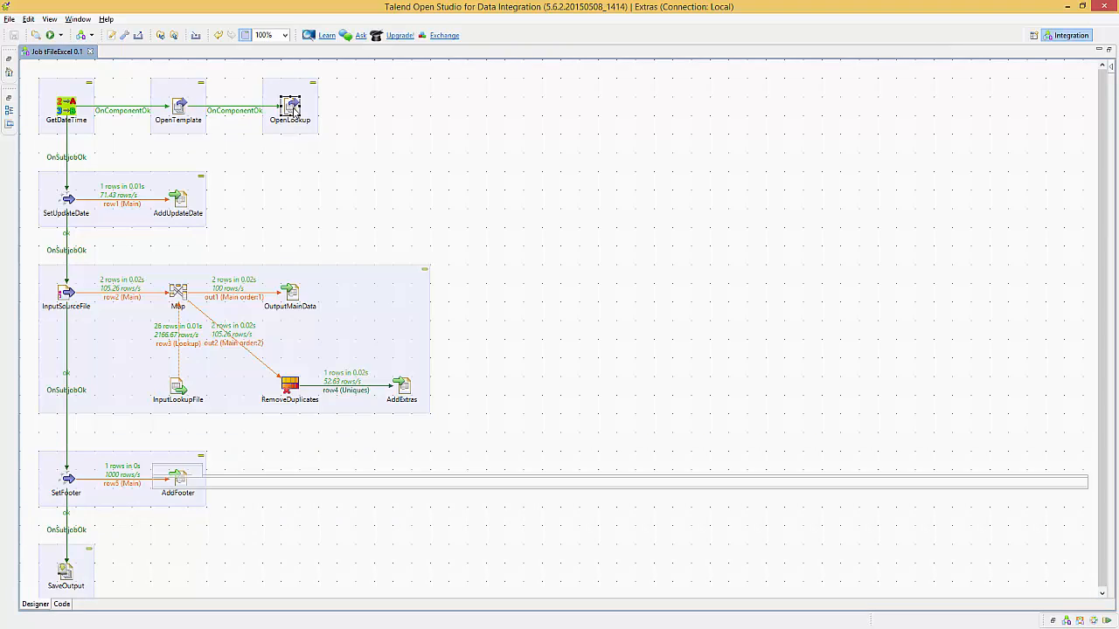
pyautogui.hotkey('alt', 'Tab')
pyautogui.hotkey('alt', 'Tab')
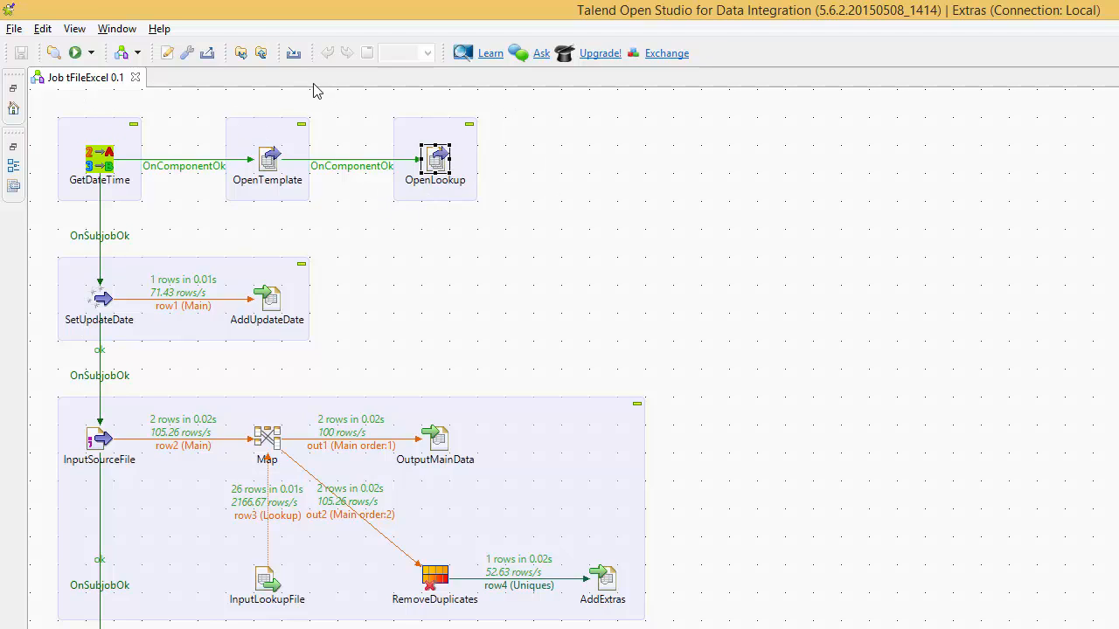
pyautogui.moveTo(474, 110); pyautogui.dragTo(131, 181)
pyautogui.click(432, 227)
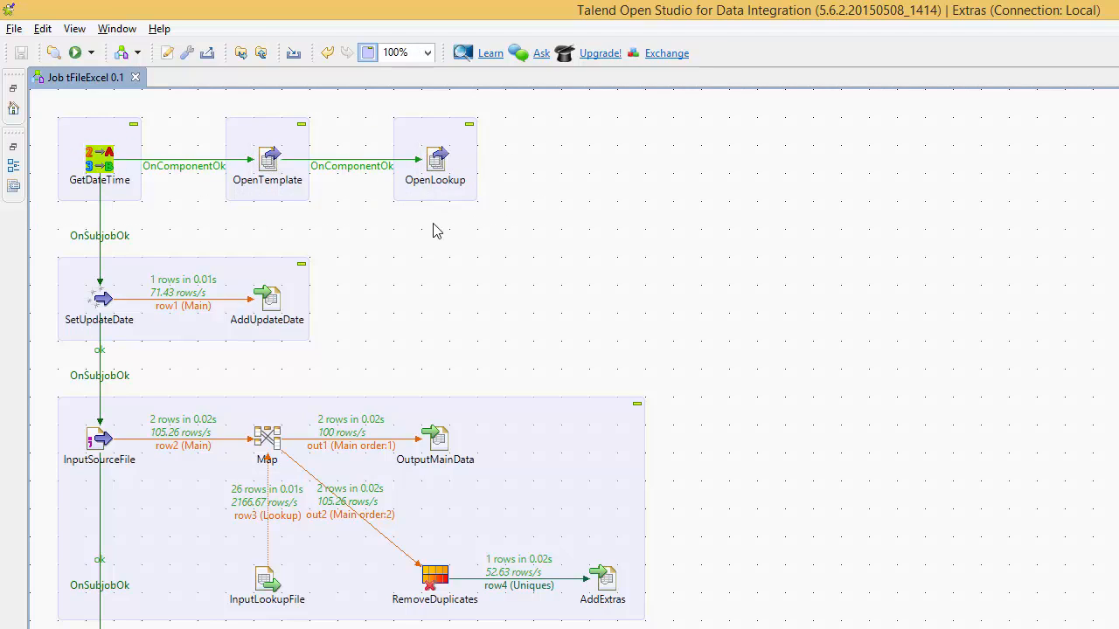
# Point out the SetUpdateDate component and open AddUpdateDate's settings in a maximized component view
pyautogui.click(103, 300)
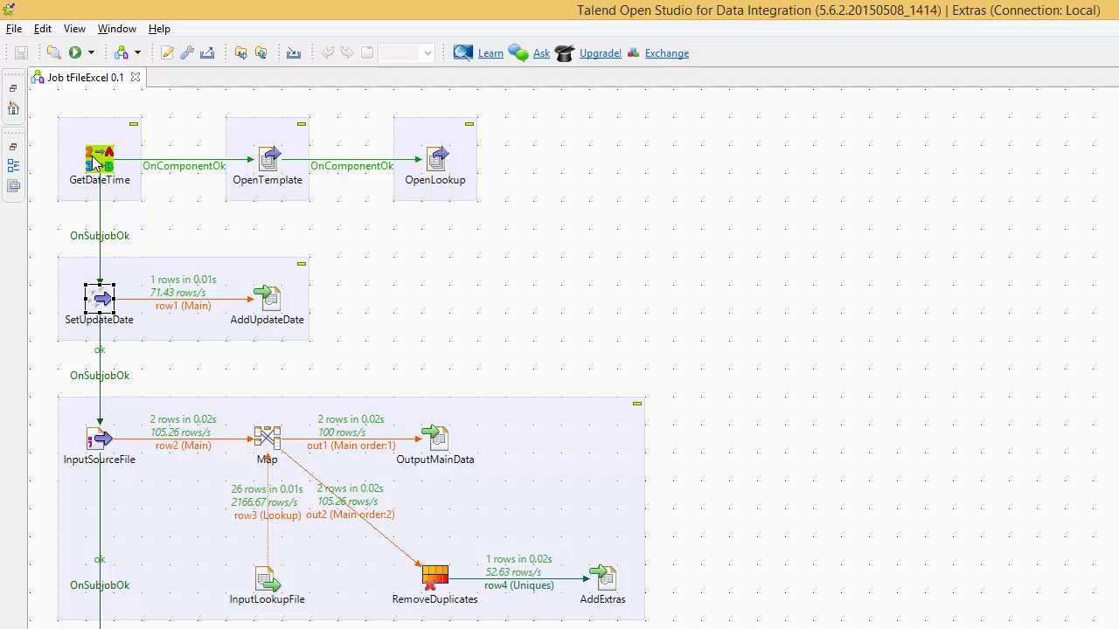
pyautogui.click(277, 306)
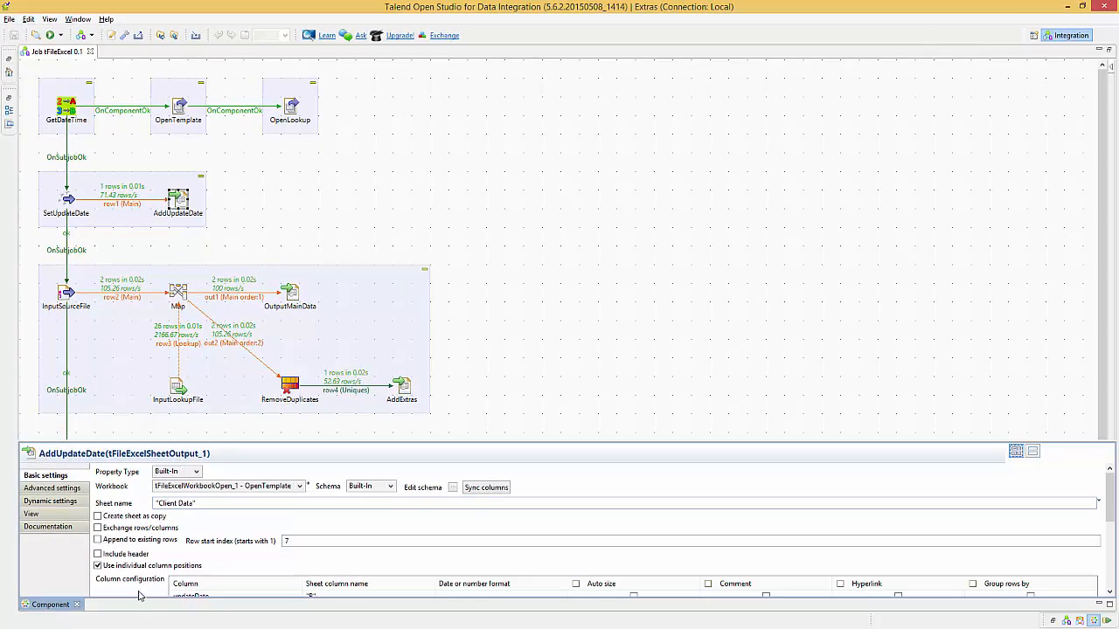
pyautogui.doubleClick(54, 605)
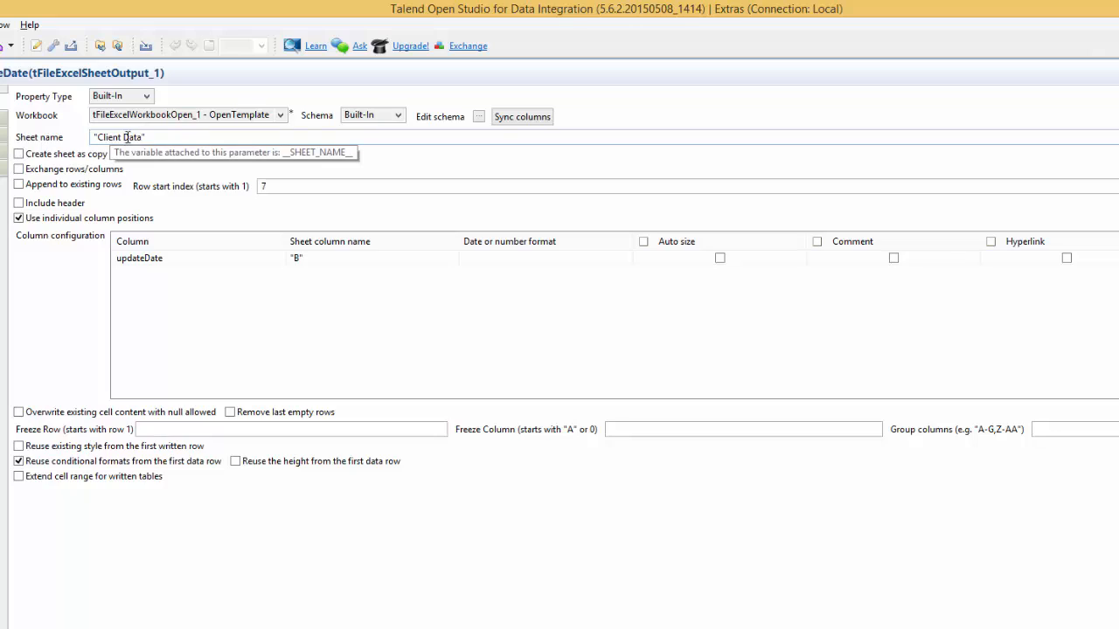
# Compare AddUpdateDate's sheet name, row start index and sheet column with cell B7 on the workbook's Client Data sheet in Excel
pyautogui.hotkey('alt', 'Tab')
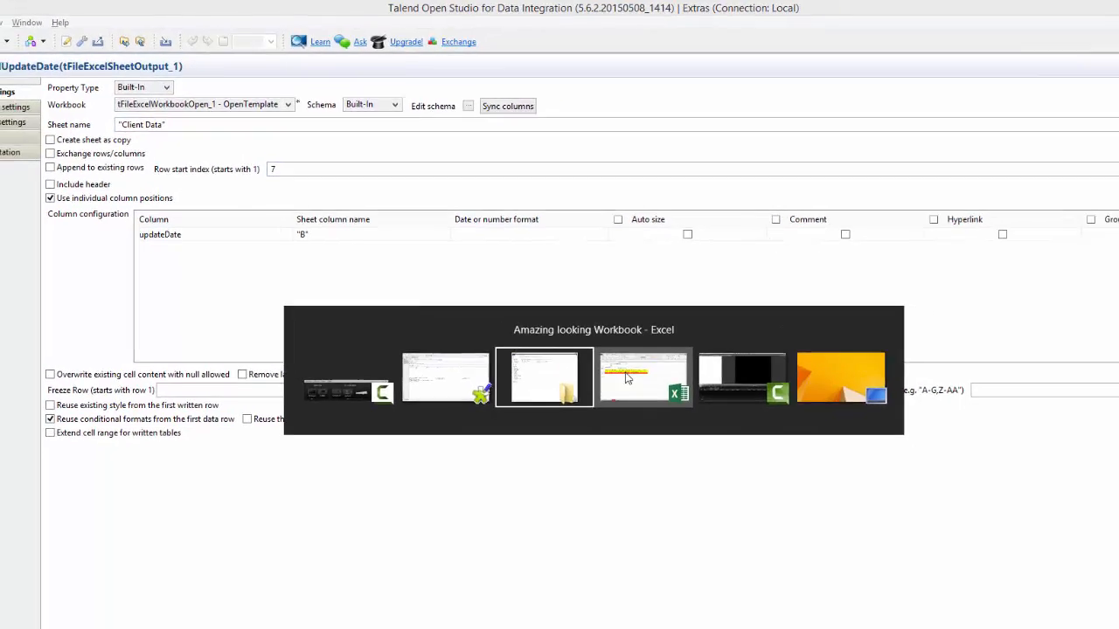
pyautogui.click(626, 377)
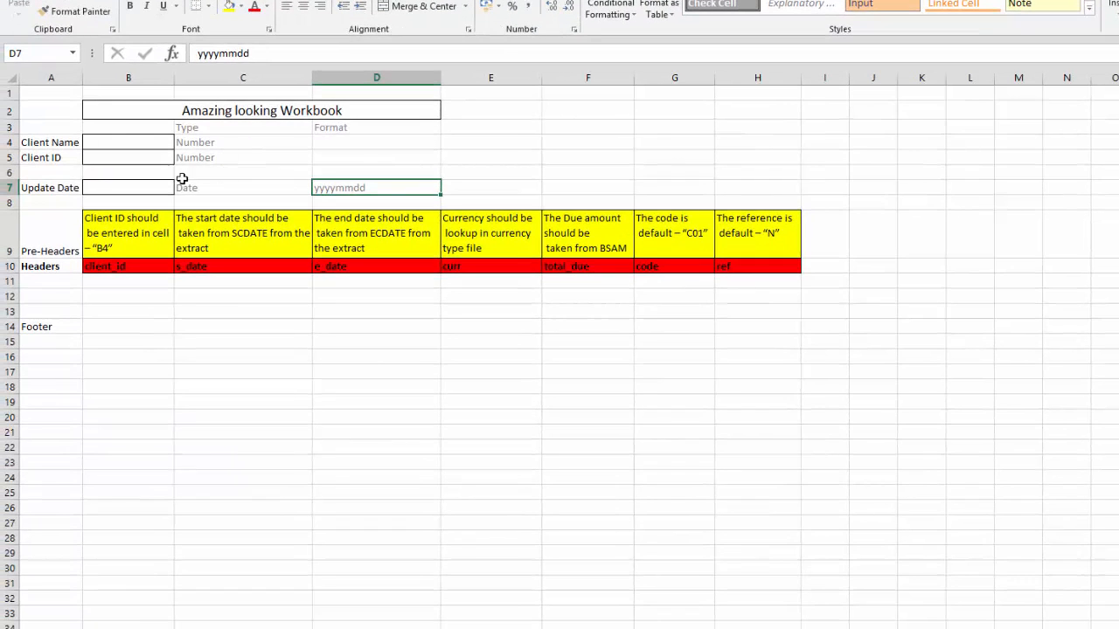
pyautogui.click(143, 191)
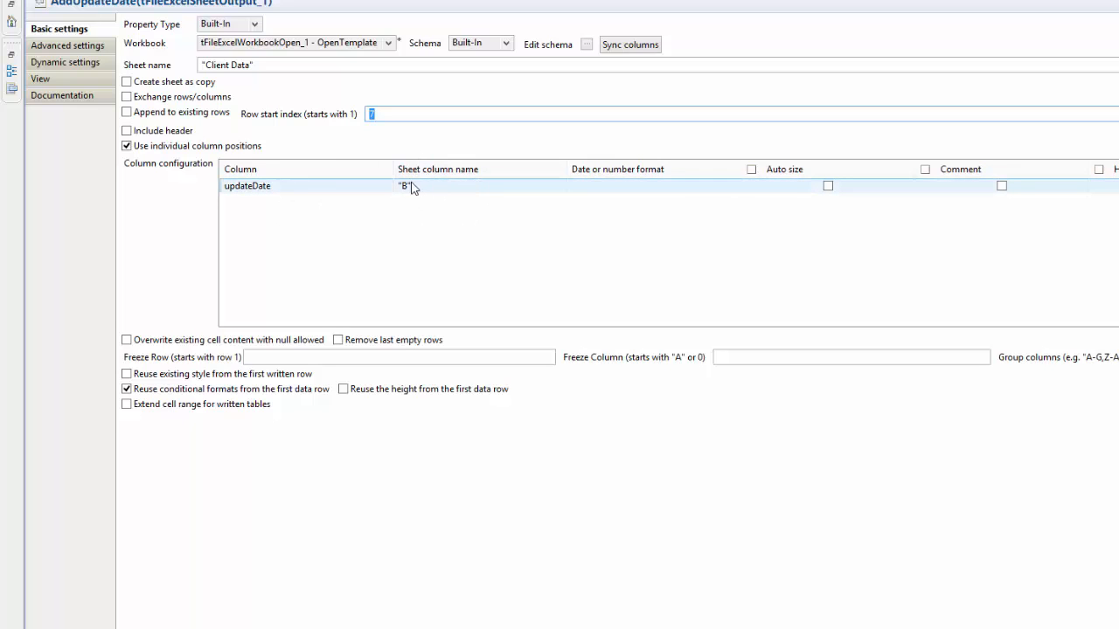
pyautogui.hotkey('alt', 'Tab')
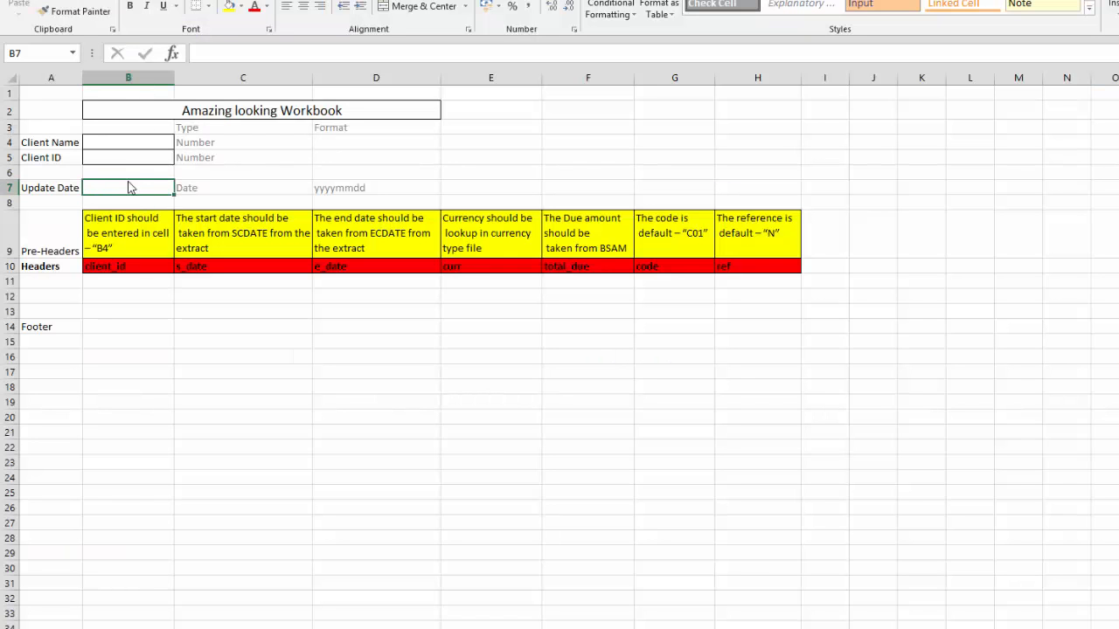
pyautogui.hotkey('alt', 'Tab')
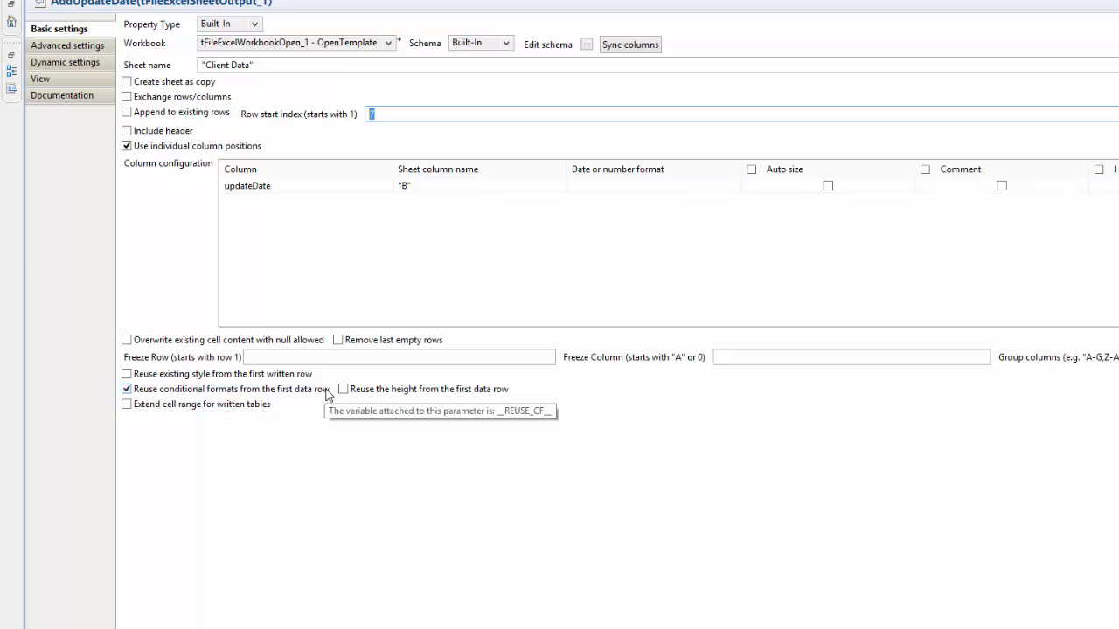
# Switch to the Amazing looking Workbook in Excel, inspect the Update Date and Client ID cells, and return to Talend
pyautogui.hotkey('alt', 'Tab')
pyautogui.press('Right')
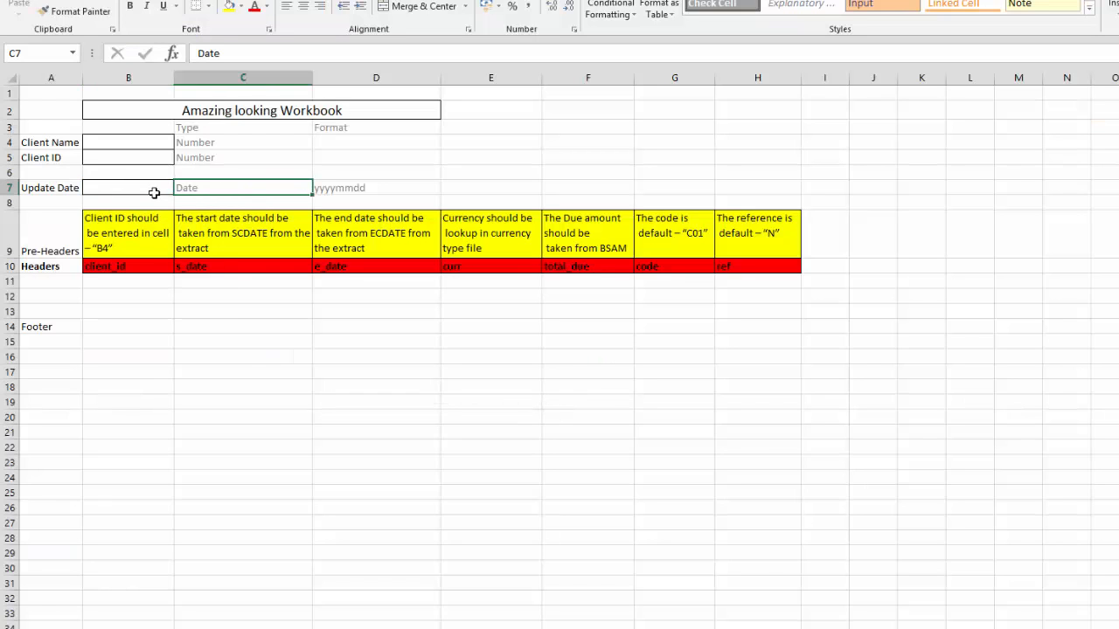
pyautogui.click(140, 192)
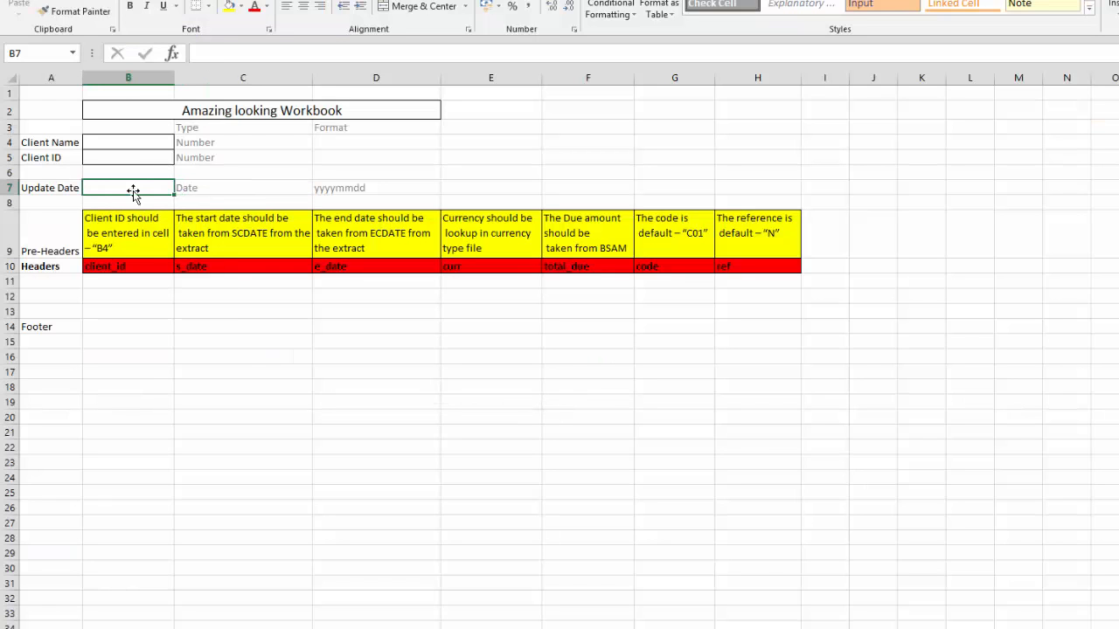
pyautogui.click(143, 160)
pyautogui.press('Down')
pyautogui.press('Down')
pyautogui.hotkey('alt', 'Tab')
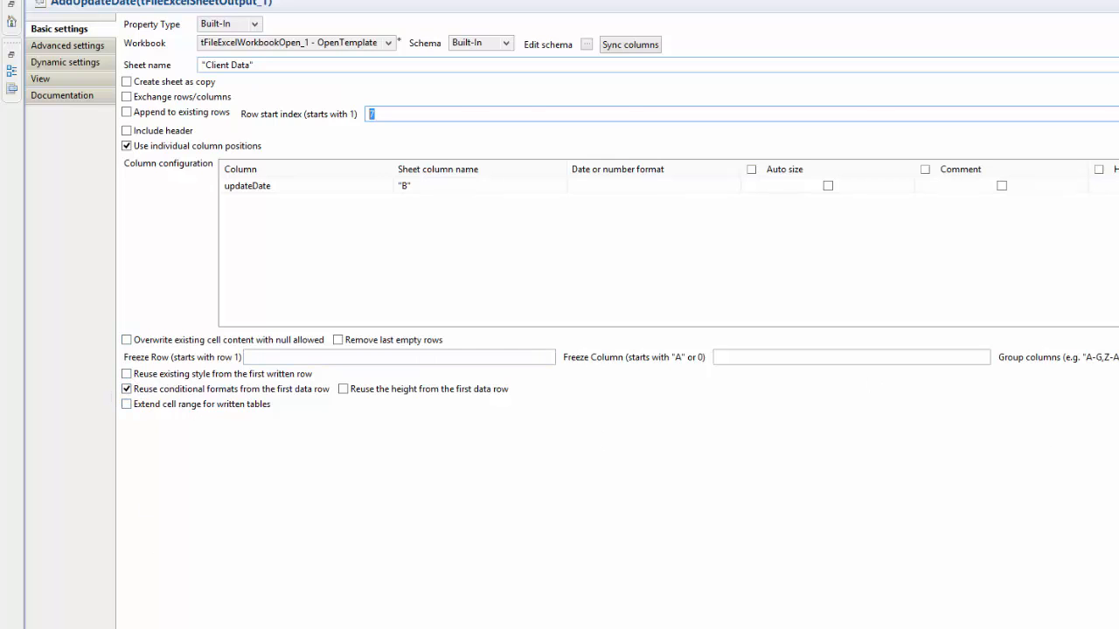
# Restore the job's design view and open the InputSourceFile component's settings
pyautogui.hotkey('ctrl', 'm')
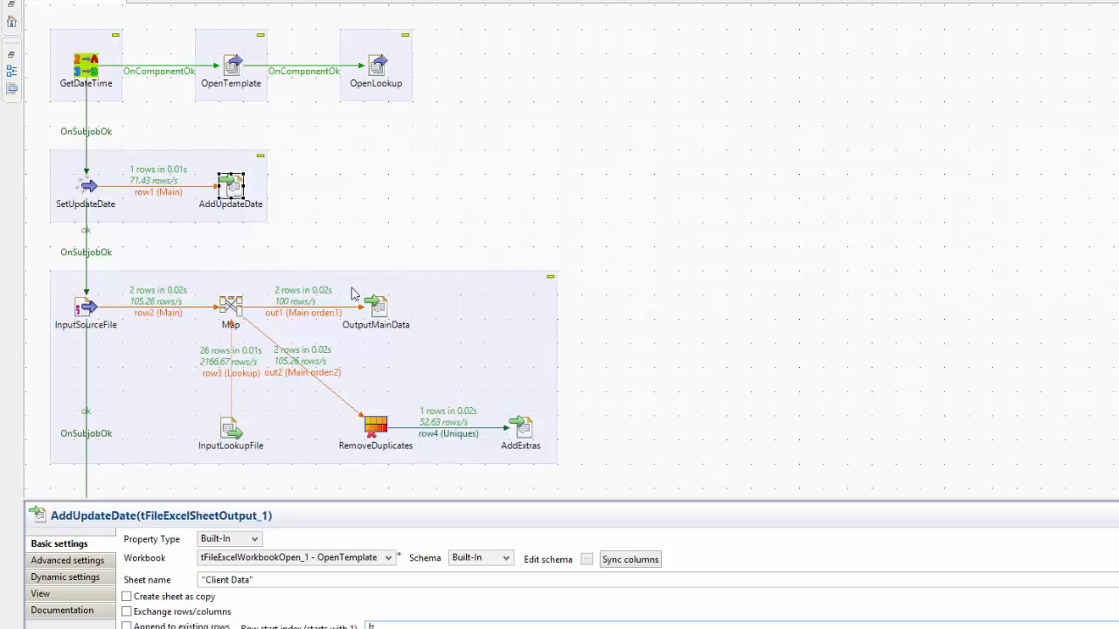
pyautogui.click(86, 307)
pyautogui.hotkey('ctrl', 'm')
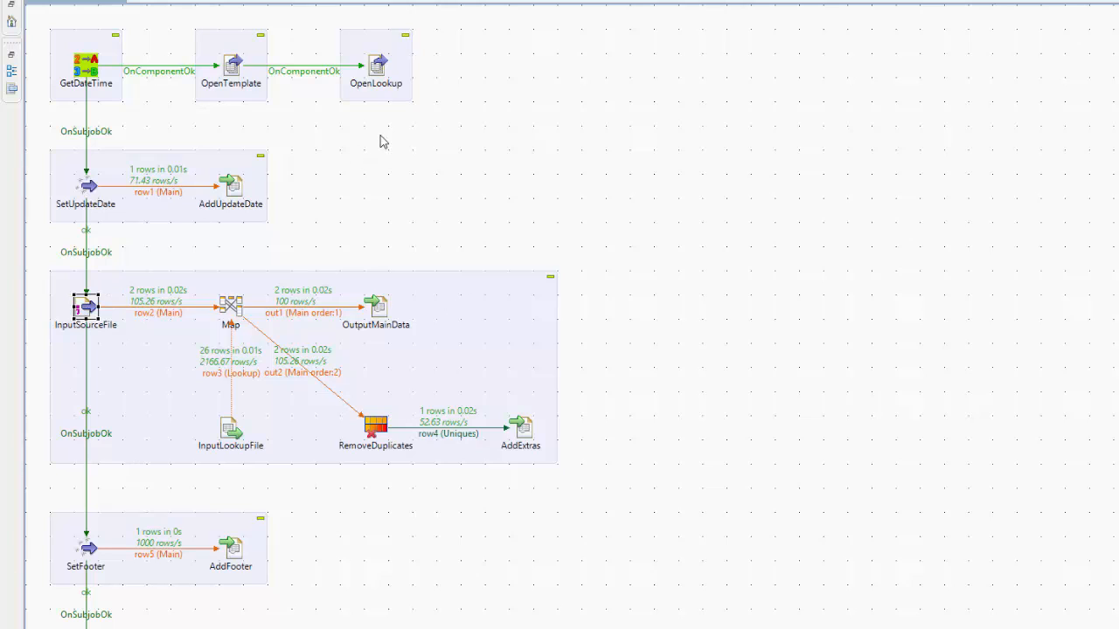
pyautogui.doubleClick(88, 308)
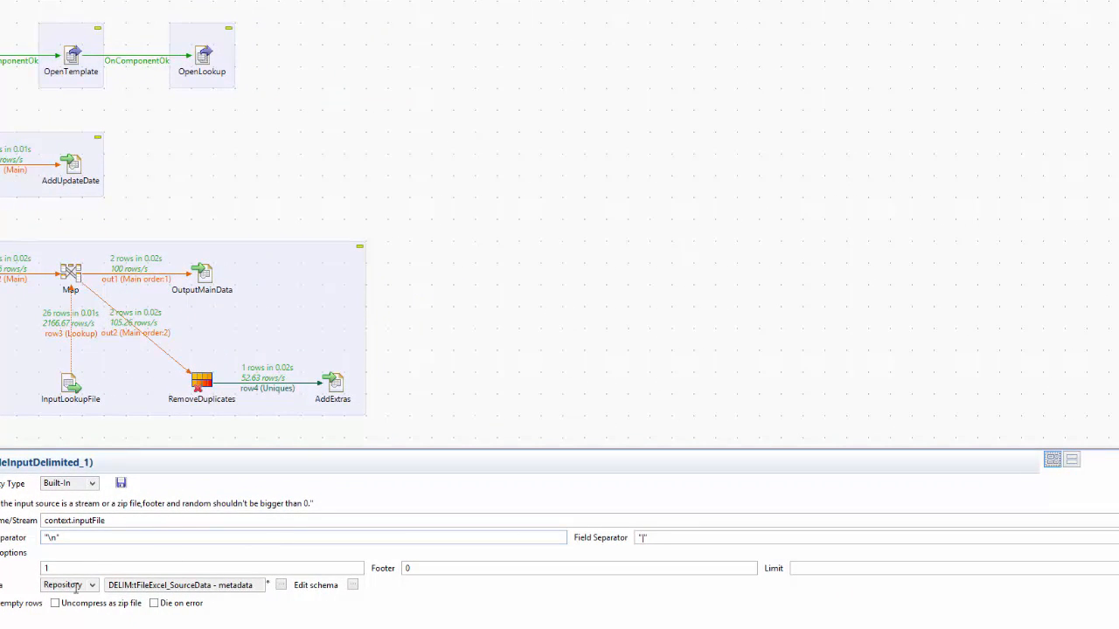
# Switch to the Data folder in File Explorer and open the source_data text file
pyautogui.hotkey('alt', 'Tab')
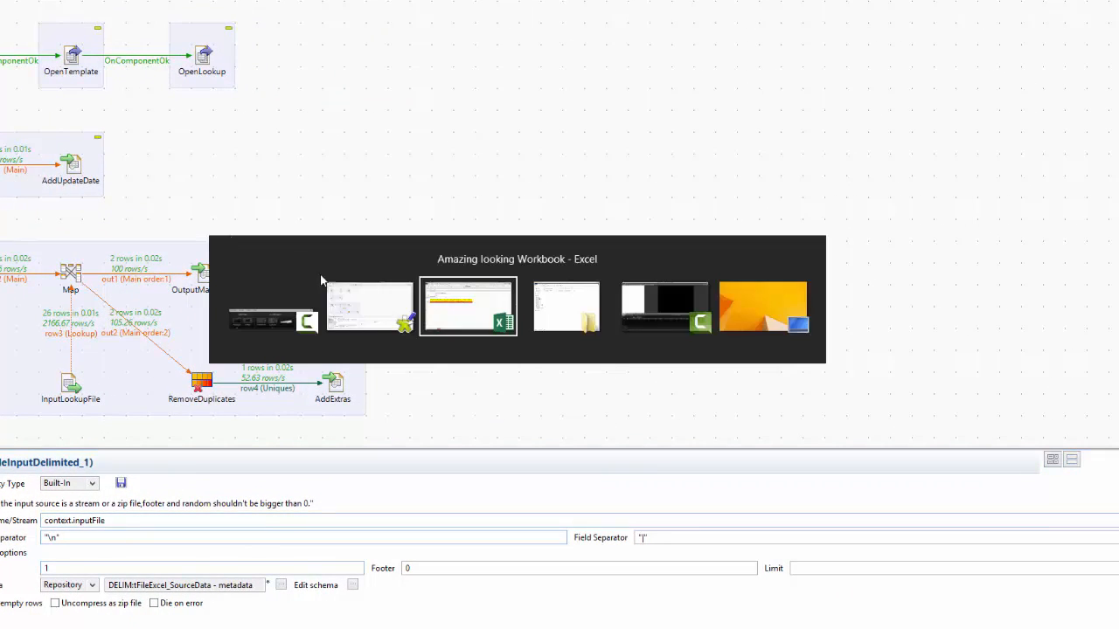
pyautogui.click(552, 316)
pyautogui.doubleClick(437, 122)
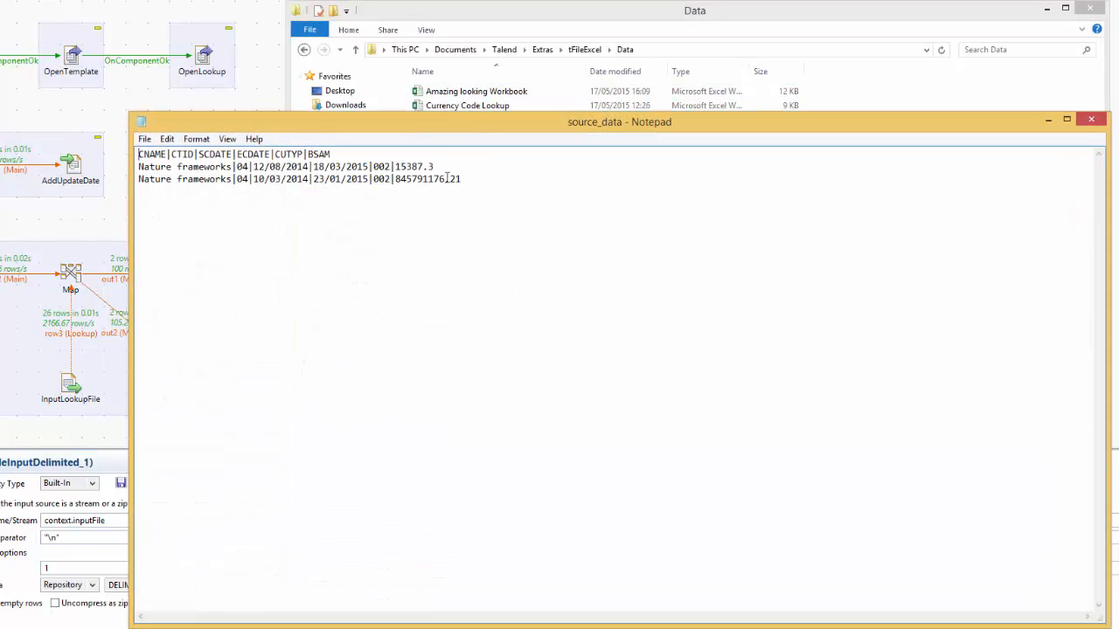
# Examine source_data's header row and both records, including the client name, client ID and date values
pyautogui.moveTo(491, 183); pyautogui.dragTo(106, 173)
pyautogui.click(287, 246)
pyautogui.moveTo(330, 153); pyautogui.dragTo(76, 141)
pyautogui.click(332, 241)
pyautogui.moveTo(431, 166); pyautogui.dragTo(145, 149)
pyautogui.click(206, 198)
pyautogui.doubleClick(151, 166)
pyautogui.click(238, 166)
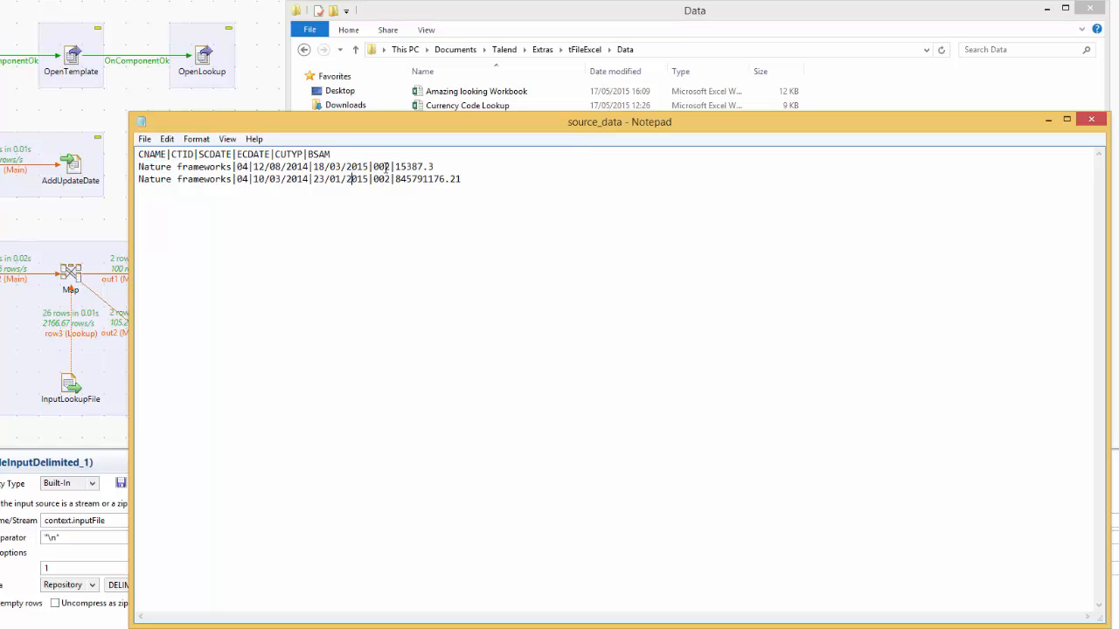
# Highlight the first record's currency code in source_data and check the currency lookup instruction in the Amazing looking Workbook
pyautogui.moveTo(373, 166); pyautogui.dragTo(395, 166)
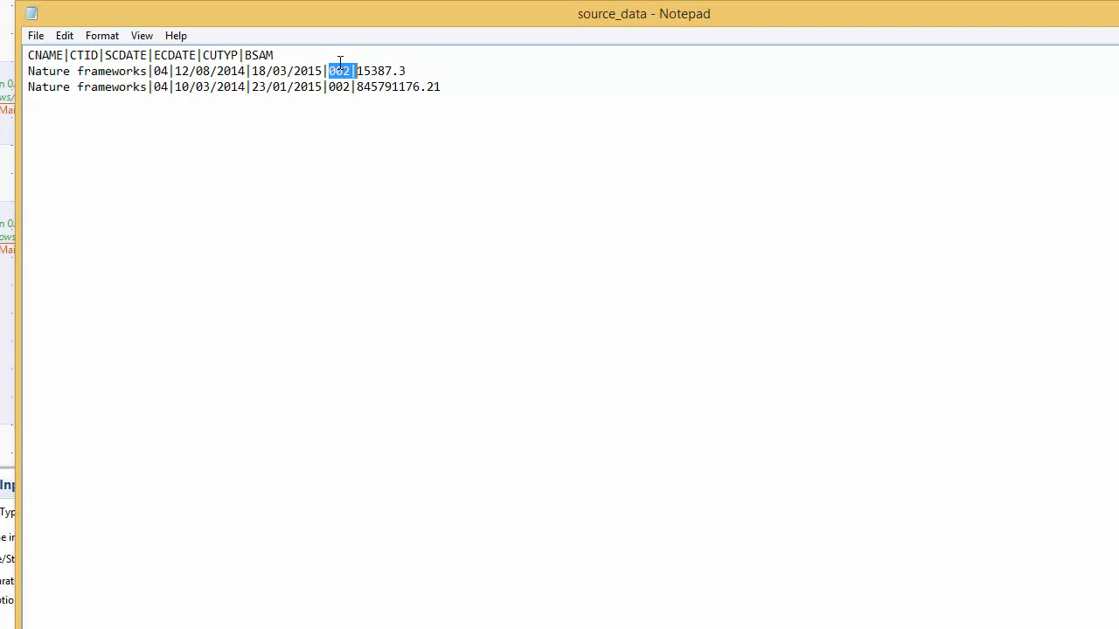
pyautogui.click(364, 87)
pyautogui.hotkey('alt', 'Tab')
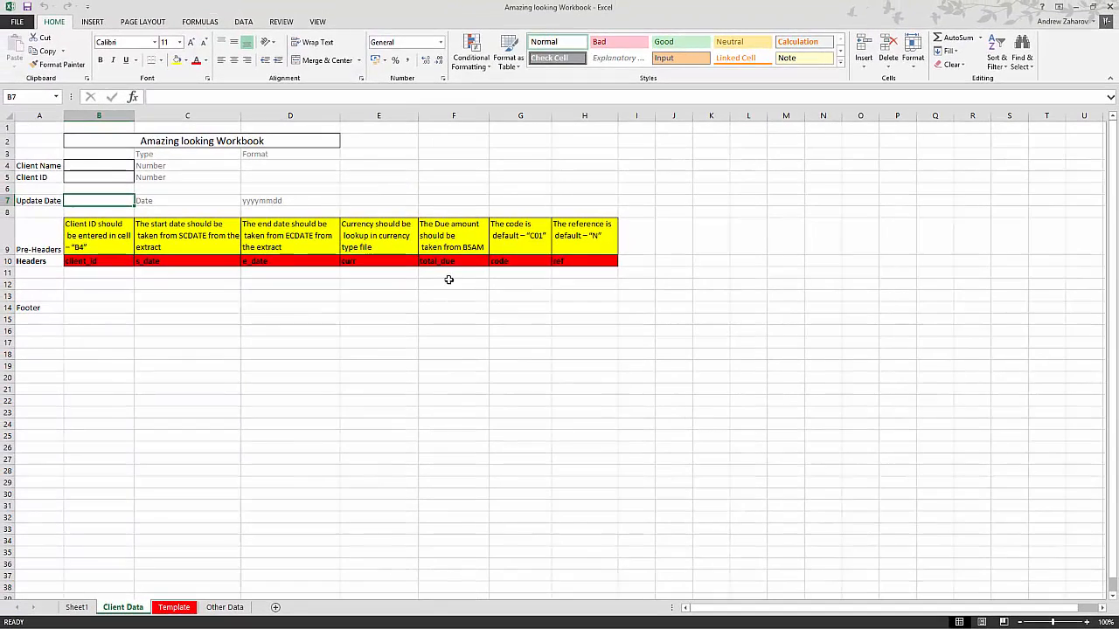
pyautogui.click(369, 238)
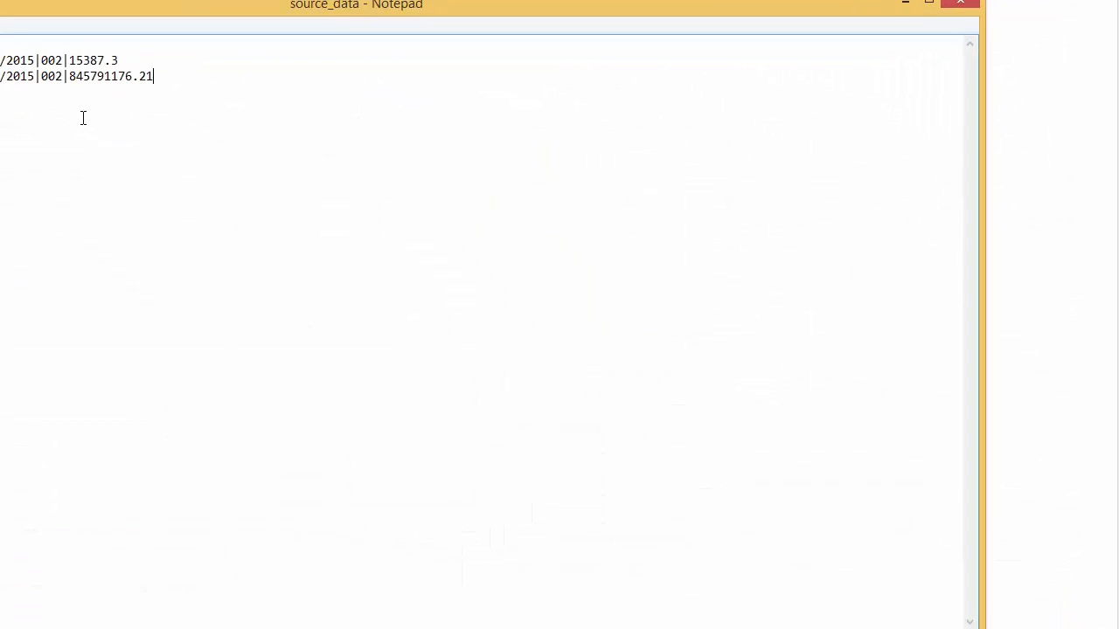
# Examine the currency codes and amounts of both records in source_data, and close the file
pyautogui.doubleClick(49, 60)
pyautogui.doubleClick(49, 76)
pyautogui.doubleClick(51, 60)
pyautogui.click(188, 125)
pyautogui.doubleClick(57, 77)
pyautogui.click(117, 191)
pyautogui.doubleClick(52, 61)
pyautogui.click(208, 88)
pyautogui.moveTo(135, 57); pyautogui.dragTo(64, 58)
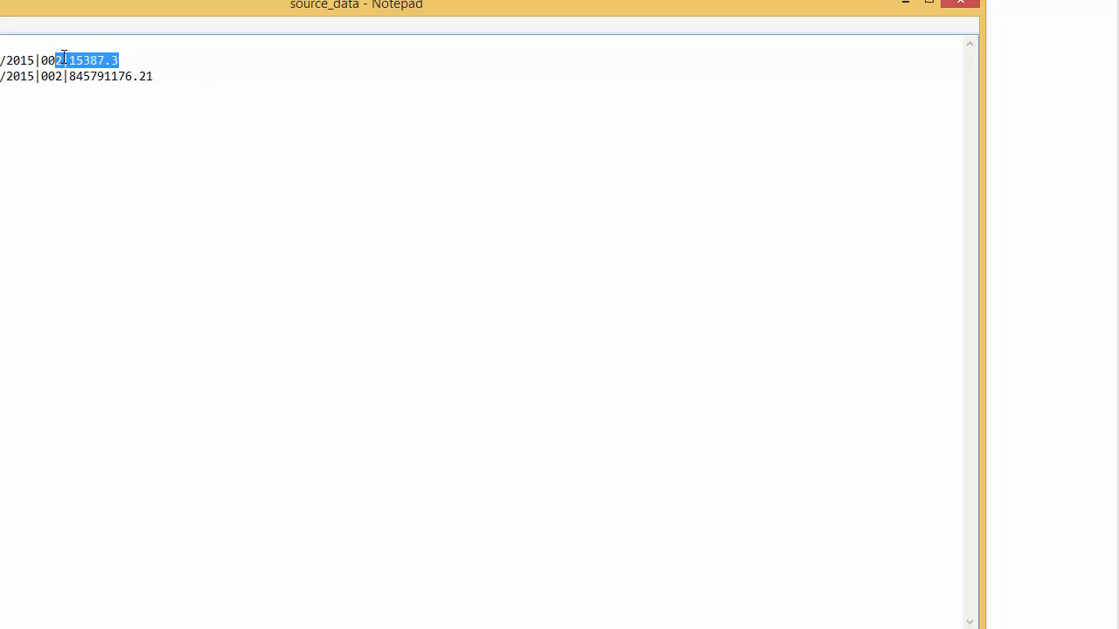
pyautogui.click(425, 165)
pyautogui.click(959, 2)
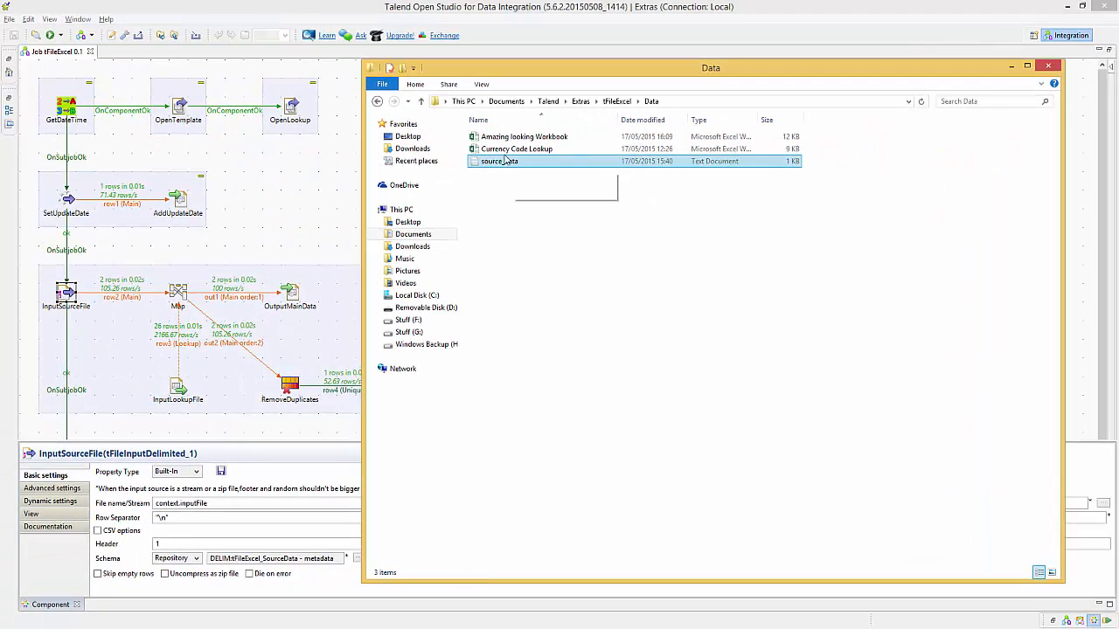
# Open the Currency Code Lookup workbook and inspect its Source Code column
pyautogui.doubleClick(501, 149)
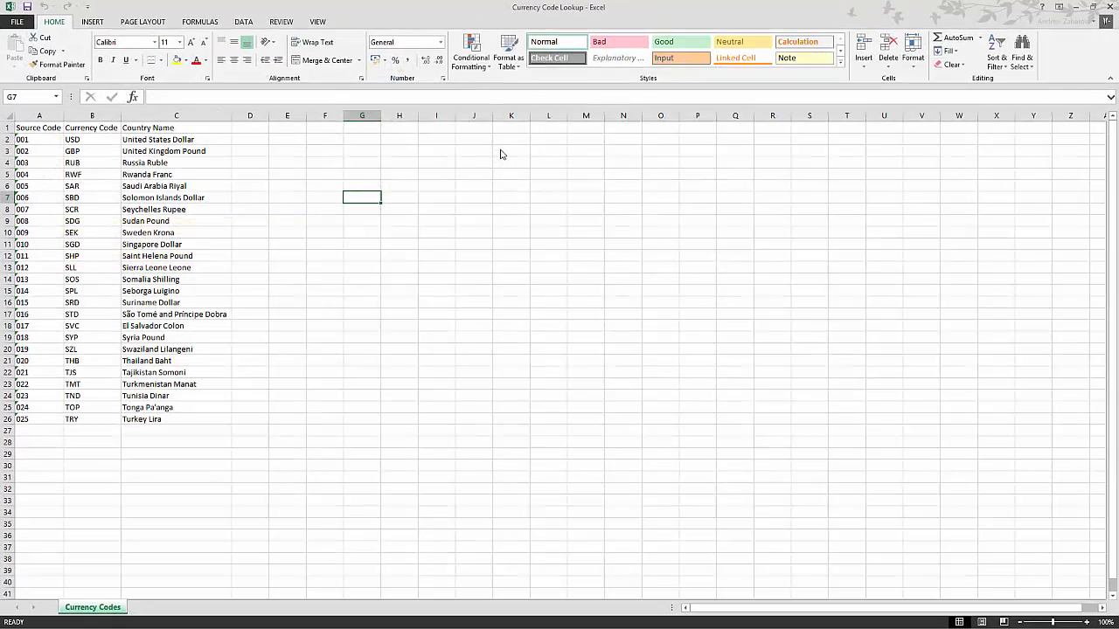
pyautogui.click(325, 314)
pyautogui.click(50, 115)
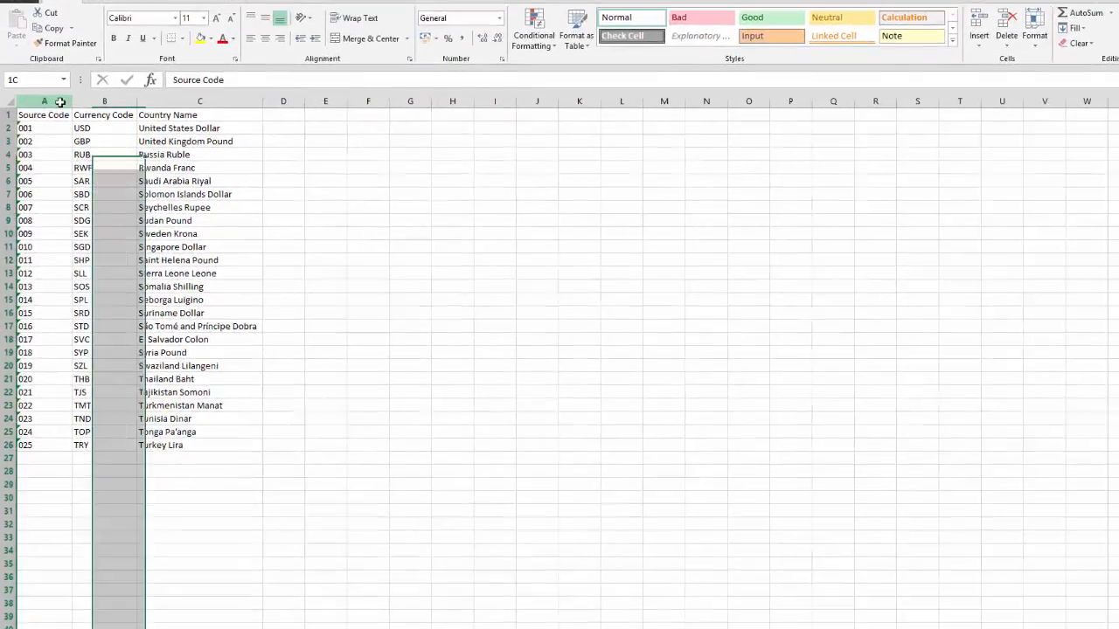
# Examine the Source Code, Currency Code and Country Name columns of the Currency Code Lookup workbook
pyautogui.moveTo(60, 102); pyautogui.dragTo(204, 101)
pyautogui.click(449, 220)
pyautogui.click(48, 115)
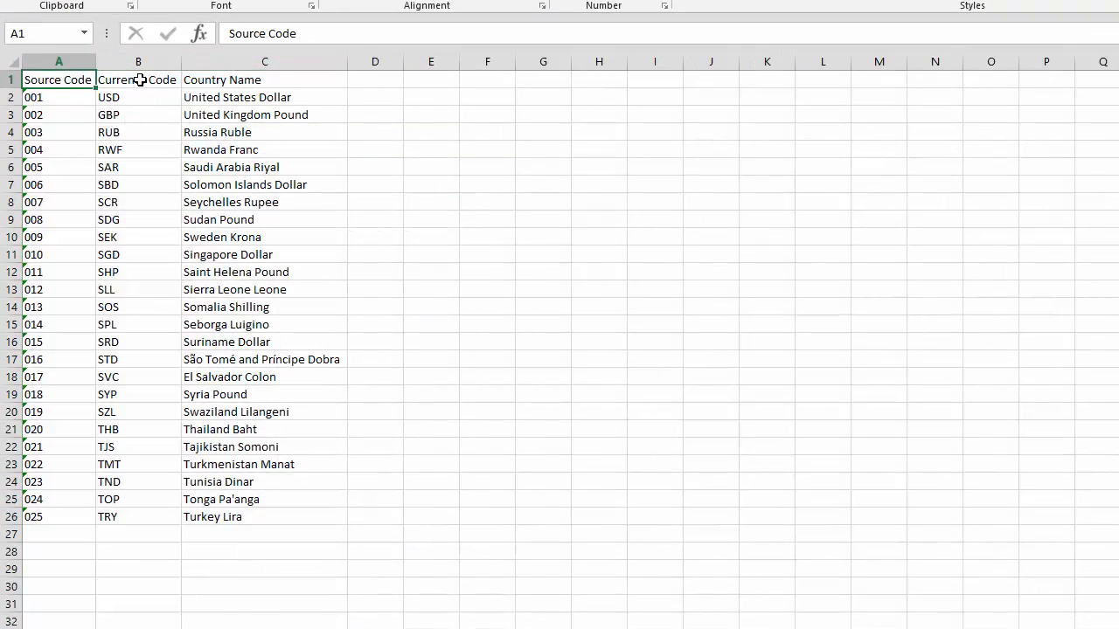
pyautogui.click(140, 80)
pyautogui.click(277, 80)
pyautogui.click(535, 203)
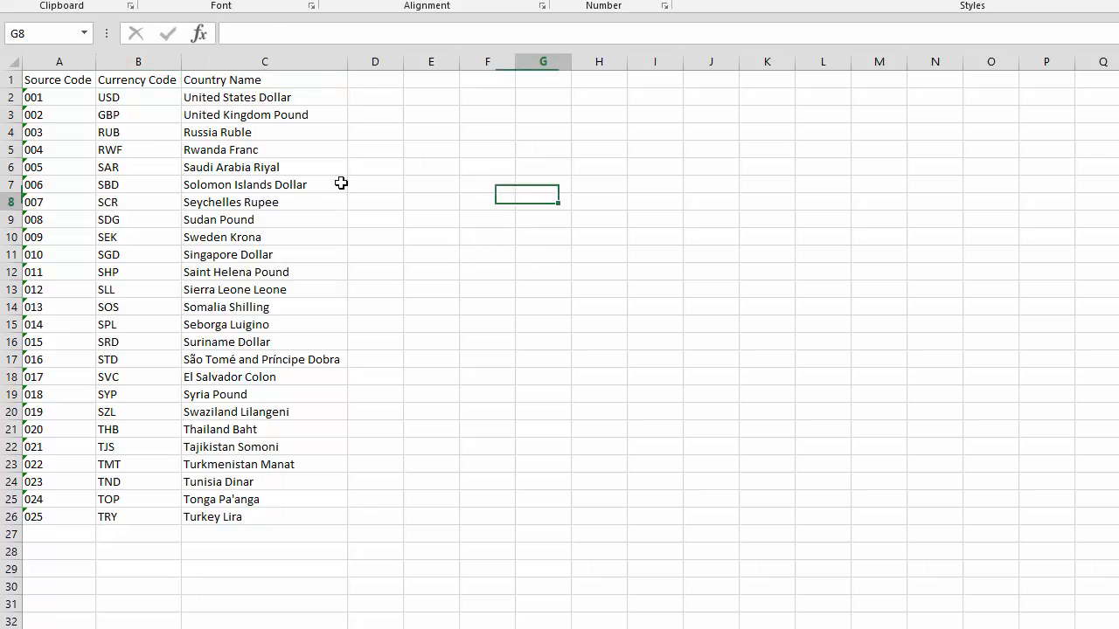
# Examine the list of source codes and the currency code and country name for source code 002, and close the lookup workbook
pyautogui.moveTo(52, 98); pyautogui.dragTo(85, 503)
pyautogui.click(34, 114)
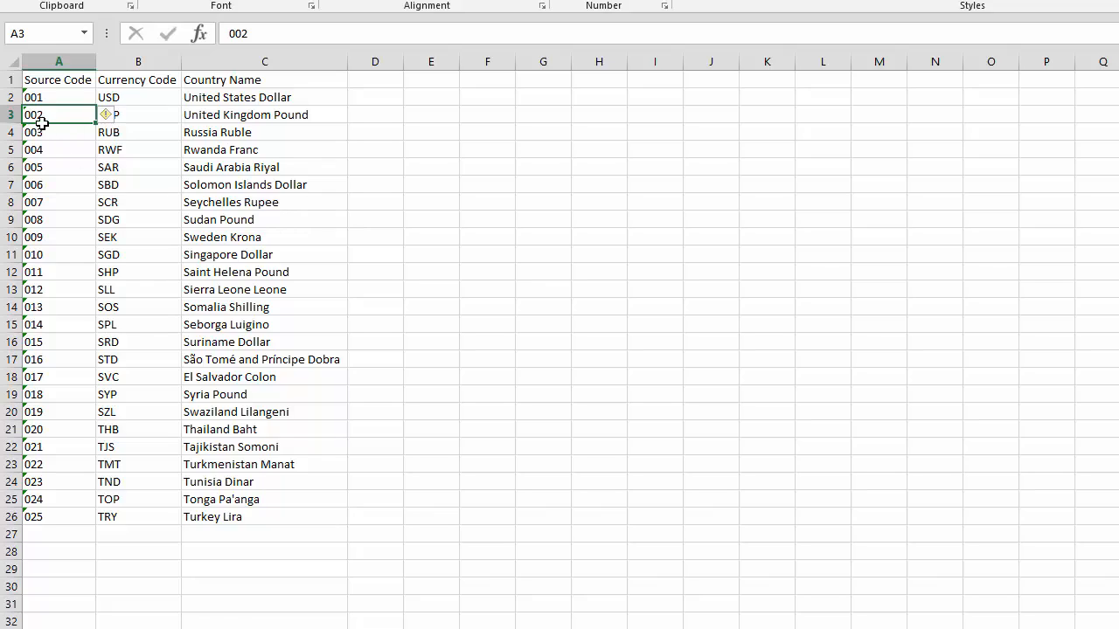
pyautogui.click(131, 114)
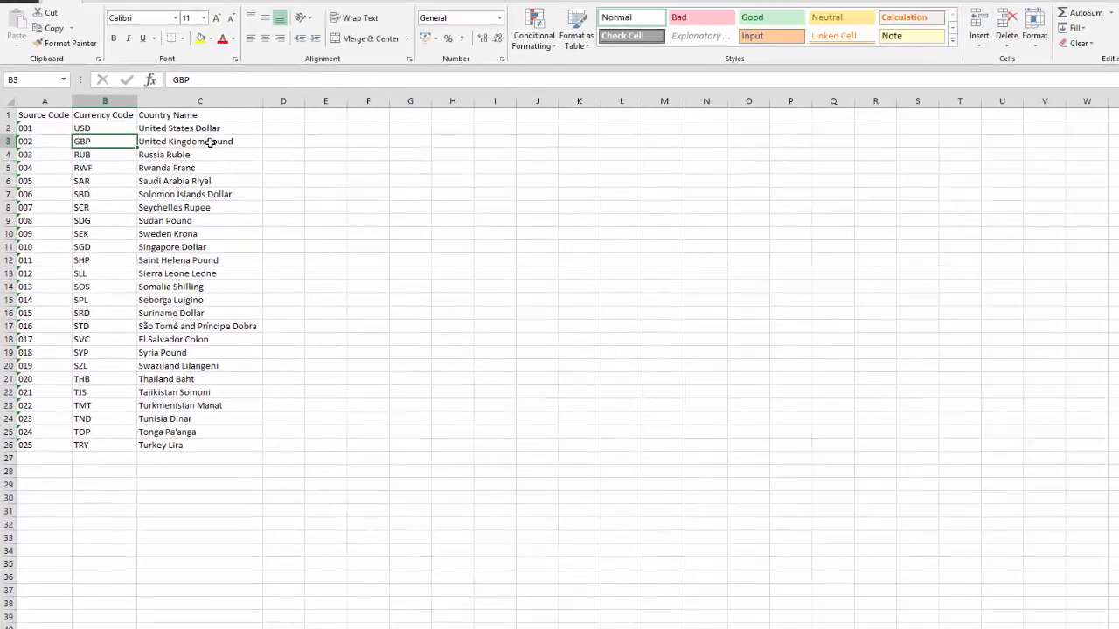
pyautogui.click(293, 115)
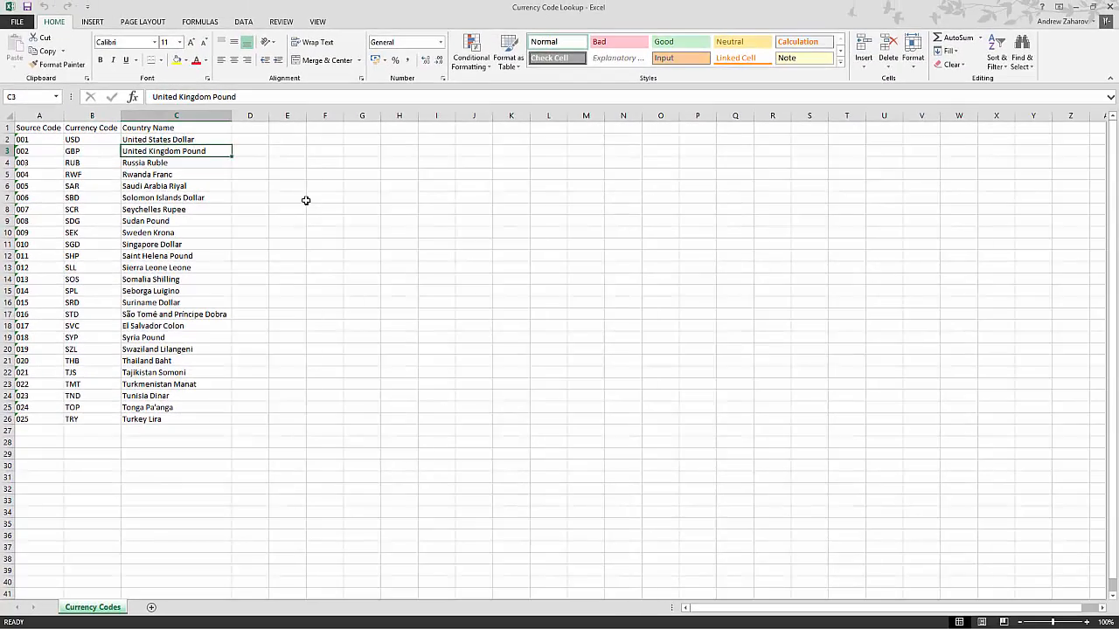
pyautogui.click(326, 201)
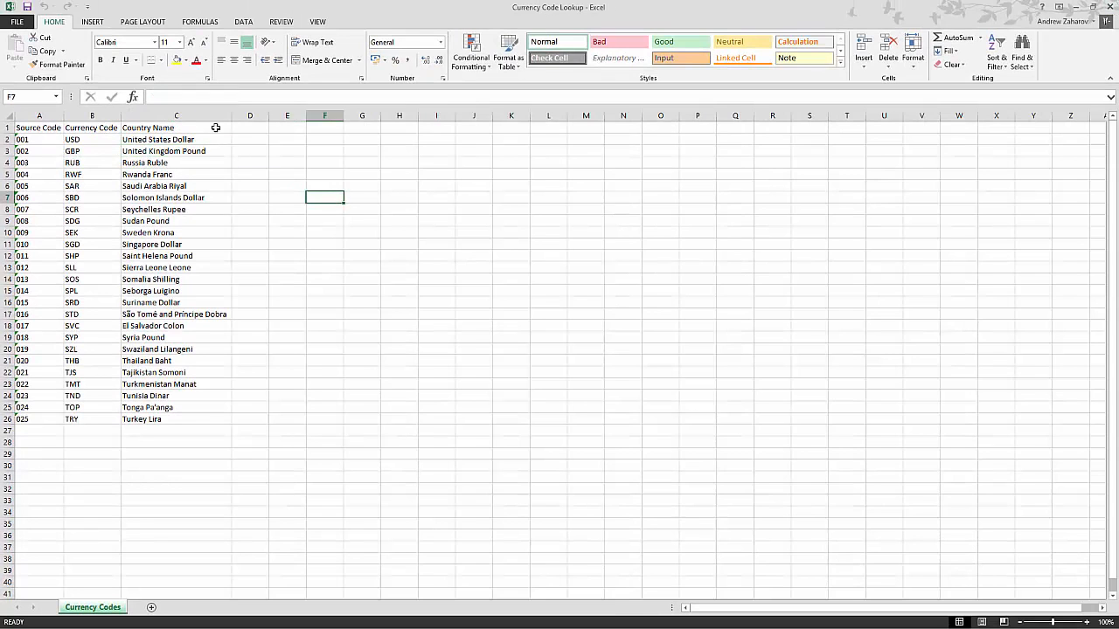
pyautogui.click(1110, 6)
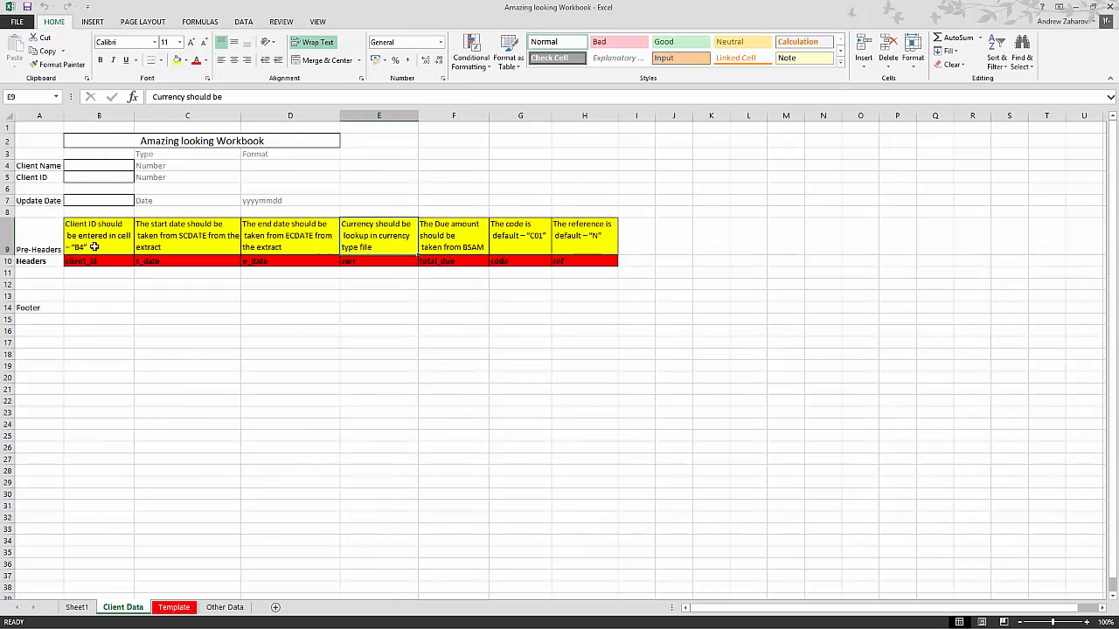
# Highlight the empty data area B11:H13 beneath the headers in the Amazing looking Workbook, and return to the Talend job
pyautogui.moveTo(81, 277); pyautogui.dragTo(591, 292)
pyautogui.click(1104, 6)
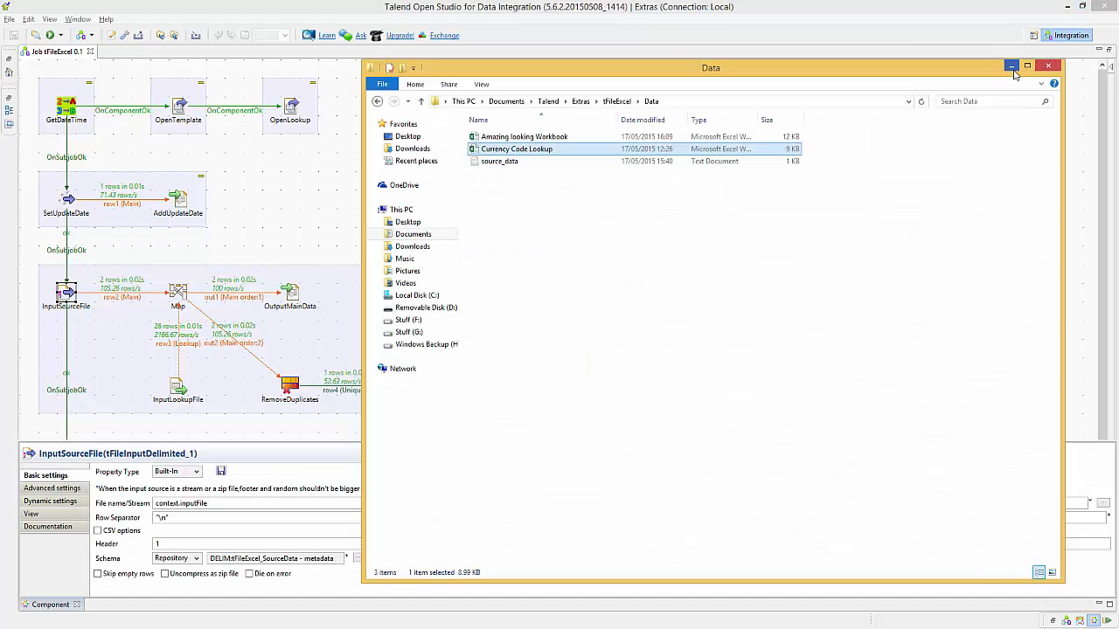
pyautogui.click(1013, 67)
pyautogui.click(429, 119)
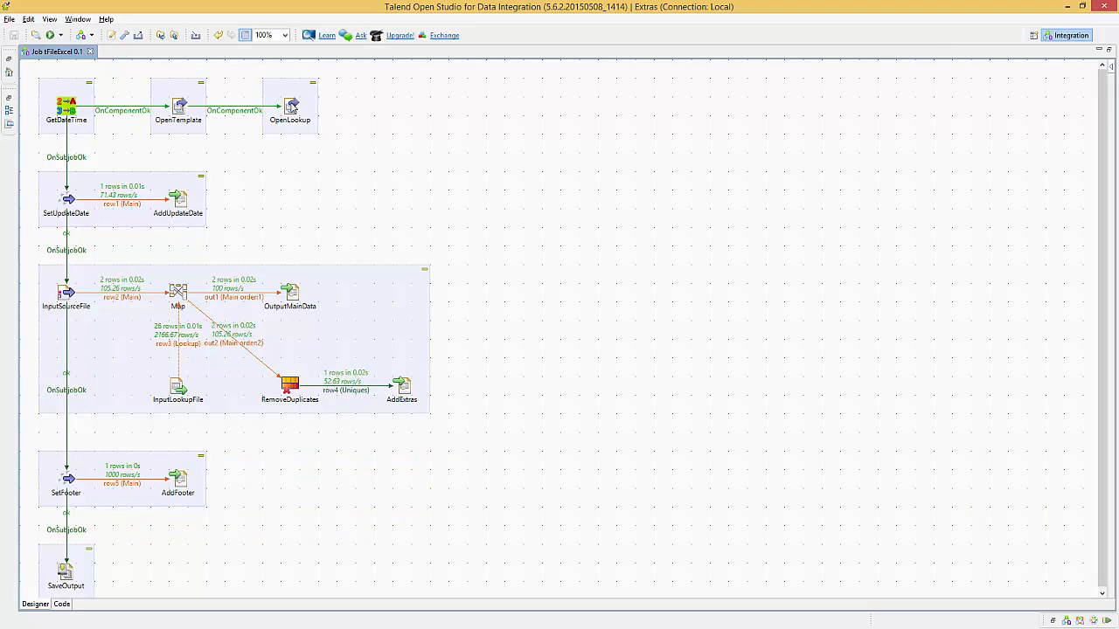
# Inspect the basic settings of the InputSourceFile component, and open those of the InputLookupFile component
pyautogui.doubleClick(60, 300)
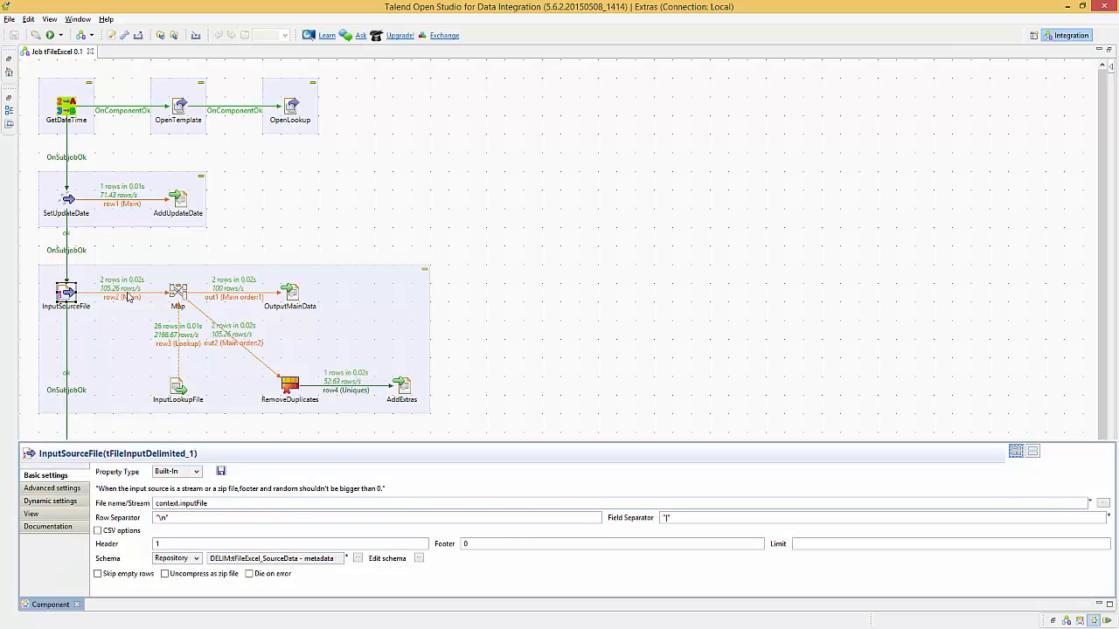
pyautogui.click(178, 292)
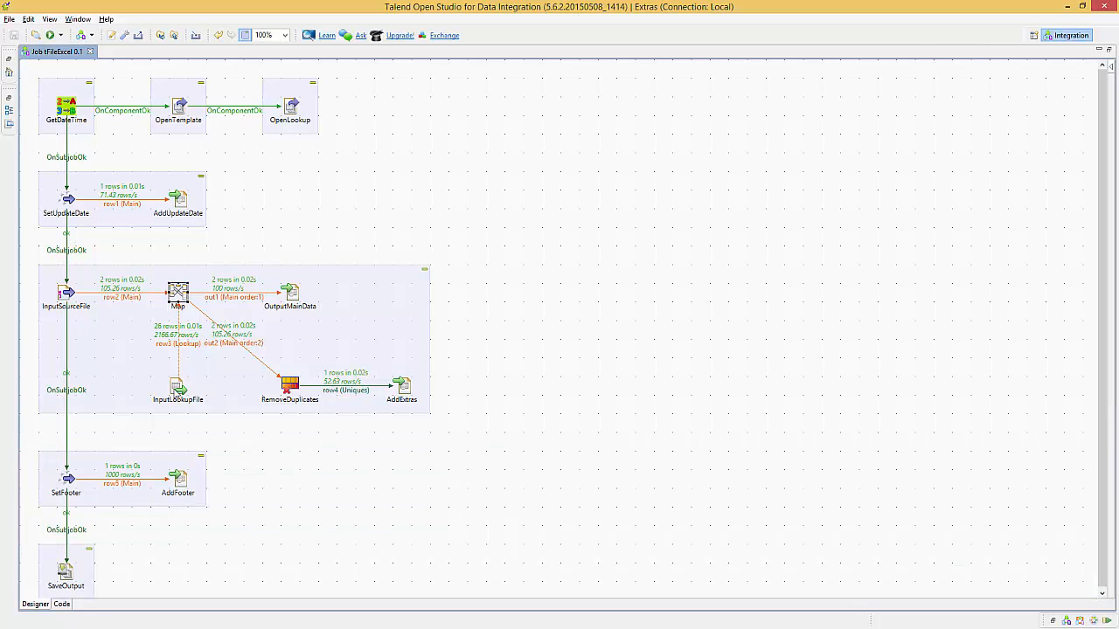
pyautogui.click(184, 396)
pyautogui.doubleClick(178, 386)
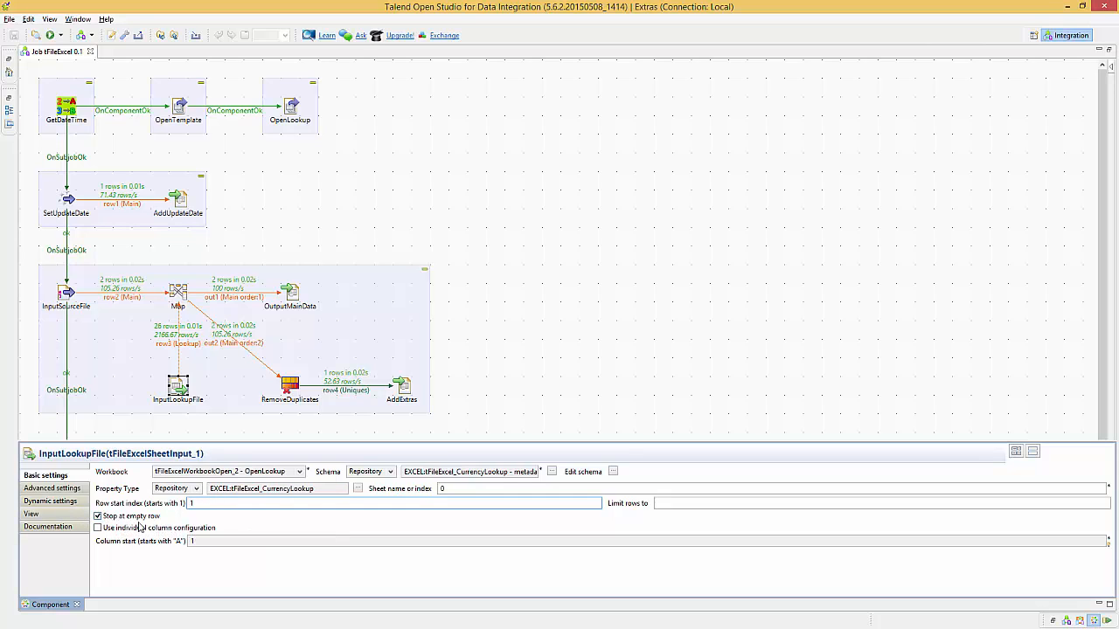
# View the InputLookupFile schema, widen its Column field to read the full column names, and close the schema
pyautogui.click(613, 471)
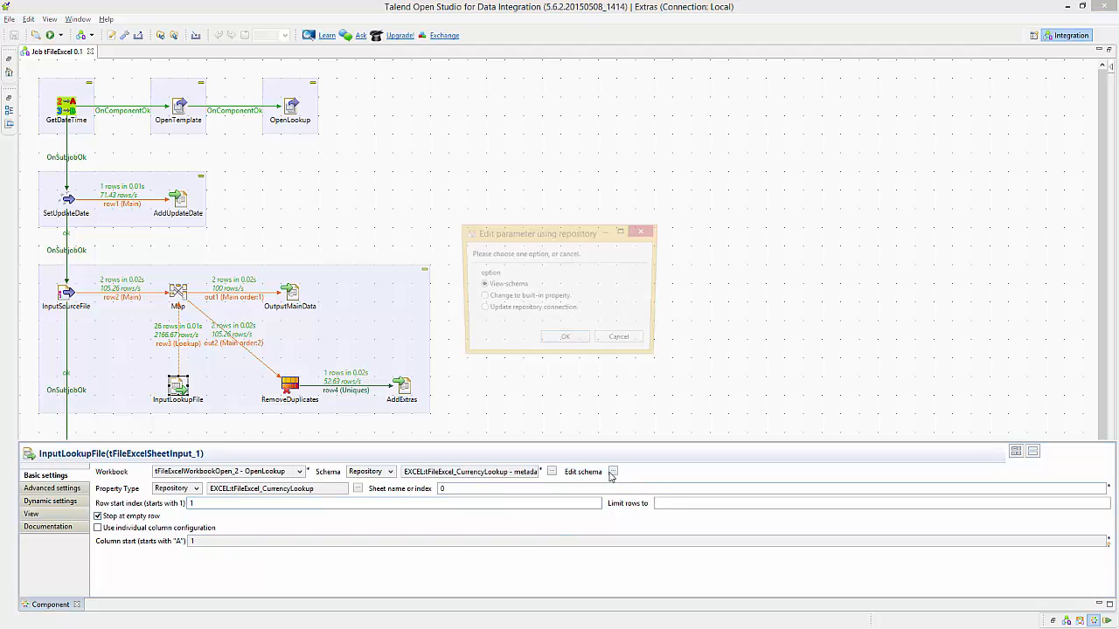
pyautogui.click(561, 342)
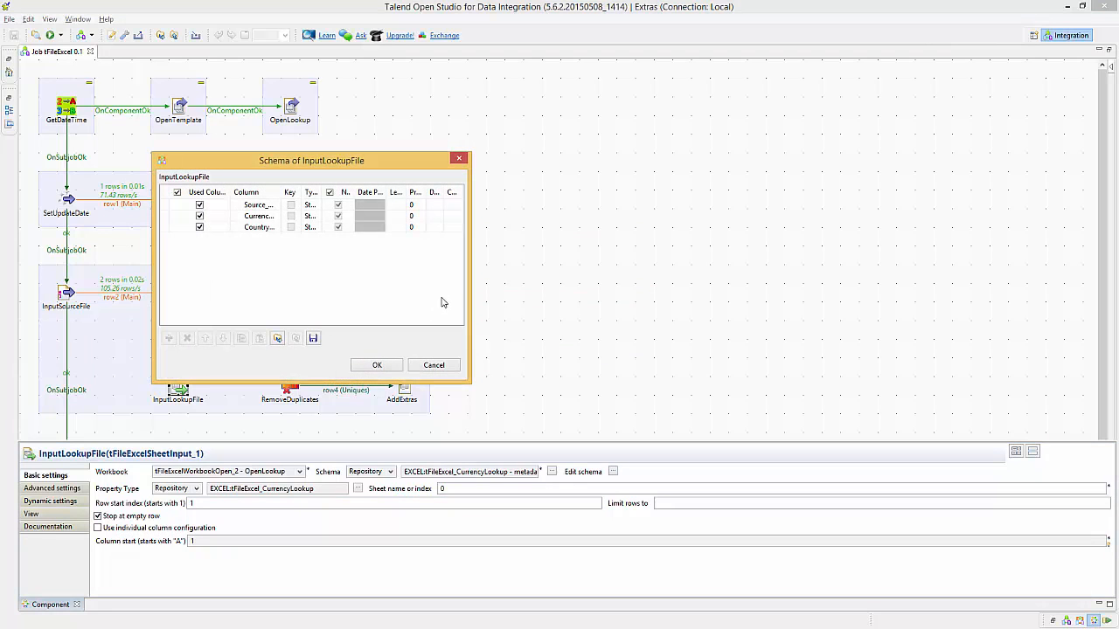
pyautogui.doubleClick(279, 192)
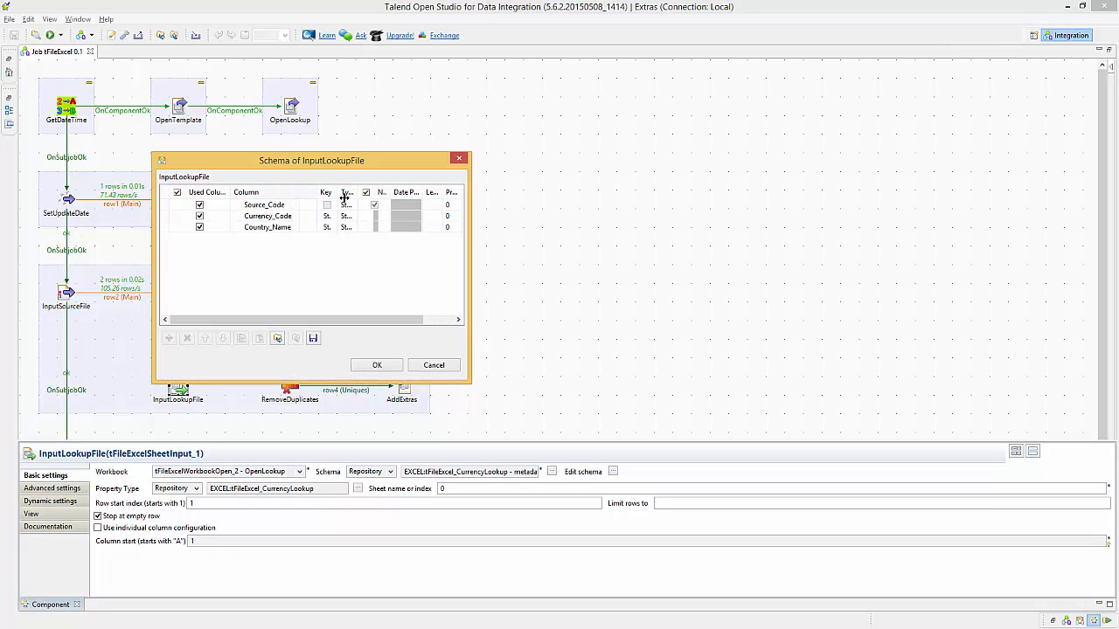
pyautogui.click(458, 159)
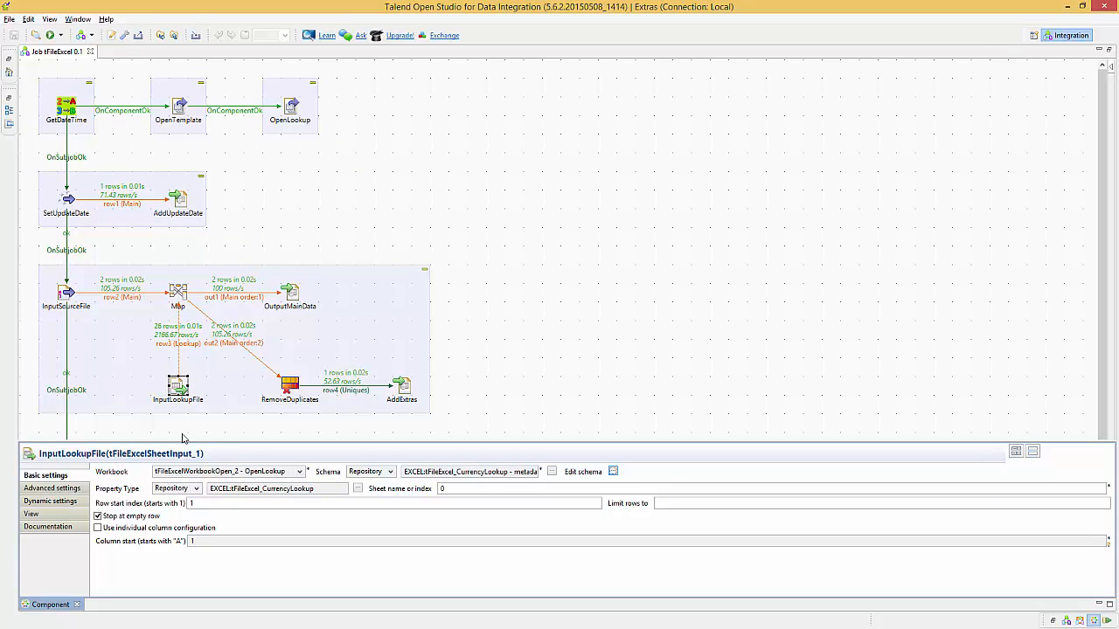
# Open the Map component's mapping editor and examine how the row2 source and row3 lookup inputs feed the outputs
pyautogui.doubleClick(179, 294)
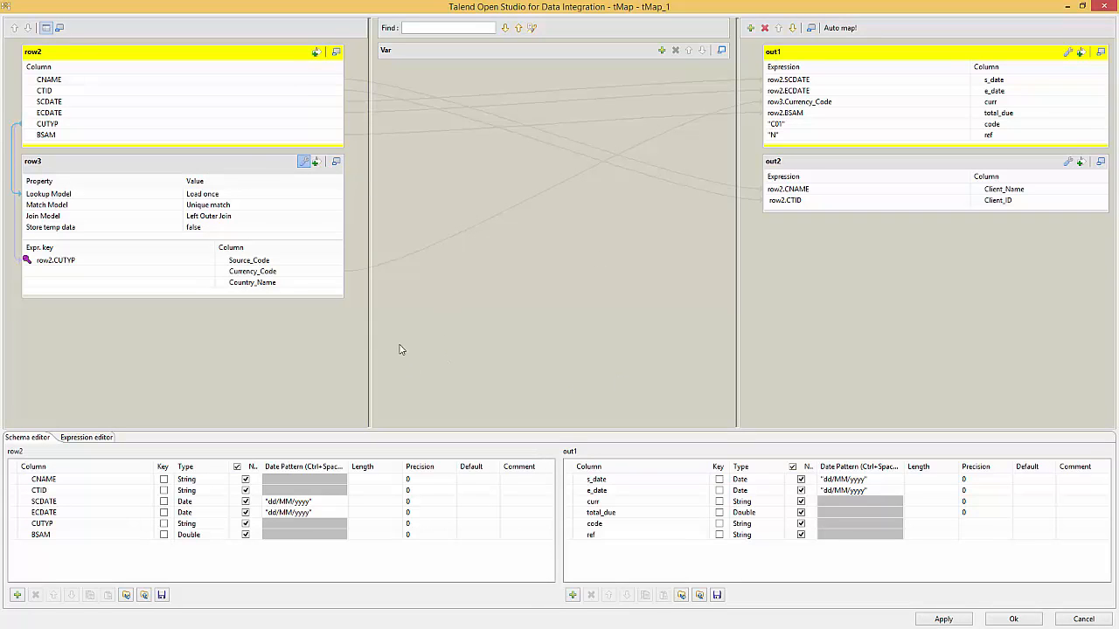
pyautogui.click(70, 194)
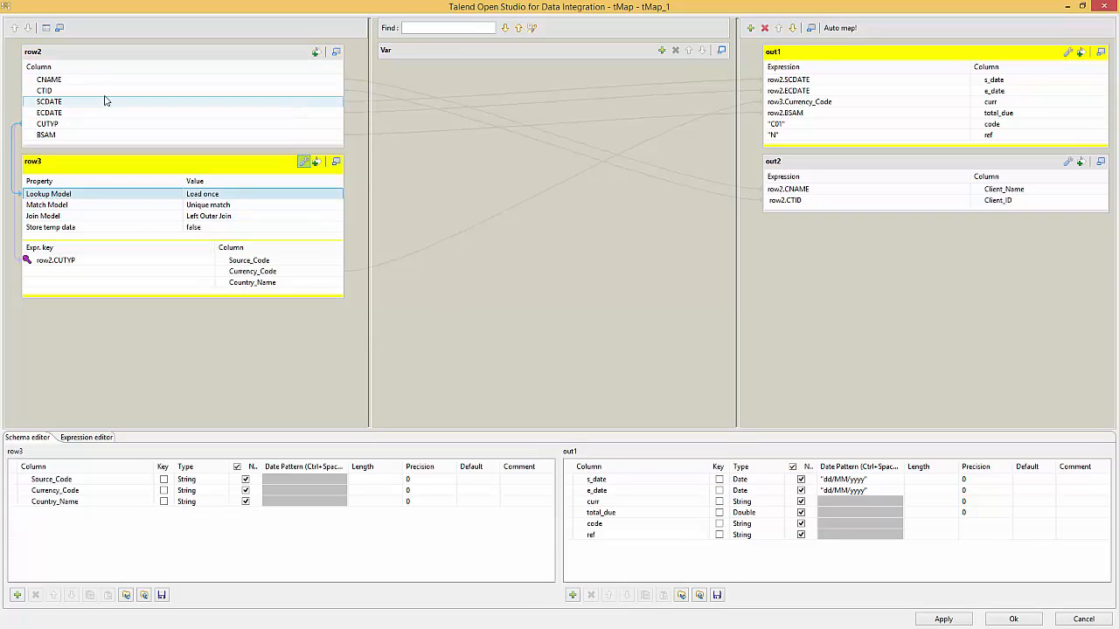
pyautogui.click(74, 55)
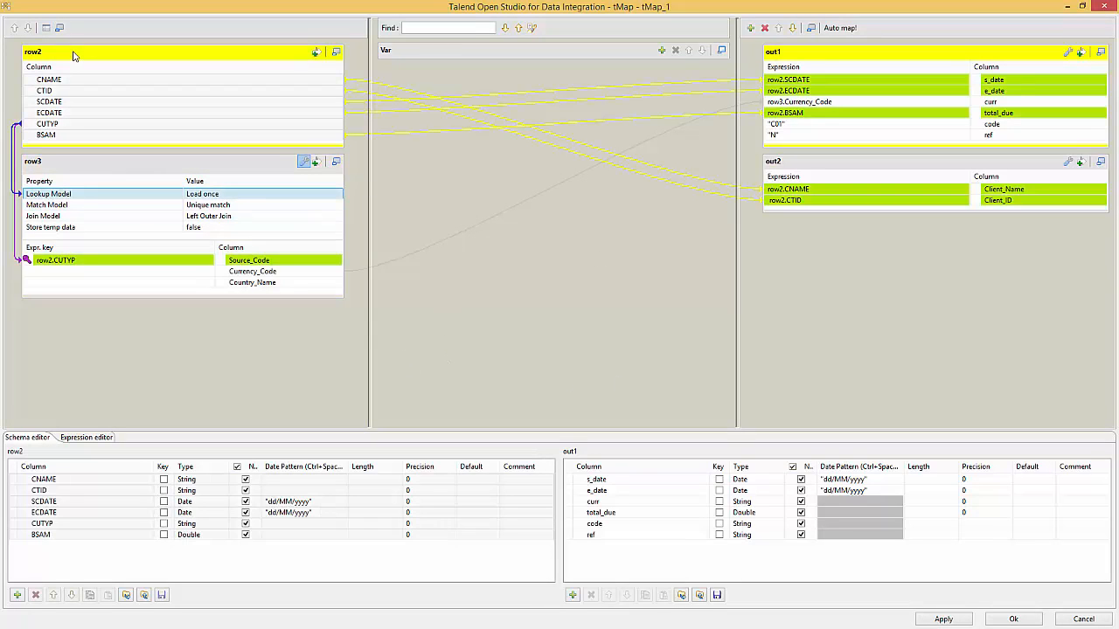
pyautogui.click(71, 166)
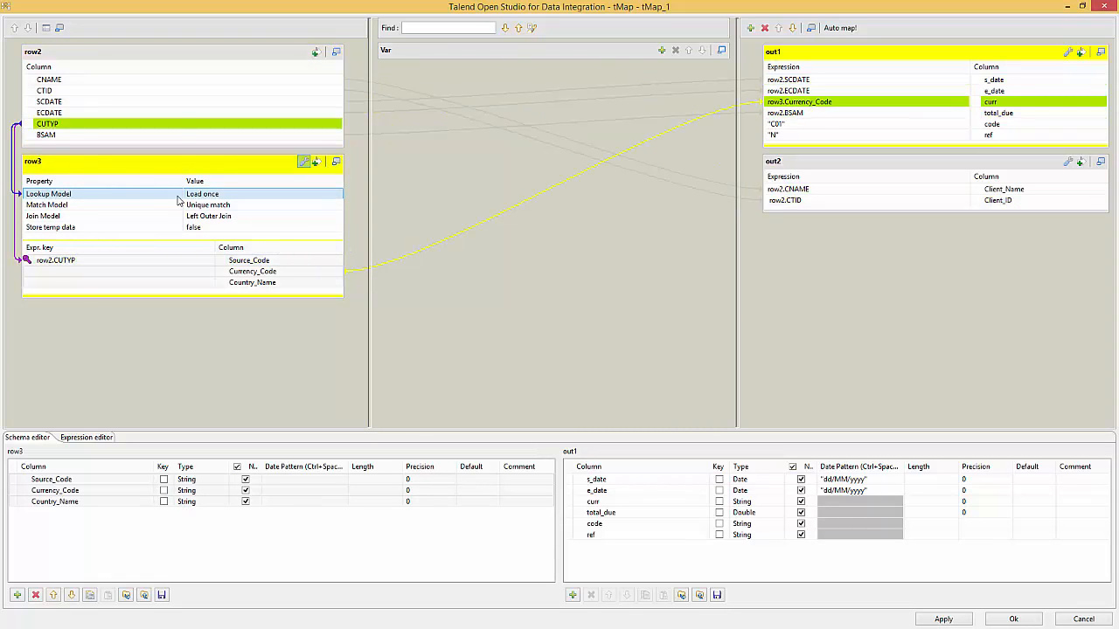
# Trace the lookup join from row2's CUTYP to row3's Source_Code and the mapping of Currency_Code to the curr output
pyautogui.click(50, 124)
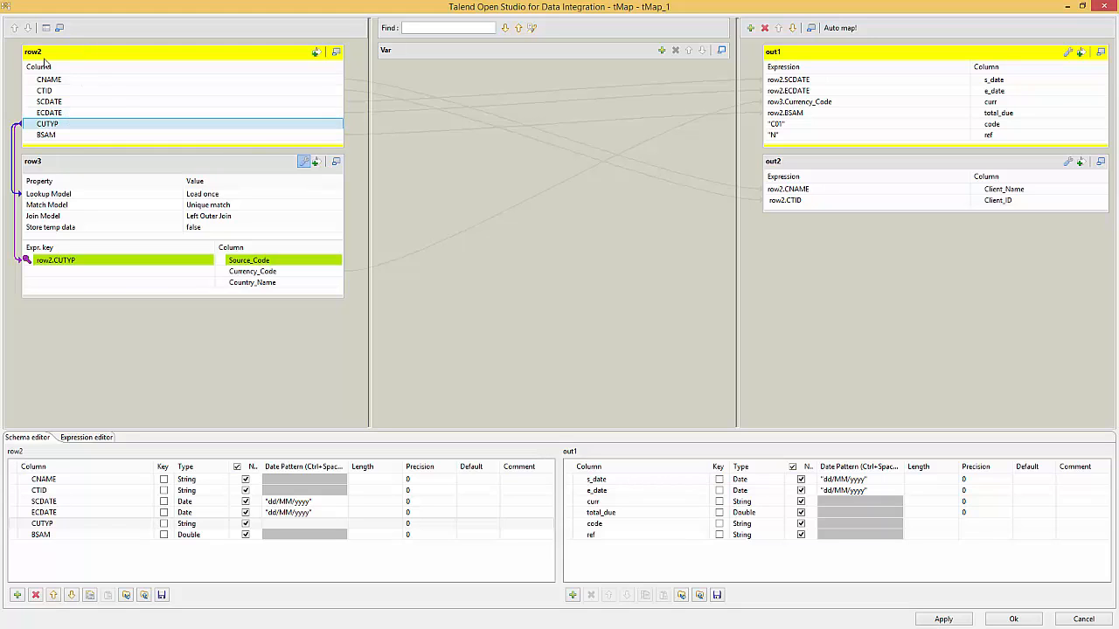
pyautogui.click(67, 264)
pyautogui.click(280, 272)
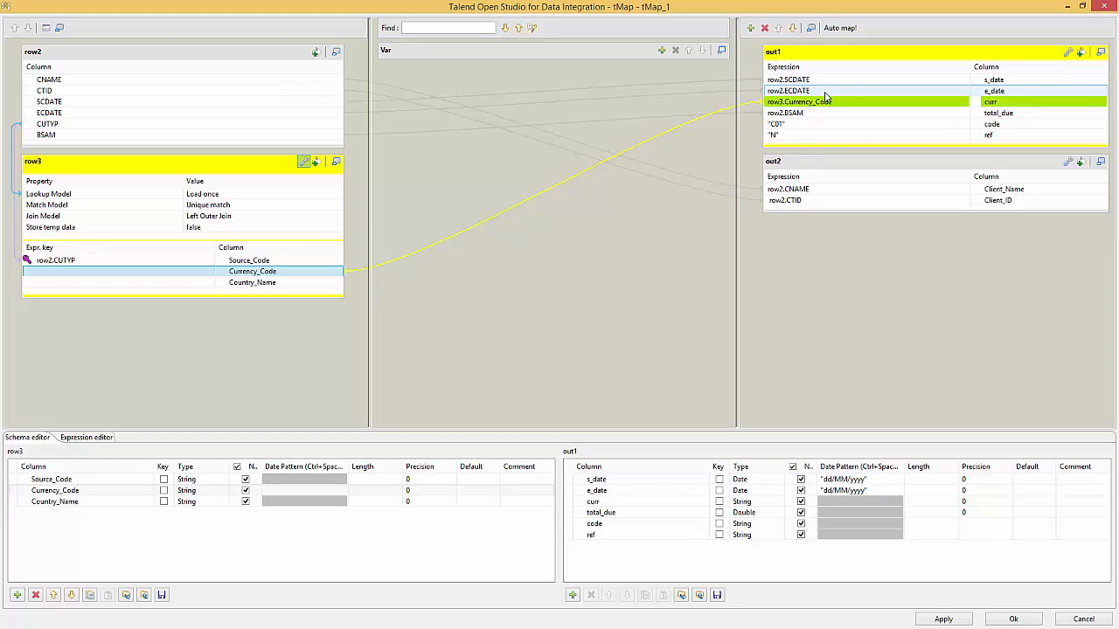
# Compare the out2 mapping with the data rows B11:H13 and the Client Name and Client ID cells in the Amazing looking Workbook
pyautogui.click(838, 167)
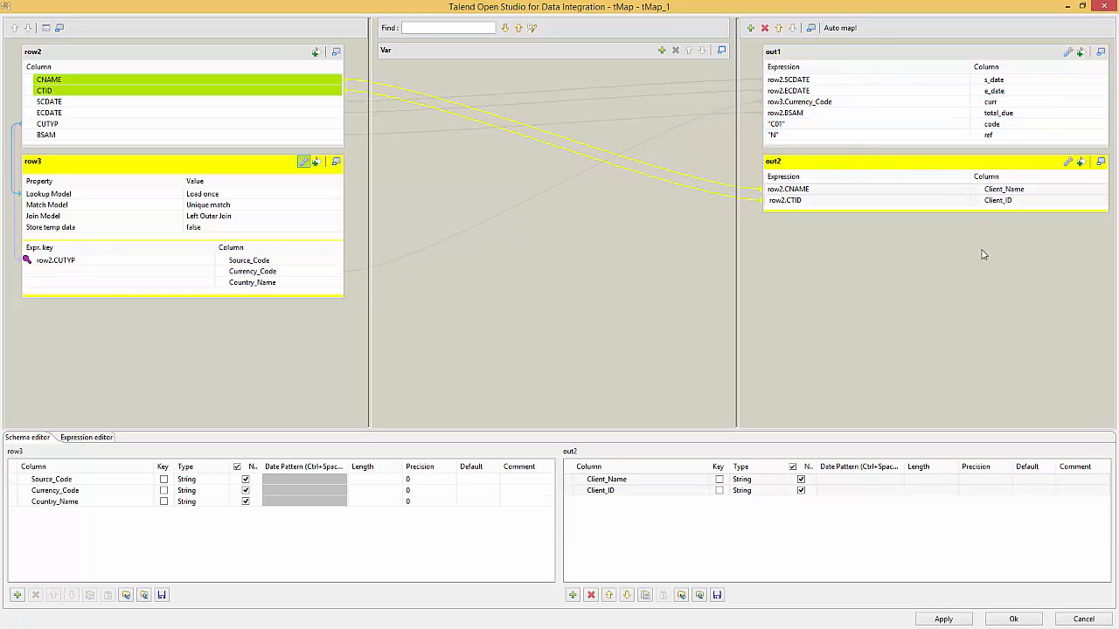
pyautogui.hotkey('alt', 'Tab')
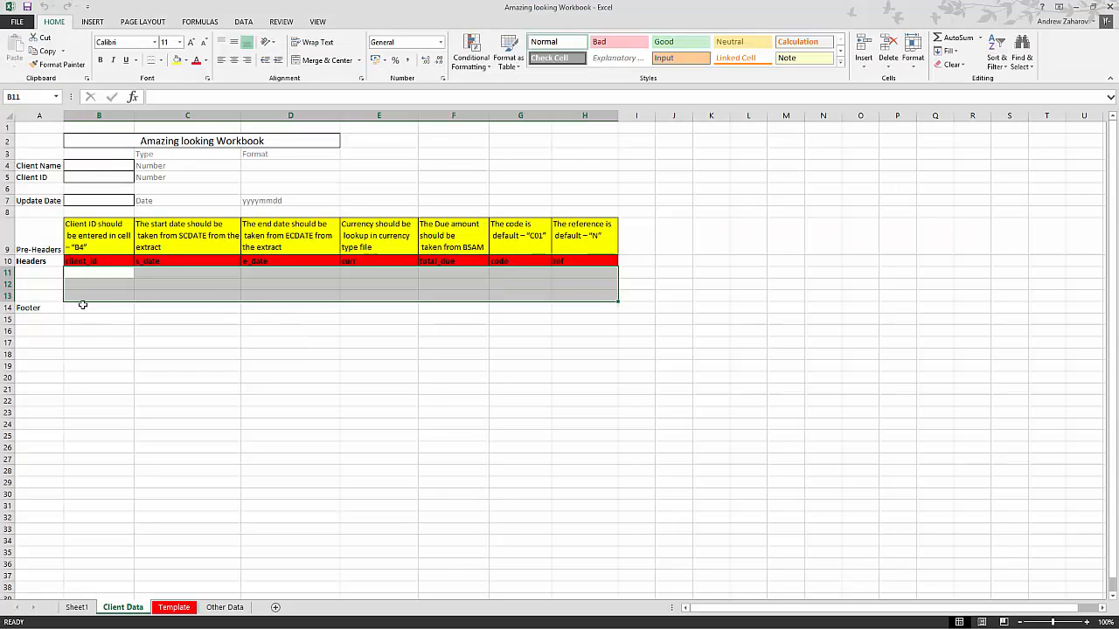
pyautogui.click(88, 282)
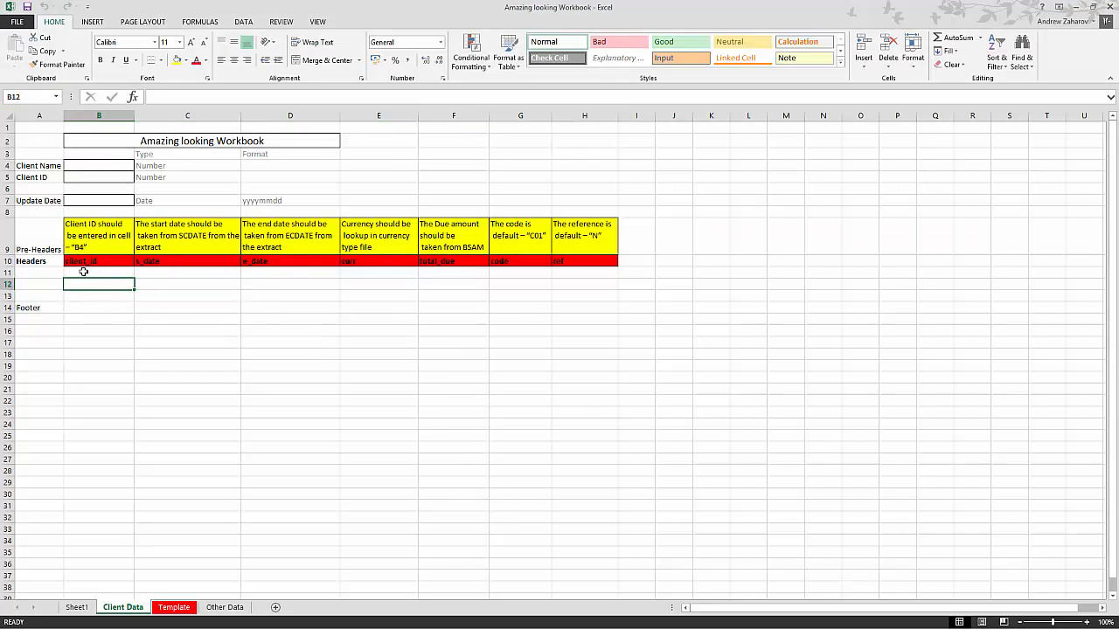
pyautogui.moveTo(86, 274); pyautogui.dragTo(591, 295)
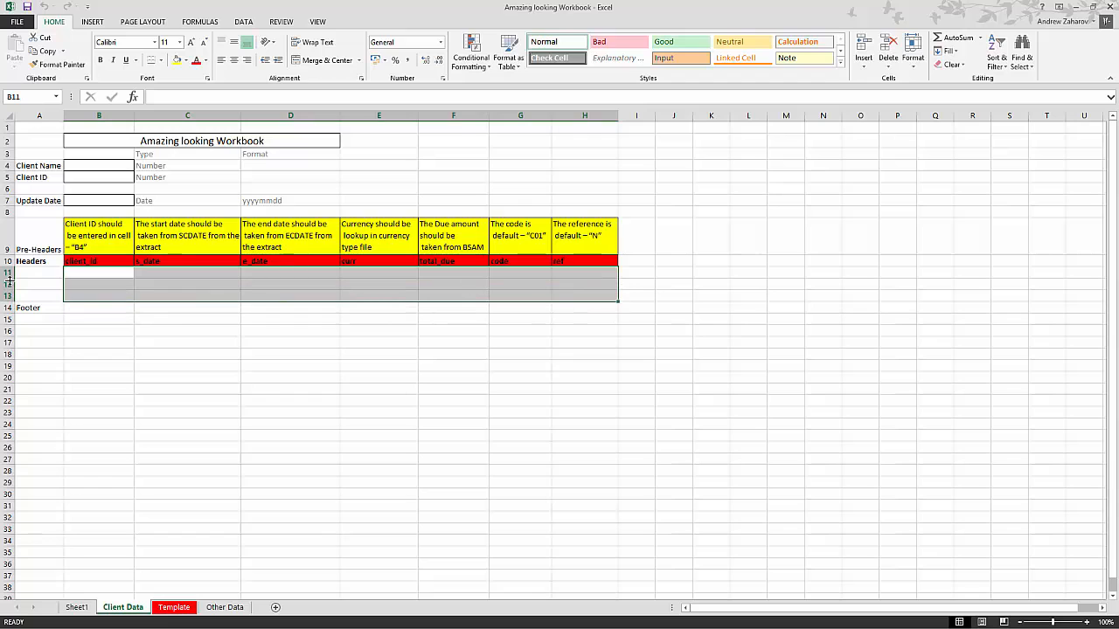
pyautogui.click(76, 166)
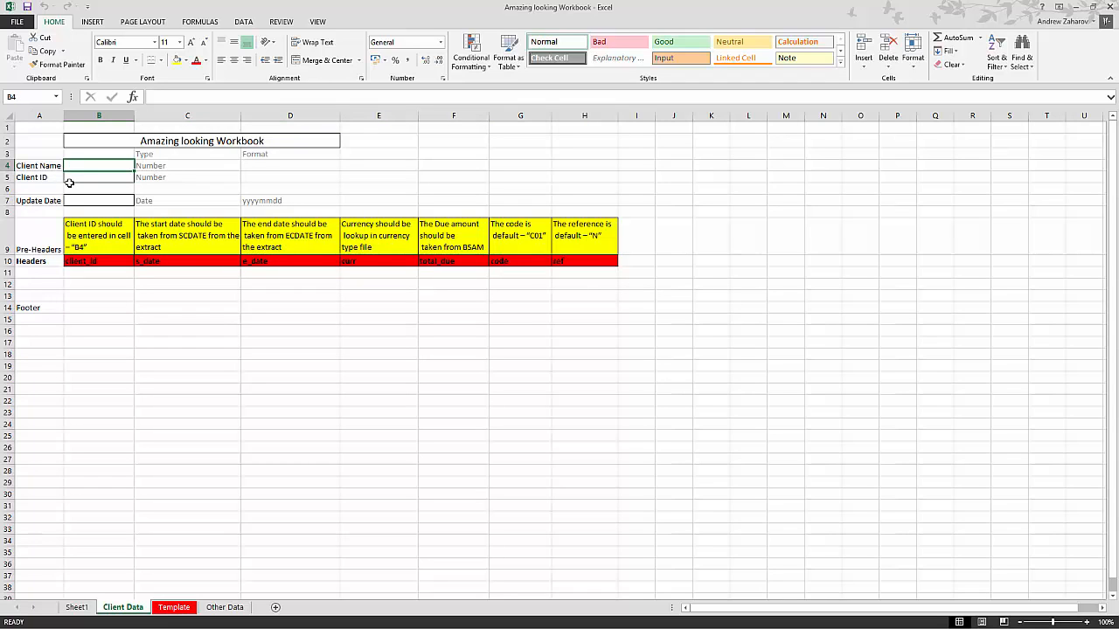
pyautogui.click(77, 180)
pyautogui.hotkey('alt', 'Tab')
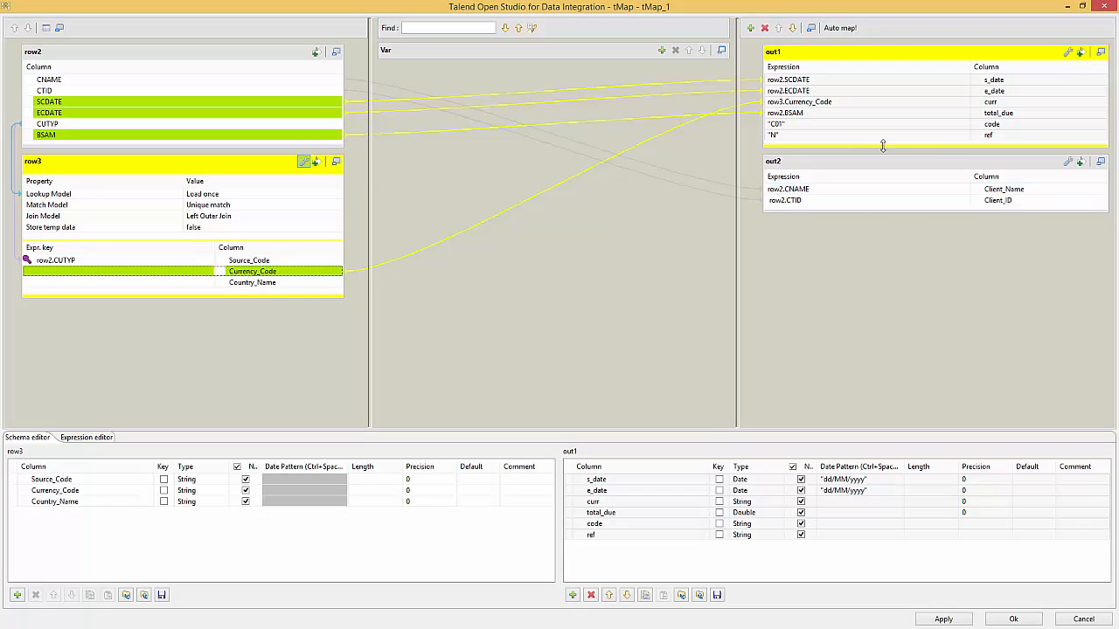
# Check the out2 client mapping against the client values of the records in source_data, and minimize the file and its folder
pyautogui.click(810, 165)
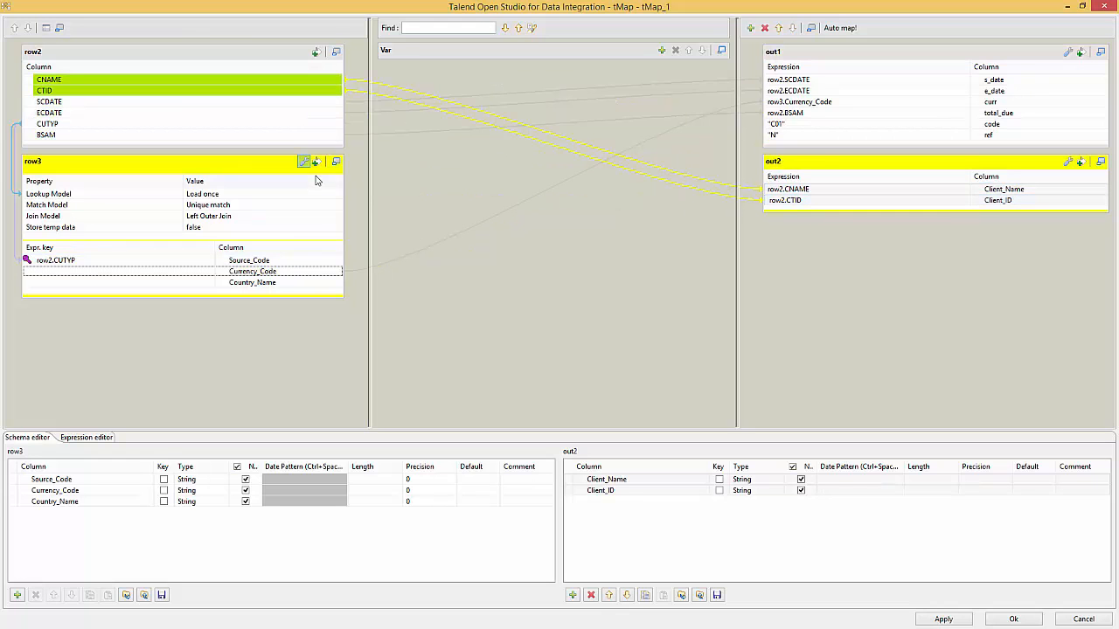
pyautogui.hotkey('alt', 'Tab')
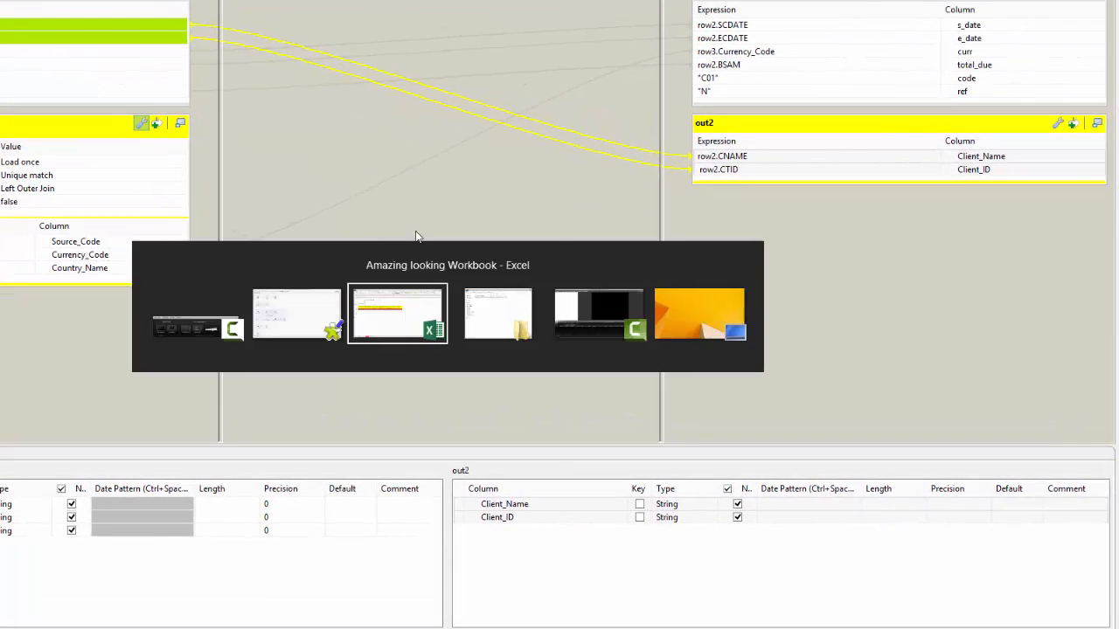
pyautogui.click(506, 325)
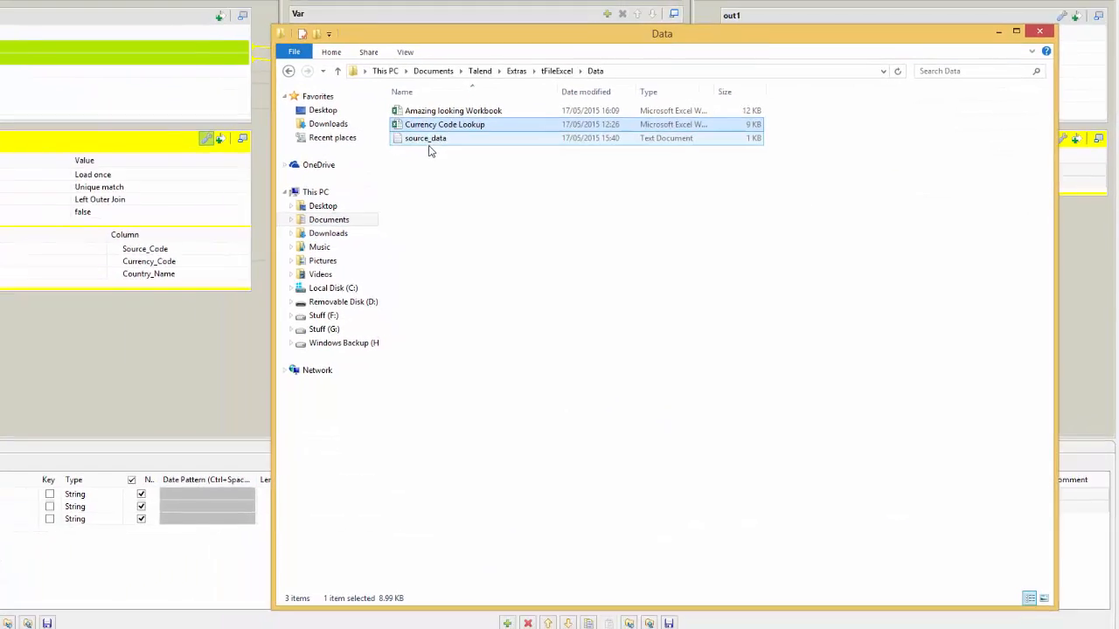
pyautogui.doubleClick(490, 159)
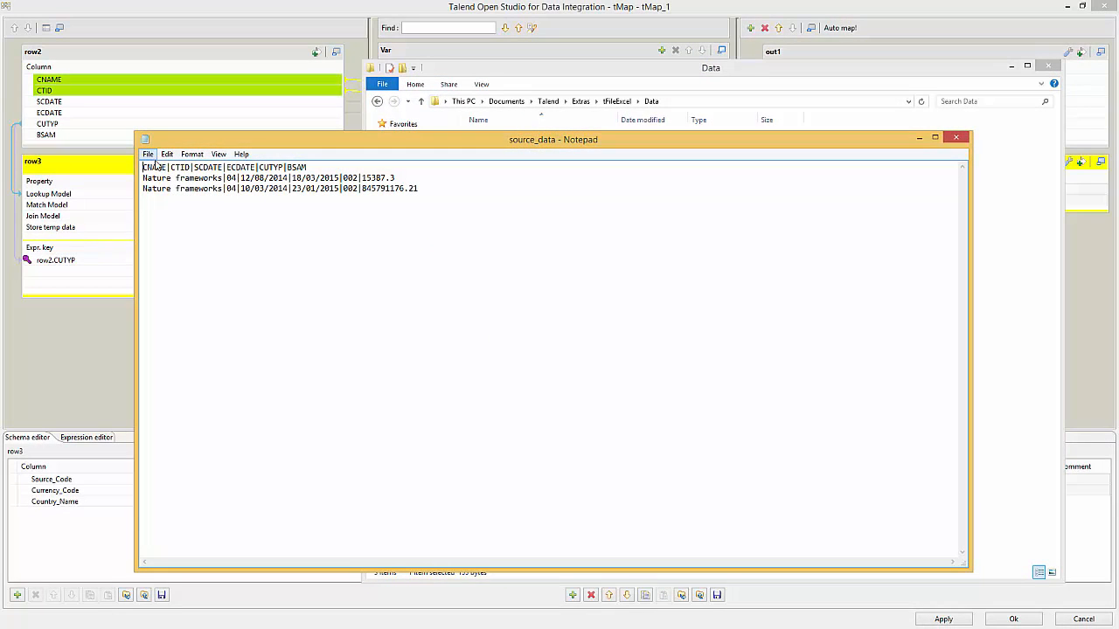
pyautogui.doubleClick(232, 177)
pyautogui.click(284, 260)
pyautogui.click(922, 141)
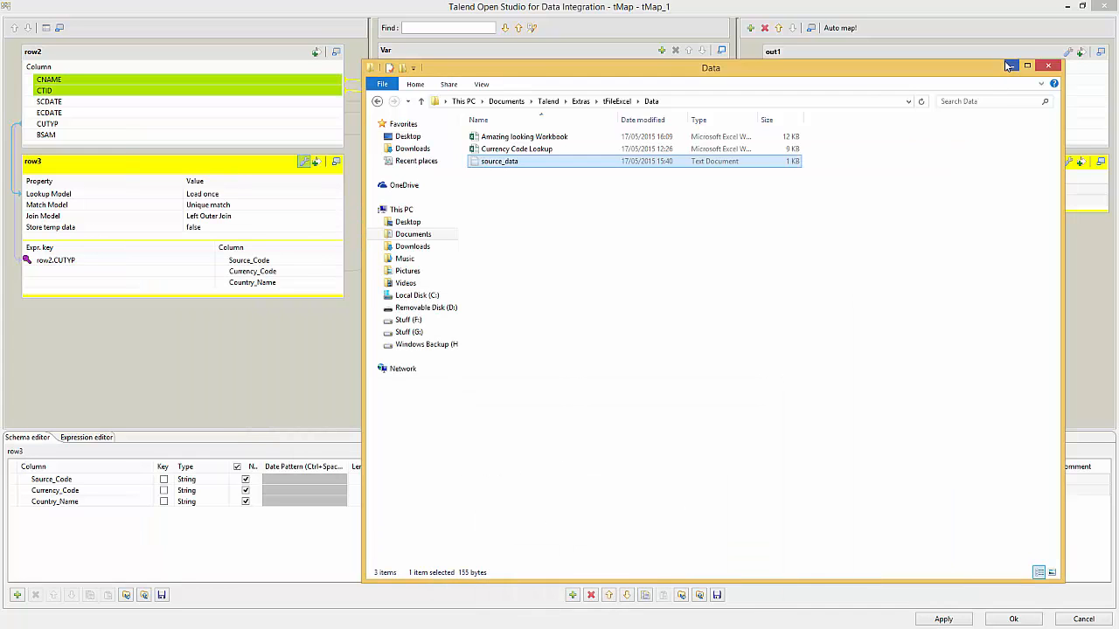
pyautogui.click(1012, 67)
# Review the client_id data rows and the Client Name and Client ID cells B4 and B5 in the Amazing looking Workbook
pyautogui.hotkey('alt', 'Tab')
pyautogui.moveTo(103, 272); pyautogui.dragTo(104, 299)
pyautogui.click(94, 167)
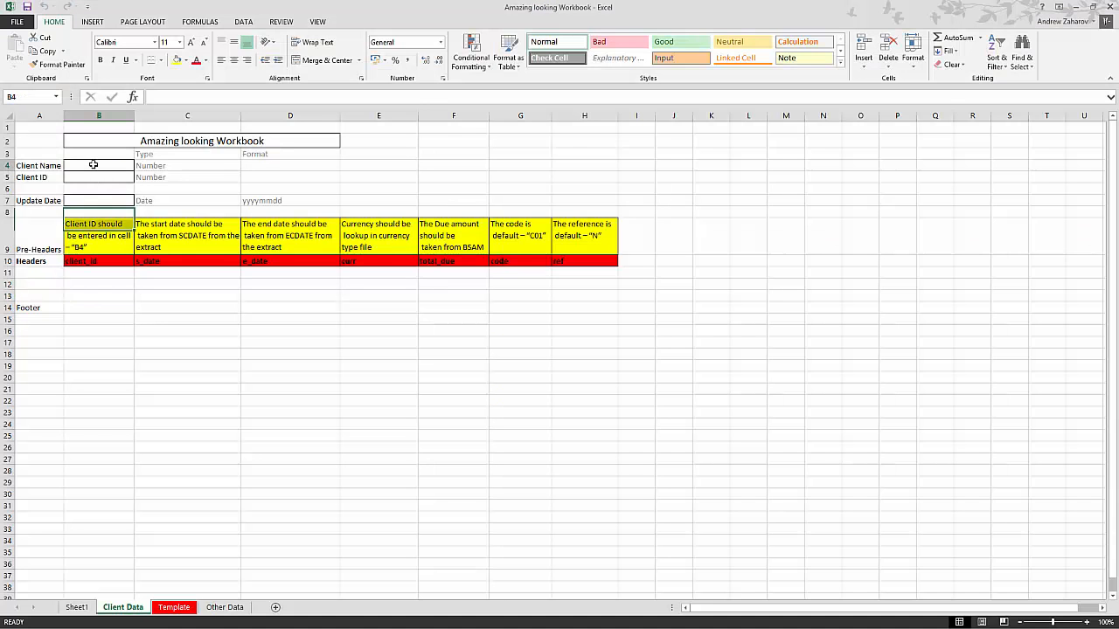
pyautogui.click(84, 180)
pyautogui.click(91, 166)
pyautogui.click(85, 177)
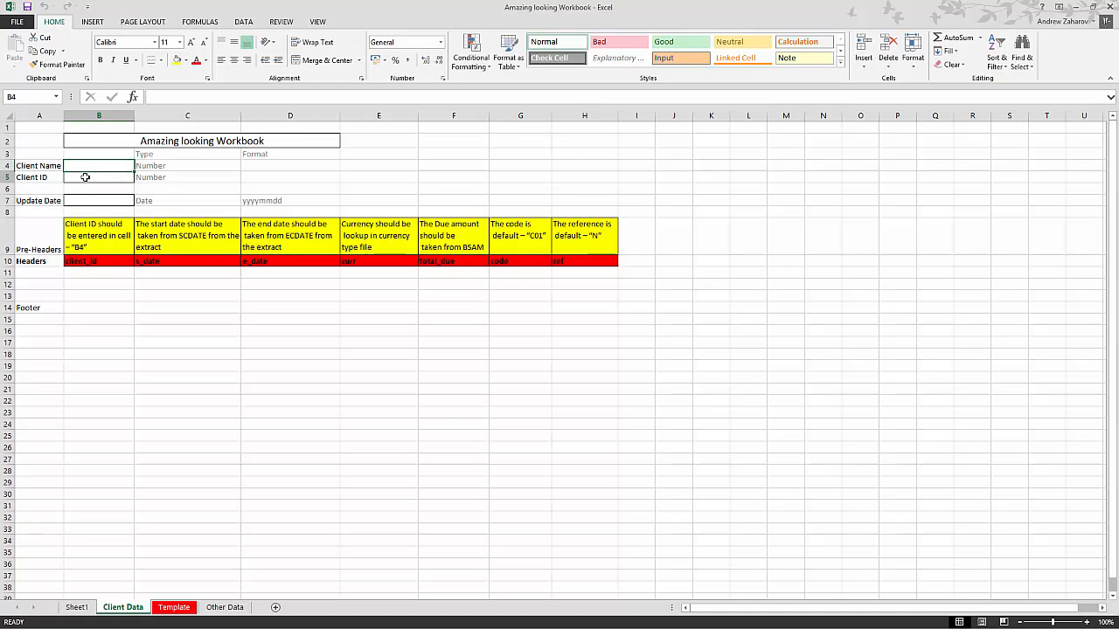
# Minimize the Amazing looking Workbook and close the tMap_1 mapping without applying changes, returning to the tFileExcel job design
pyautogui.click(95, 161)
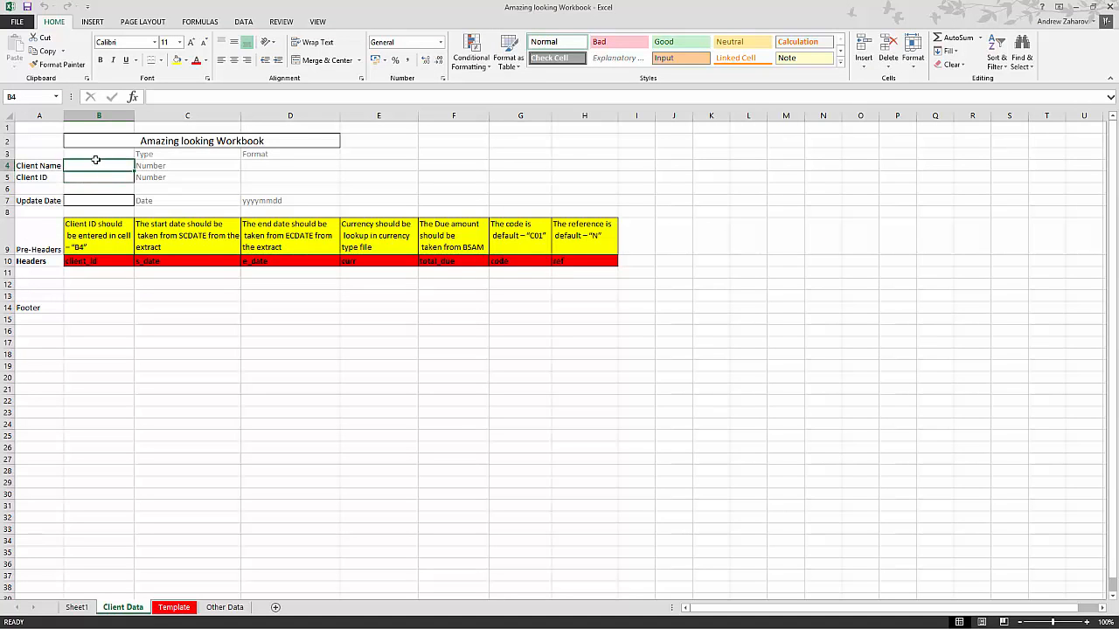
pyautogui.click(1076, 6)
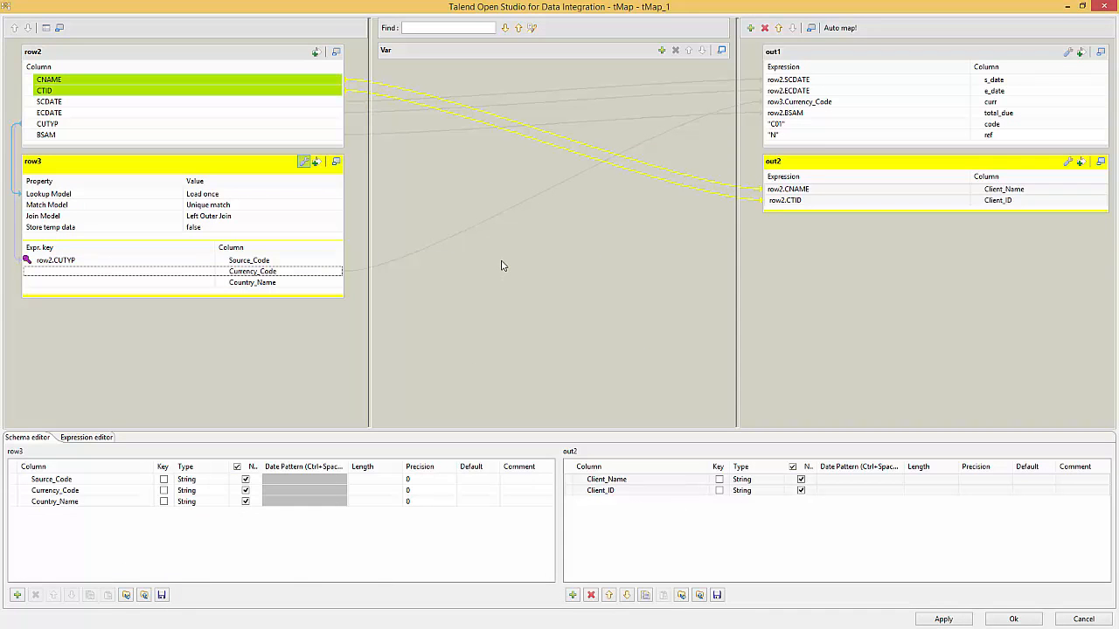
pyautogui.click(1083, 619)
pyautogui.click(68, 200)
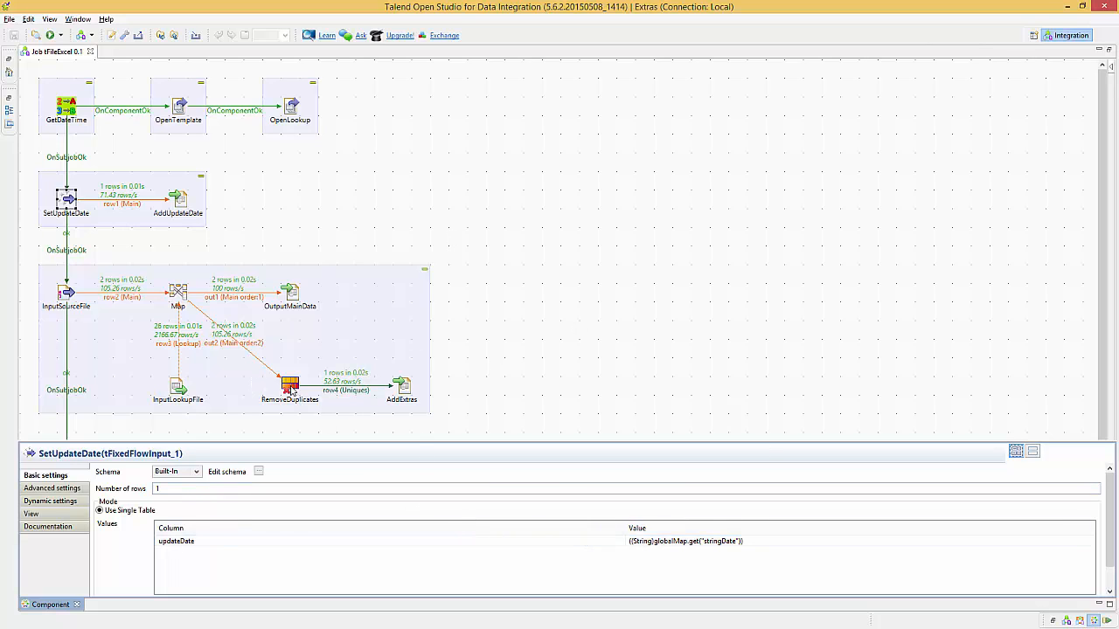
pyautogui.click(602, 320)
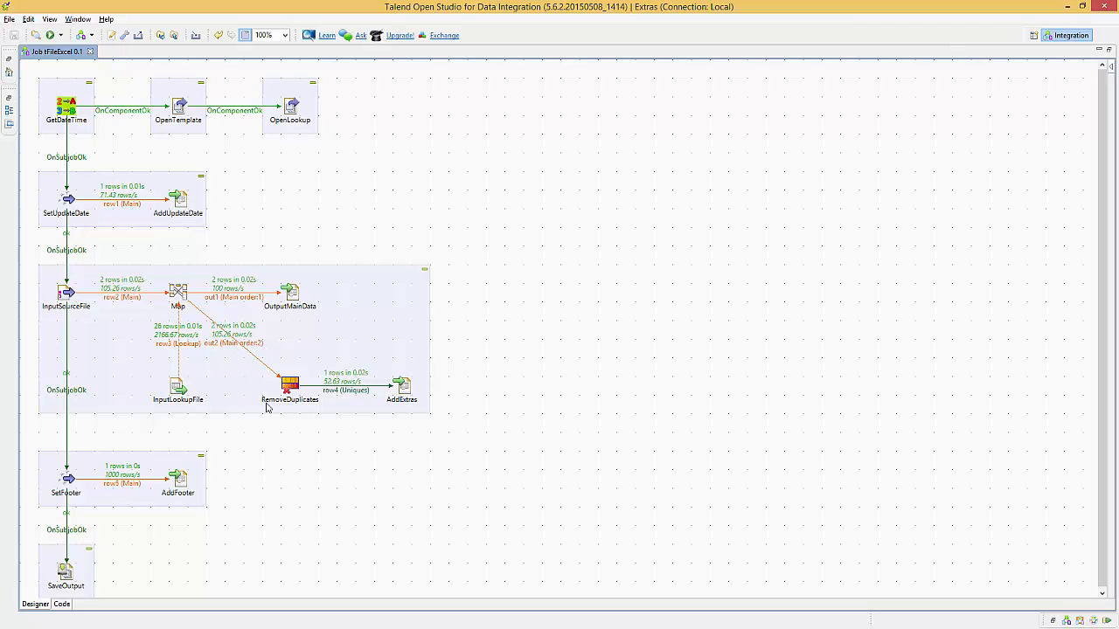
# Check the unique key columns of RemoveDuplicates, and the sheet name, Exchange rows/columns and row start index settings of AddExtras
pyautogui.click(403, 385)
pyautogui.doubleClick(289, 385)
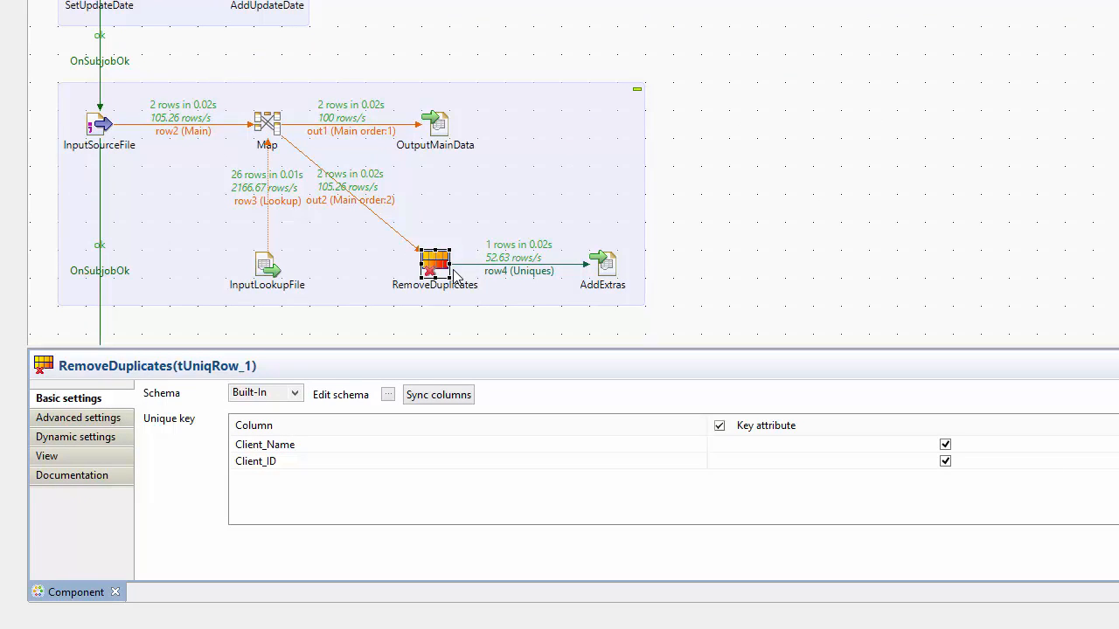
pyautogui.click(612, 265)
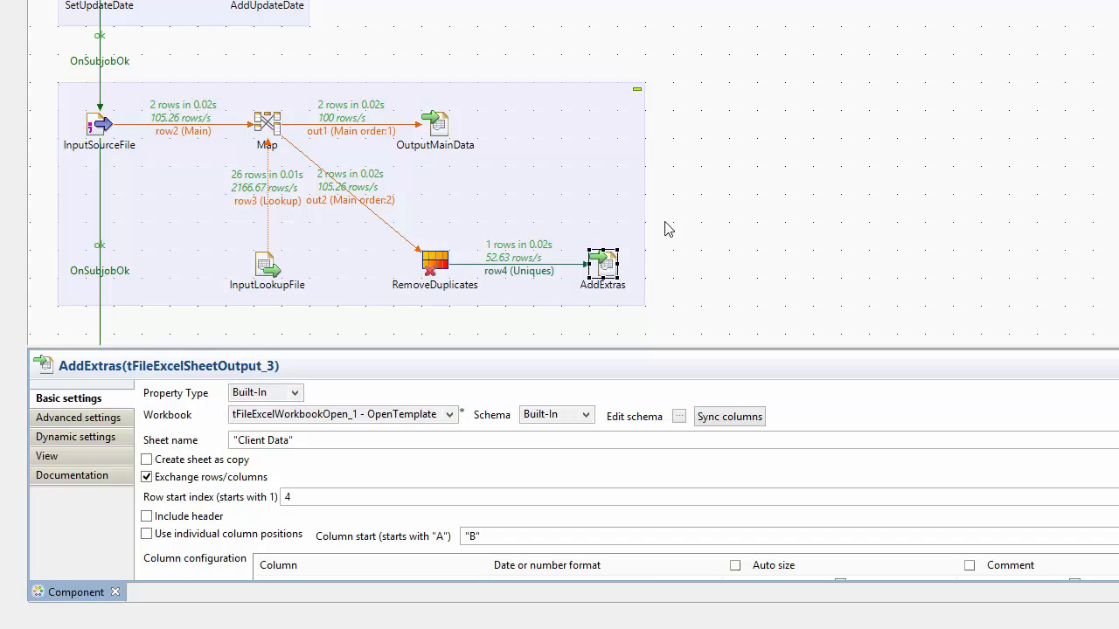
pyautogui.doubleClick(83, 592)
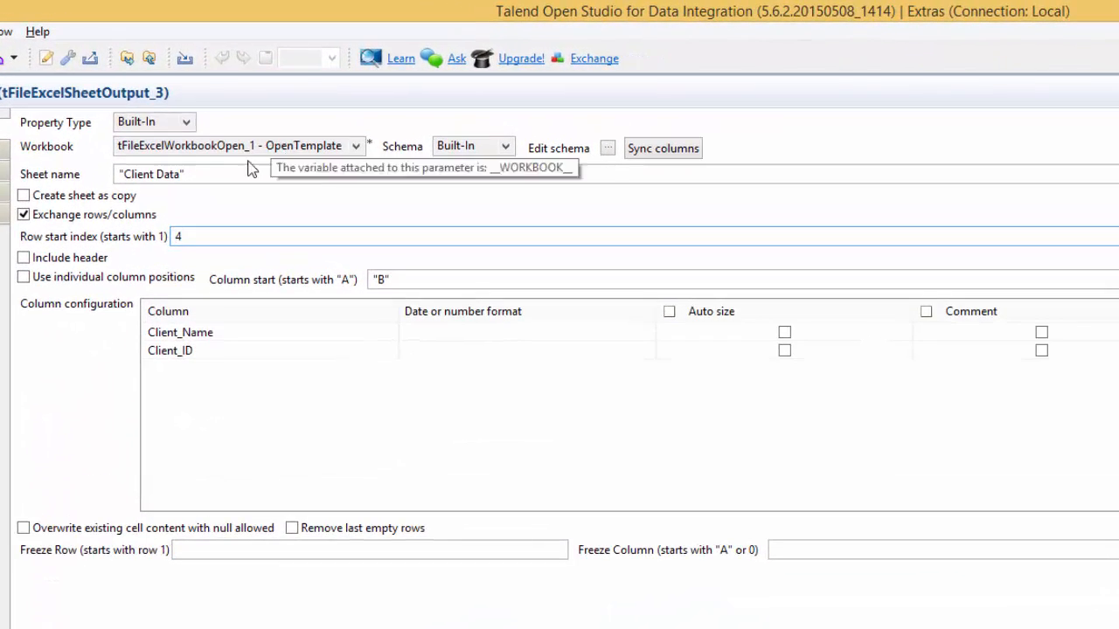
pyautogui.tripleClick(145, 178)
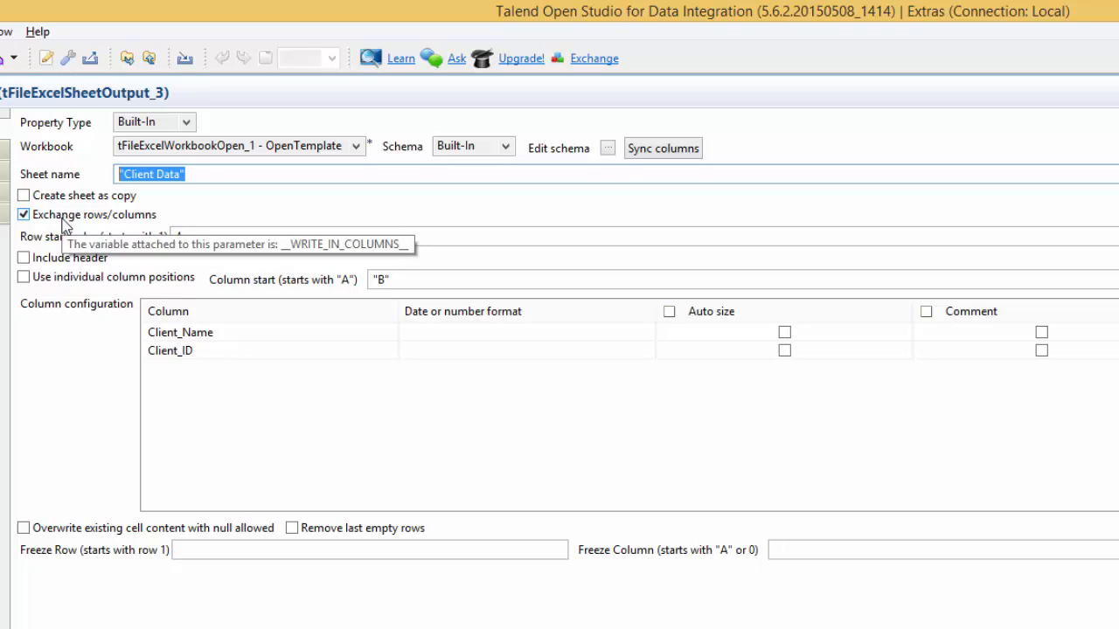
pyautogui.click(31, 230)
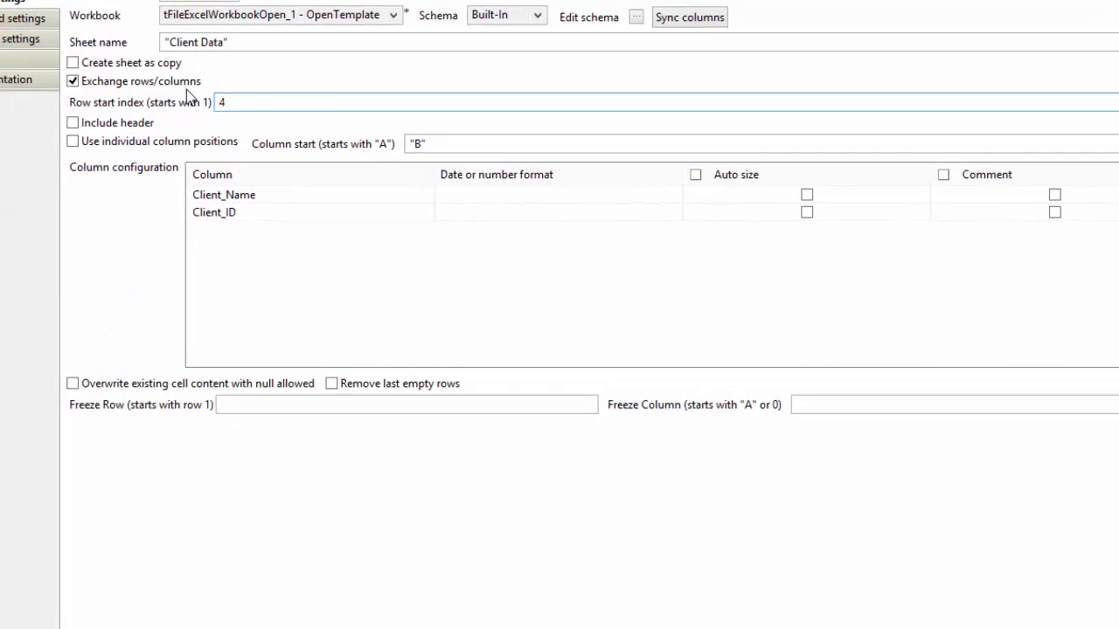
pyautogui.doubleClick(88, 595)
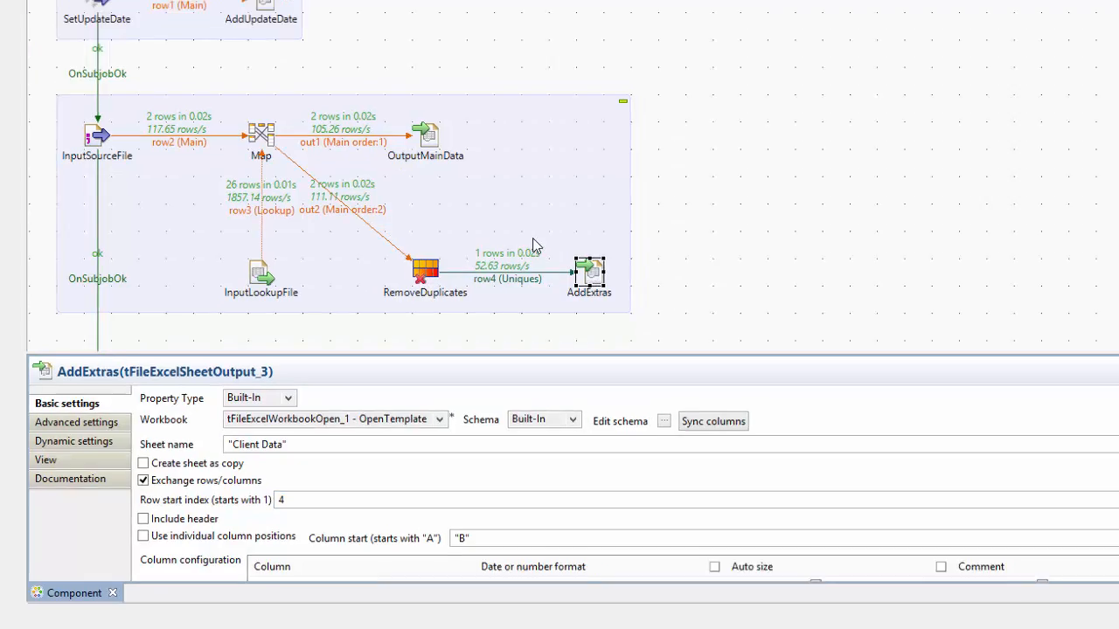
# Compare the AddExtras row/column exchange with cells B4 and C4 in the Amazing looking Workbook, and minimize the workbook
pyautogui.hotkey('alt', 'Tab')
pyautogui.click(666, 252)
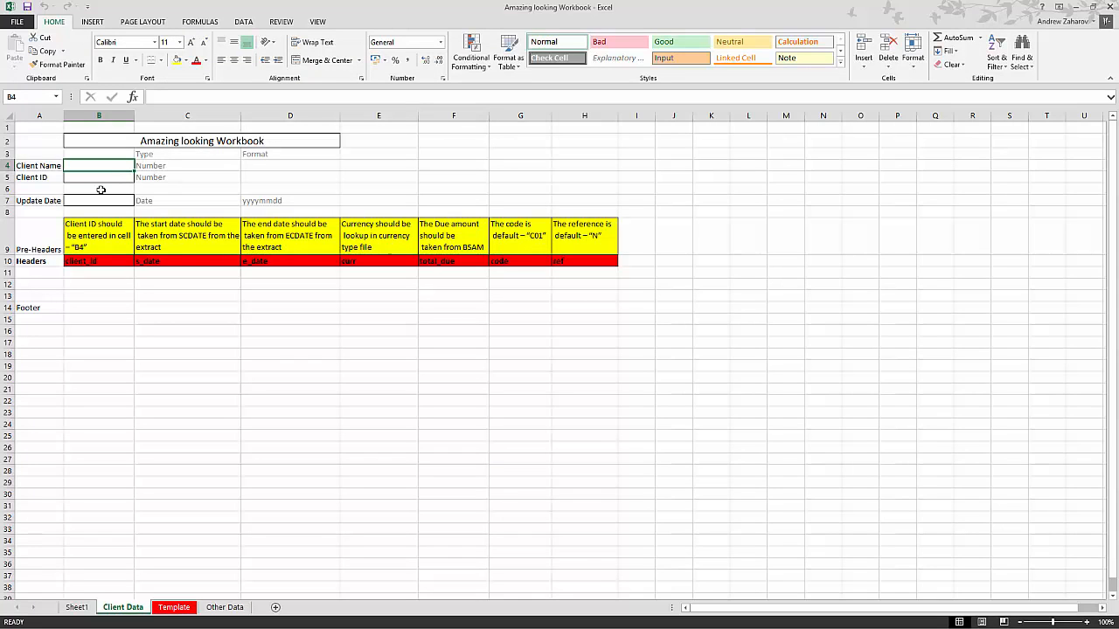
pyautogui.click(188, 164)
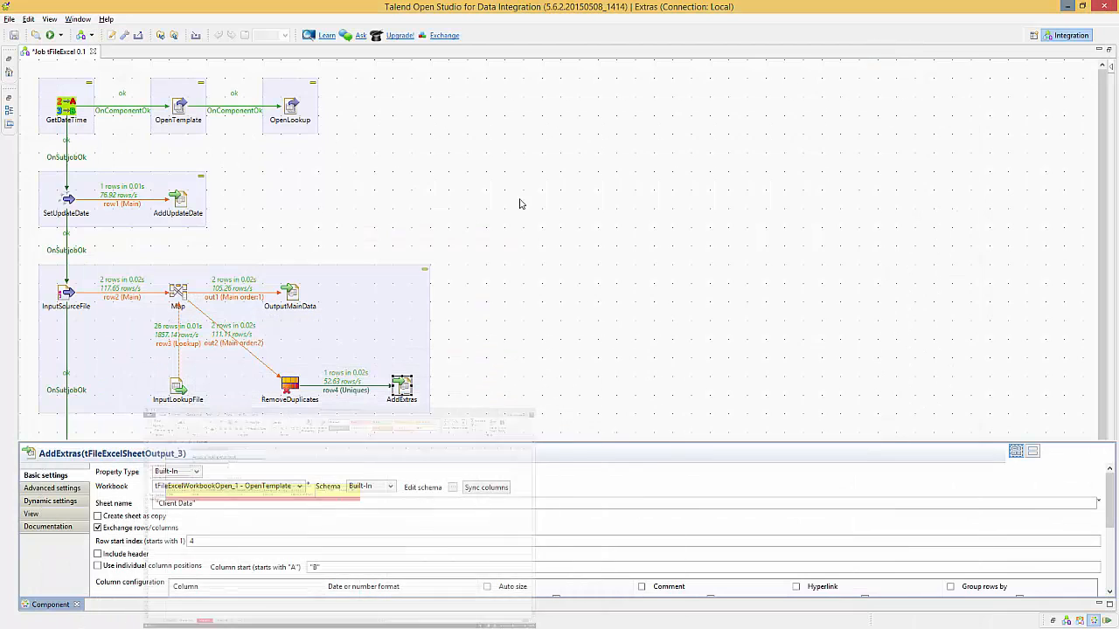
pyautogui.click(1074, 6)
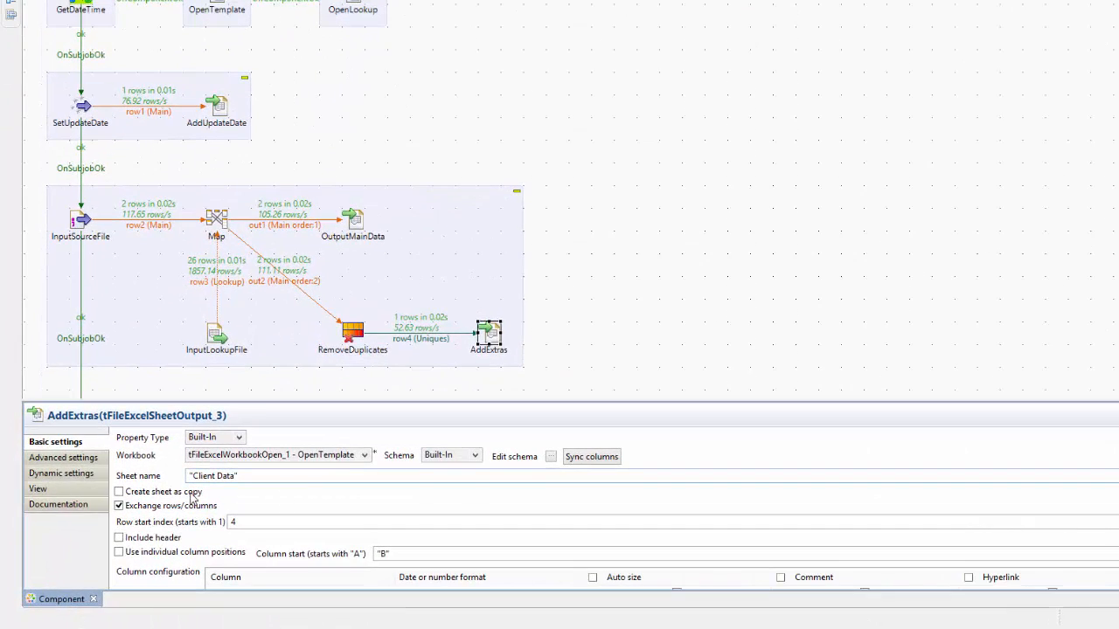
# Compare the AddExtras row and column start settings with the Client Name and Client ID cells B4 and B5, and return to the job design
pyautogui.doubleClick(63, 600)
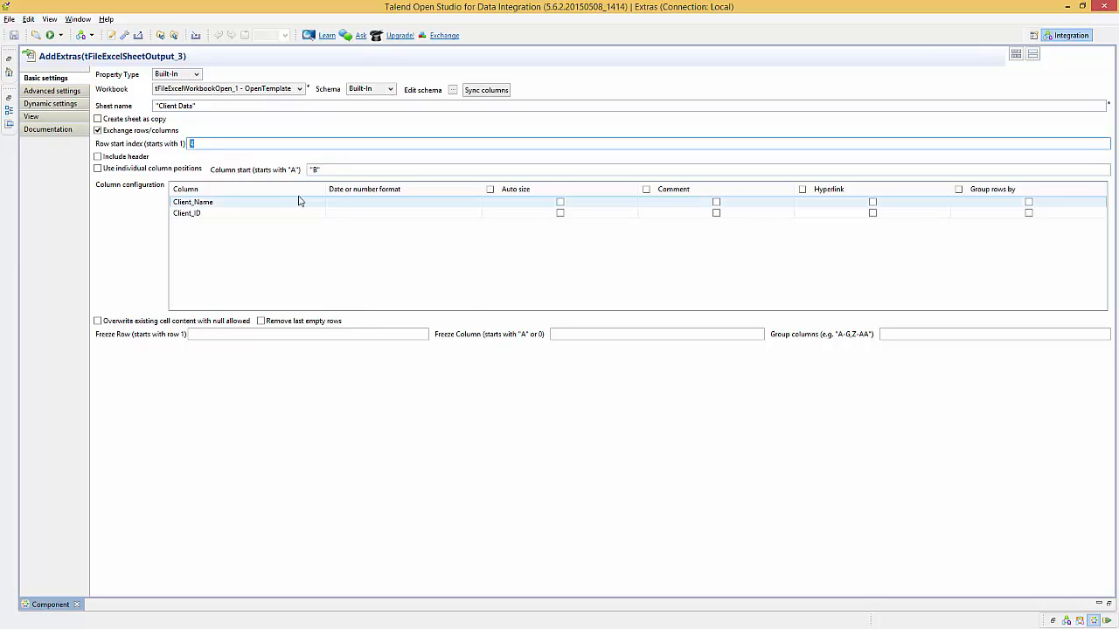
pyautogui.hotkey('alt', 'Tab')
pyautogui.click(495, 320)
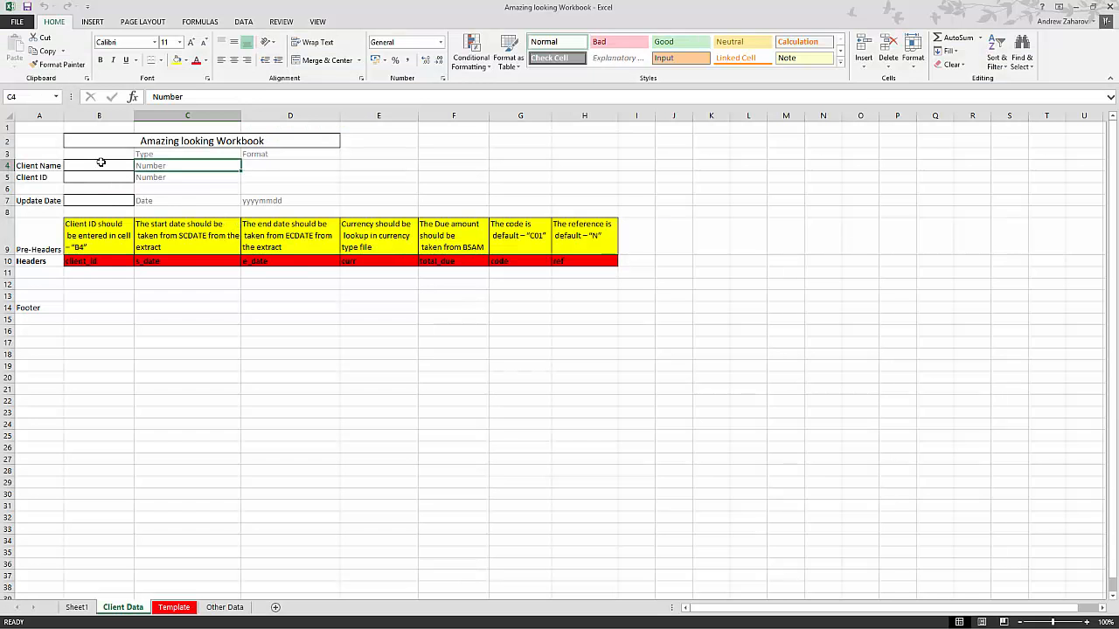
pyautogui.click(99, 164)
pyautogui.click(99, 178)
pyautogui.click(99, 165)
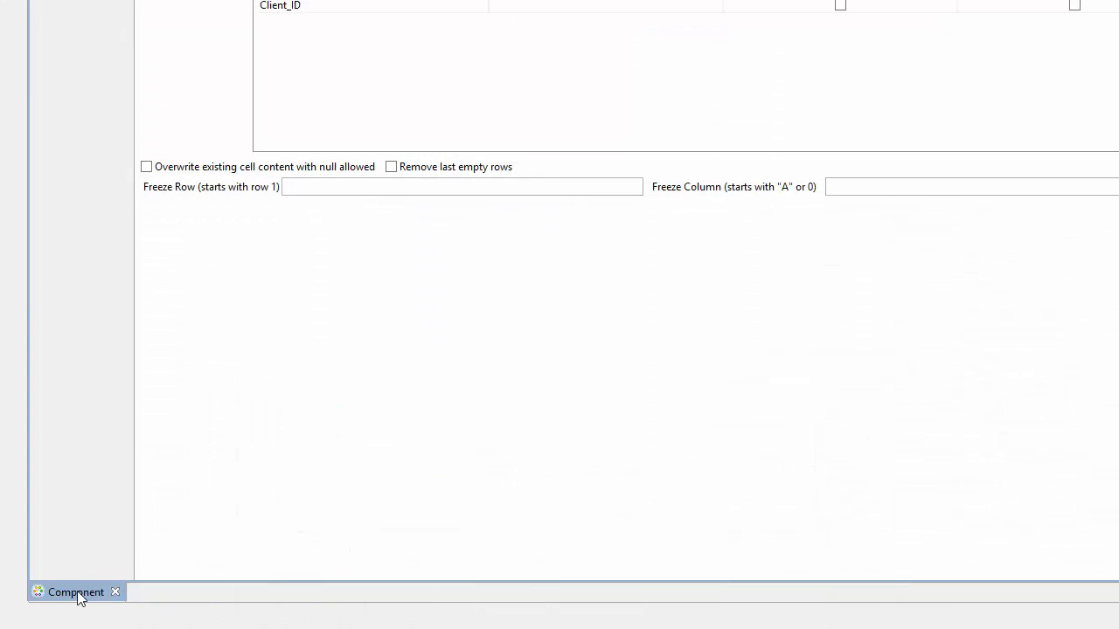
pyautogui.doubleClick(68, 595)
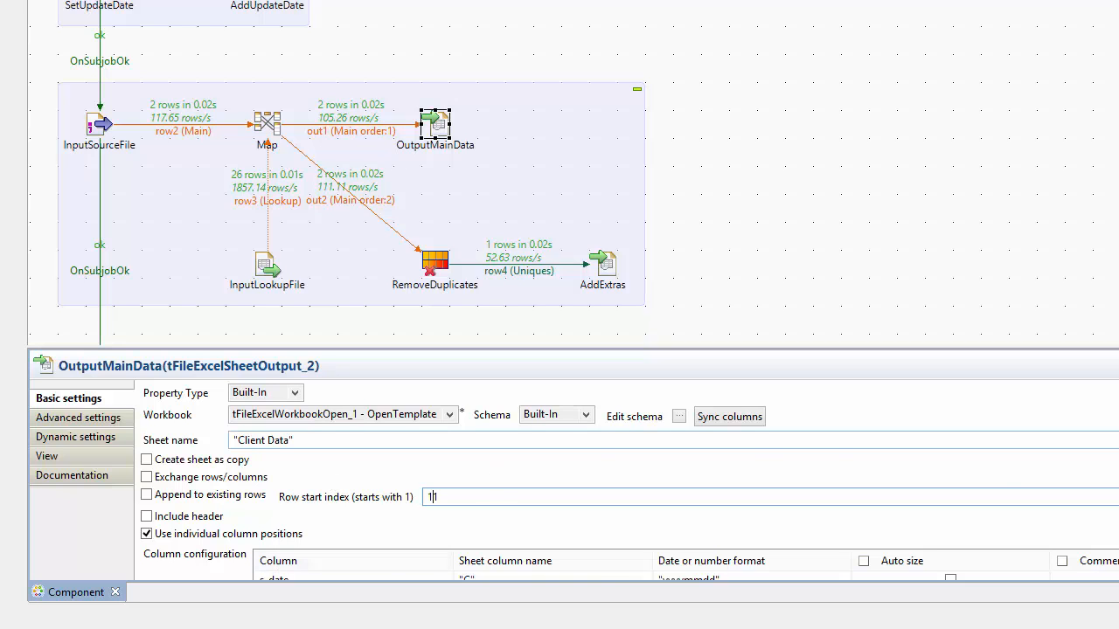
# Examine the enlarged OutputMainData settings and match the row start index to row 11 of the Client Data sheet
pyautogui.doubleClick(84, 597)
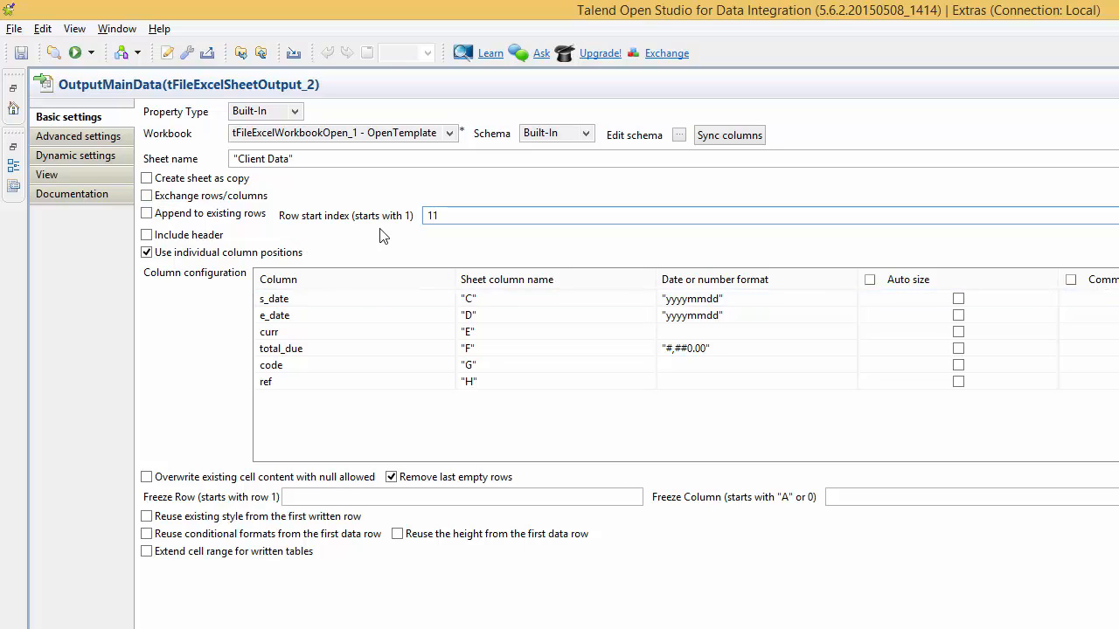
pyautogui.hotkey('alt', 'Tab')
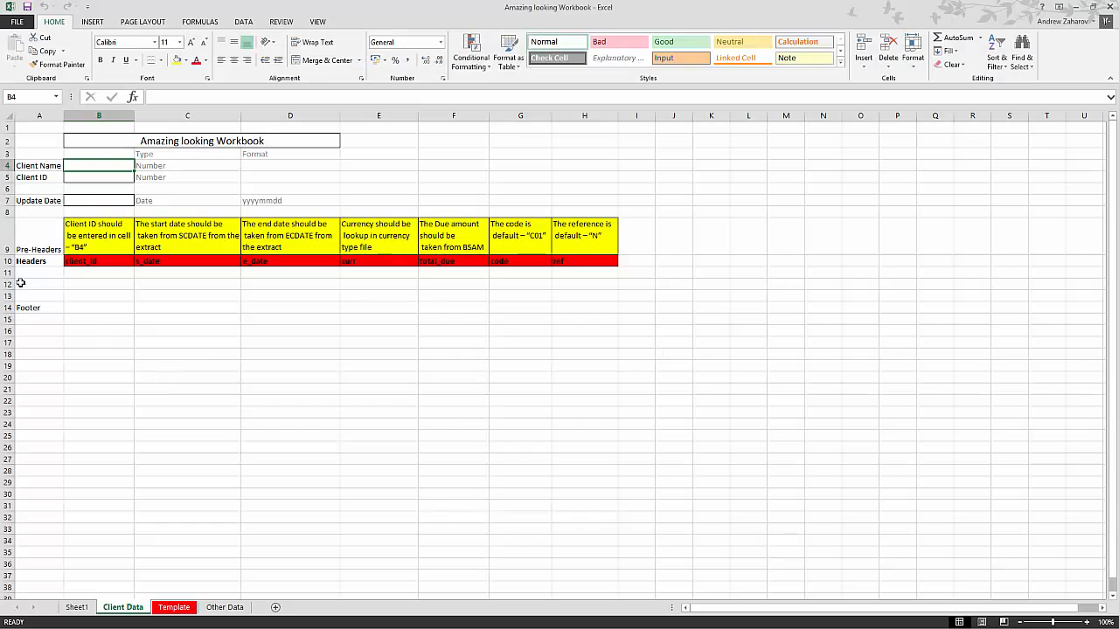
pyautogui.click(7, 272)
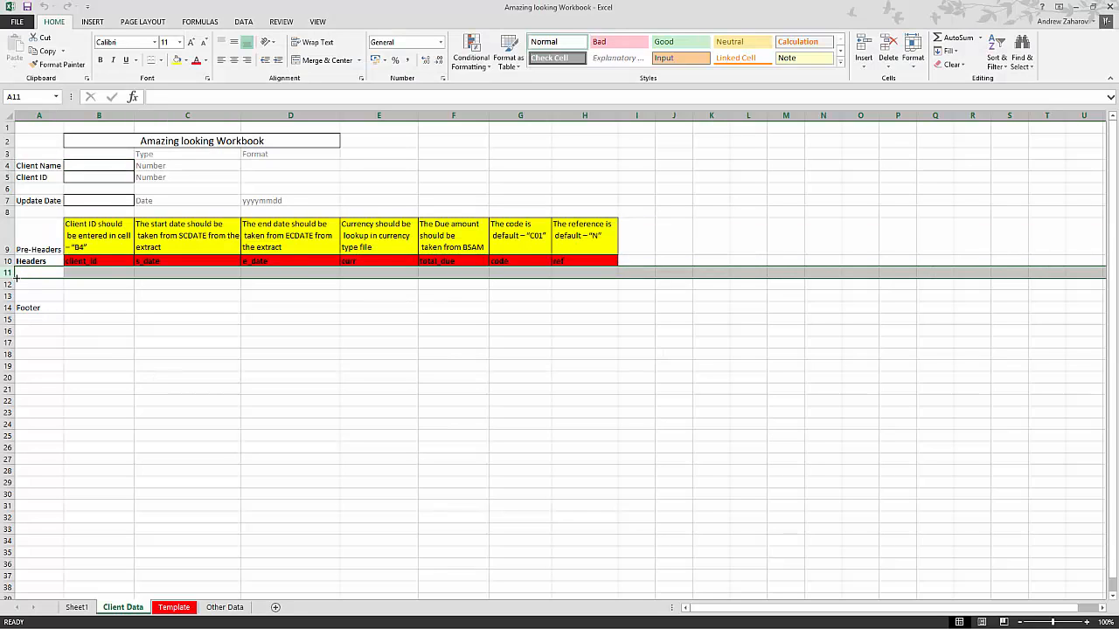
pyautogui.hotkey('alt', 'Tab')
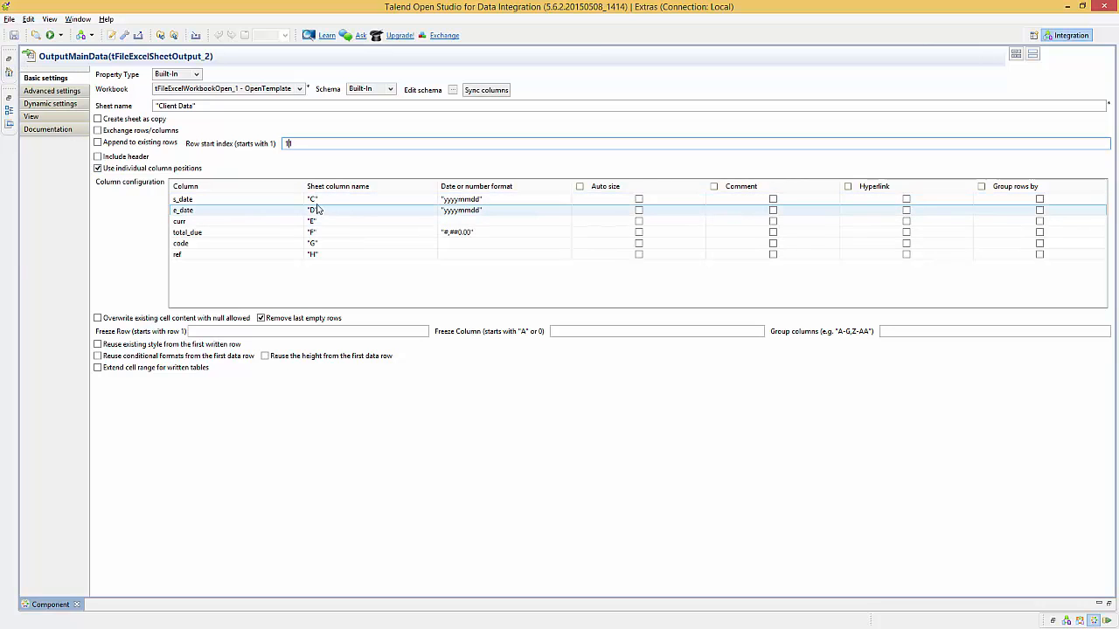
# Compare the OutputMainData sheet column names for s_date and e_date with columns C and D below the headers in the Client Data sheet
pyautogui.hotkey('alt', 'Tab')
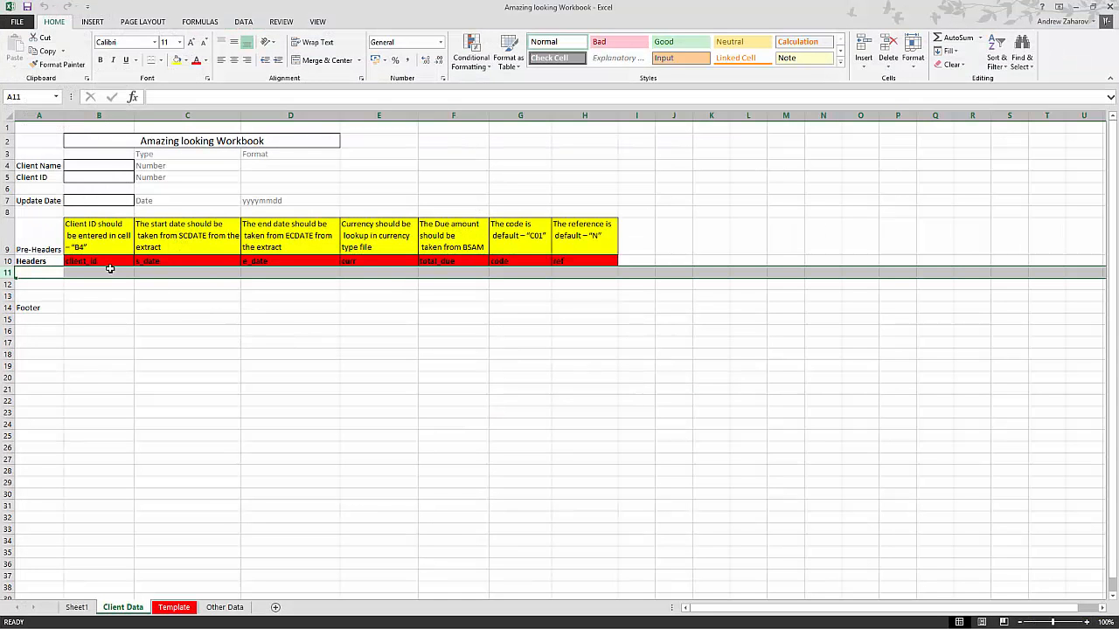
pyautogui.hotkey('alt', 'Tab')
pyautogui.hotkey('alt', 'Tab')
pyautogui.click(152, 275)
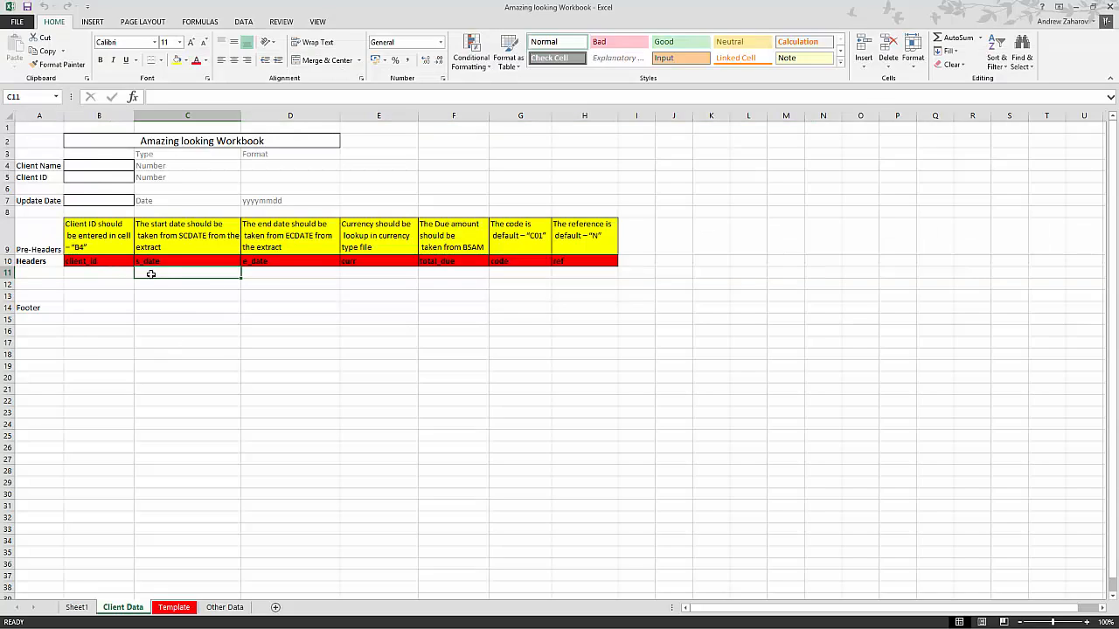
pyautogui.hotkey('alt', 'Tab')
pyautogui.hotkey('alt', 'Tab')
pyautogui.click(269, 279)
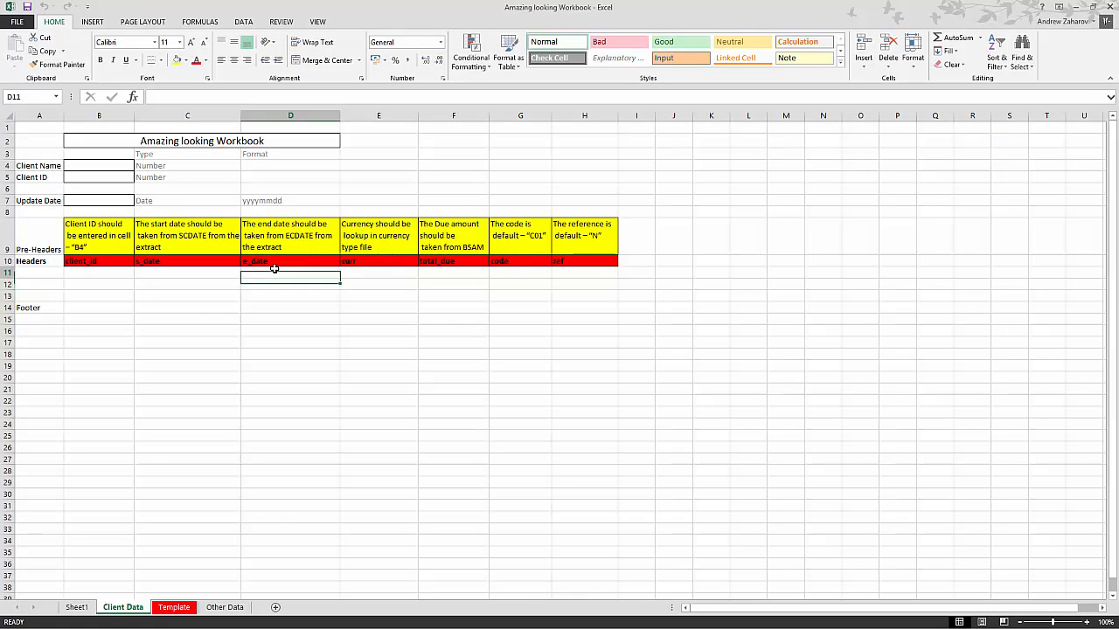
pyautogui.hotkey('alt', 'Tab')
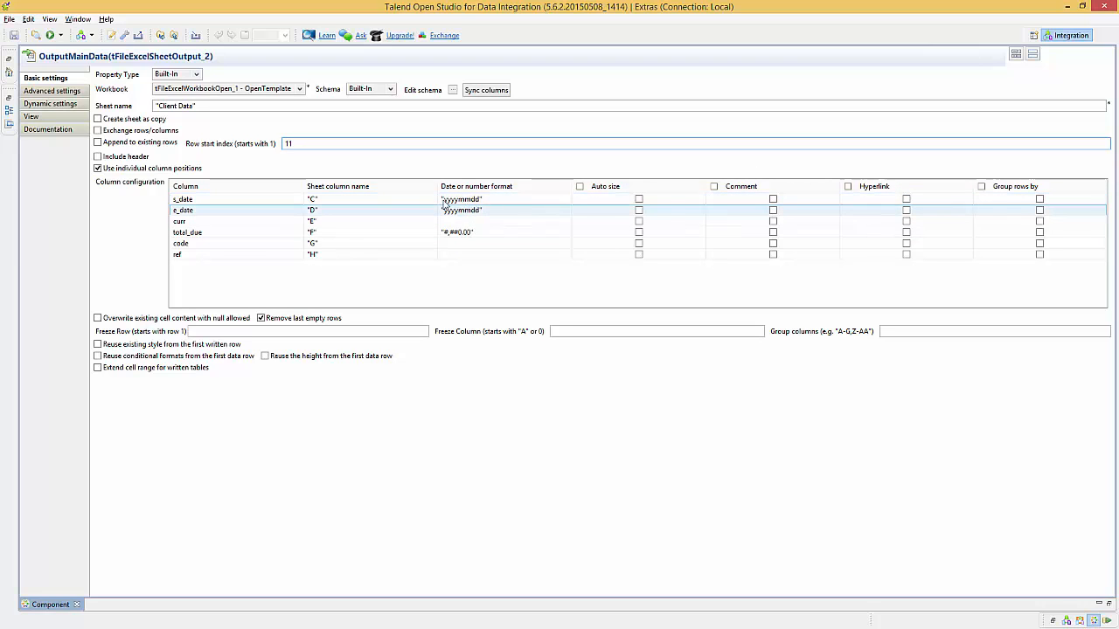
# Review the date or number formats of s_date, e_date, curr and total_due in the OutputMainData column configuration
pyautogui.click(498, 199)
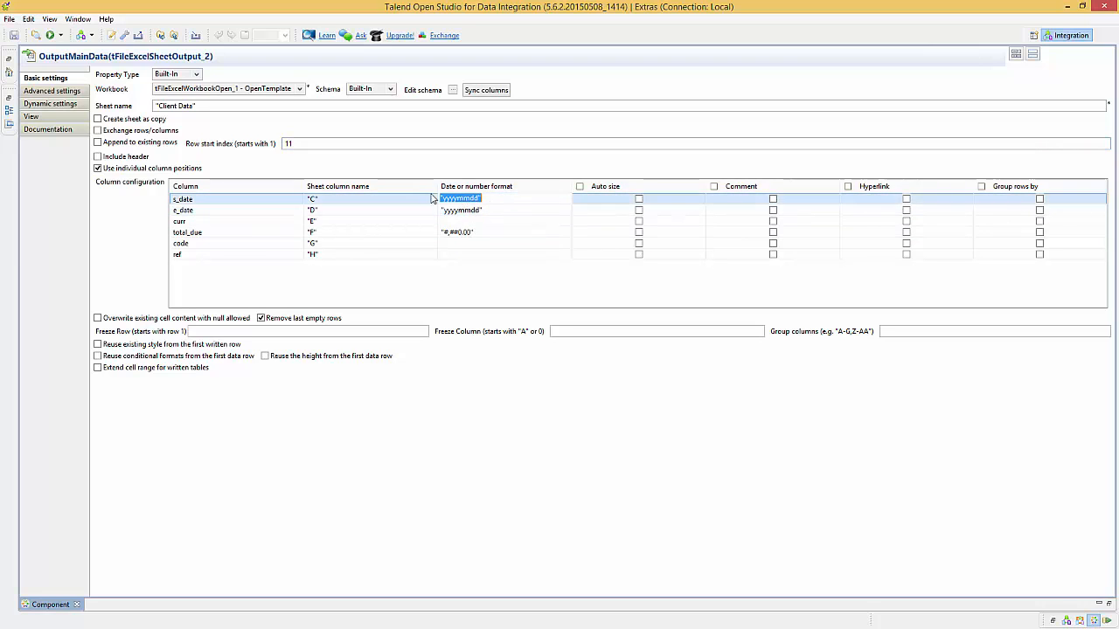
pyautogui.click(506, 211)
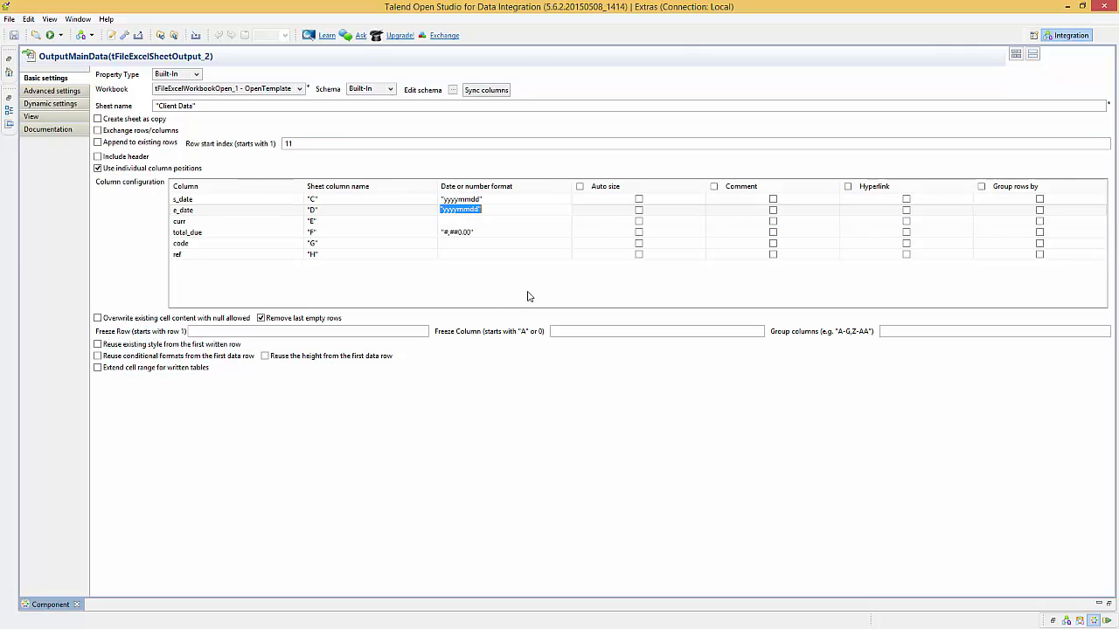
pyautogui.click(491, 233)
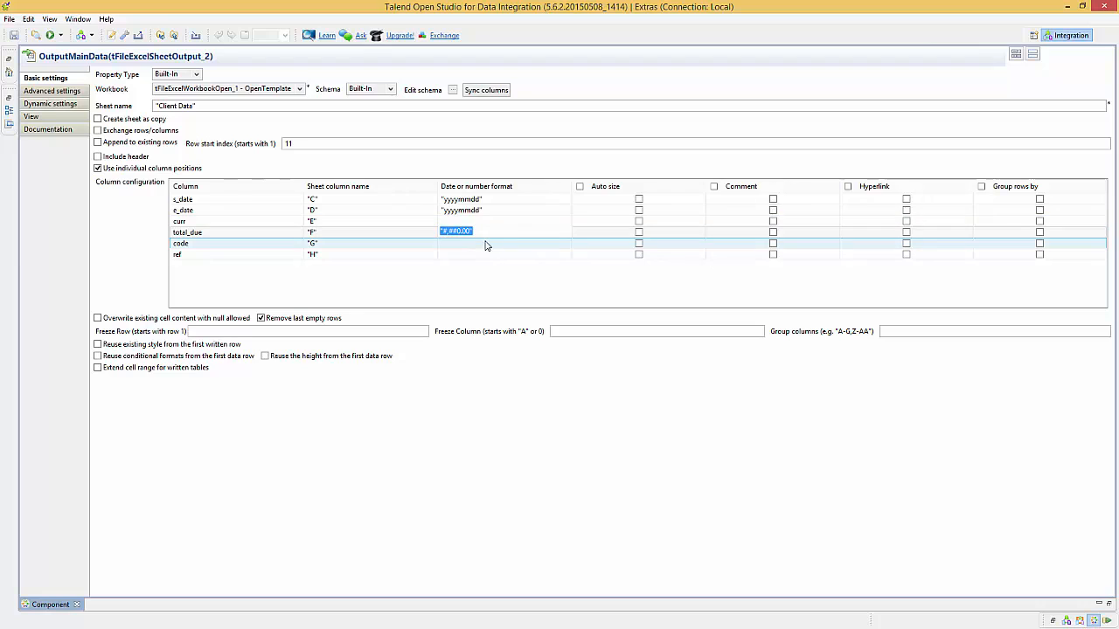
pyautogui.click(499, 222)
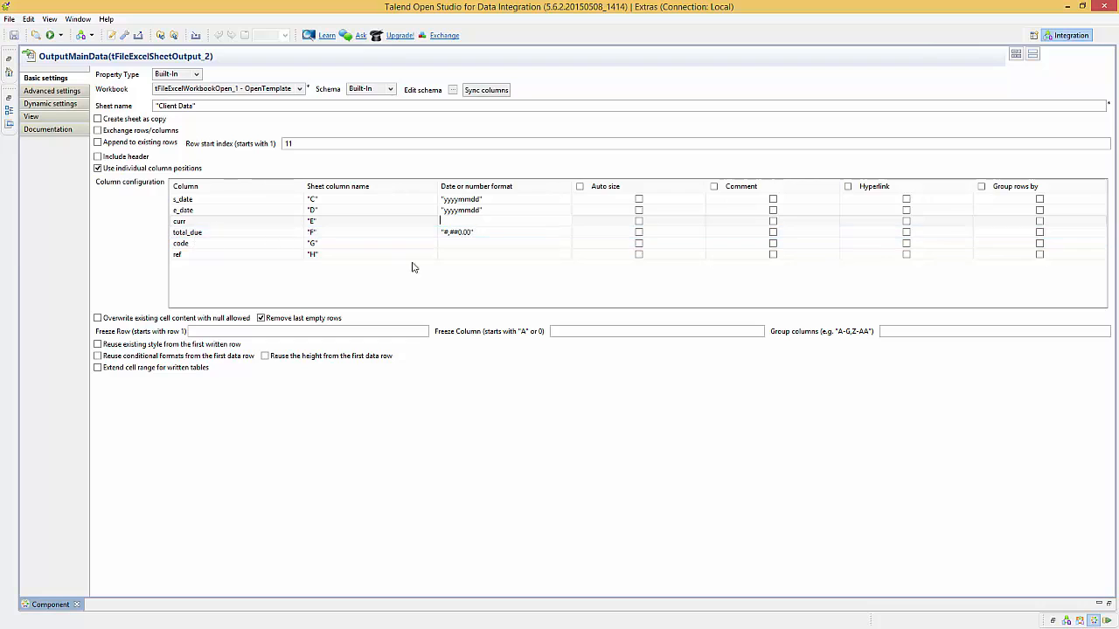
pyautogui.click(485, 232)
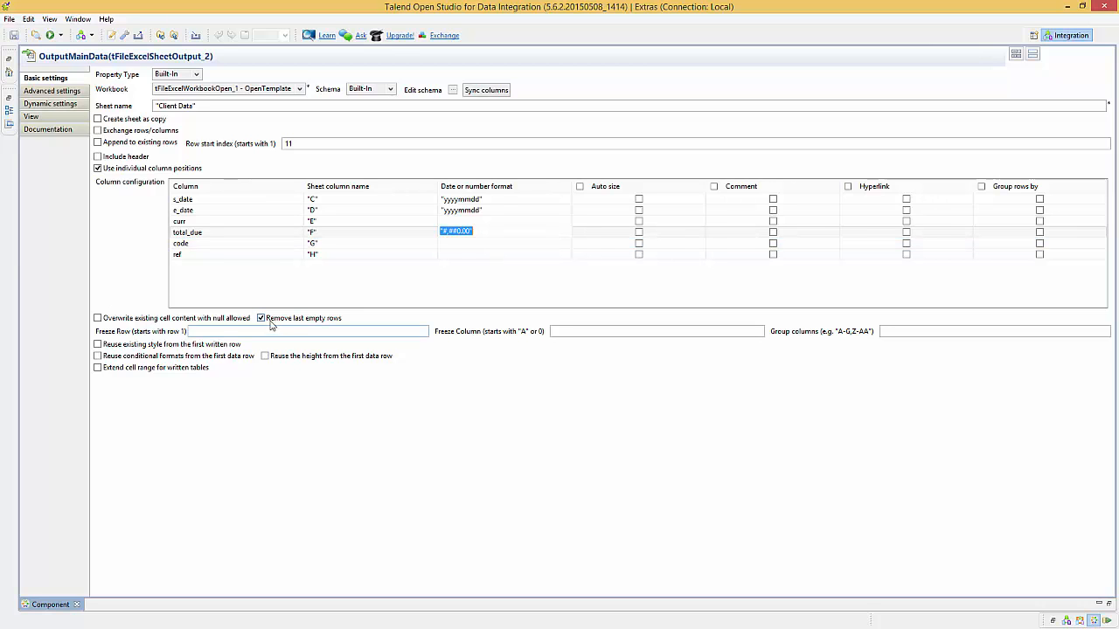
# Examine rows 11 to 13 above the Footer in the Client Data sheet against the Remove last empty rows option of OutputMainData
pyautogui.hotkey('alt', 'Tab')
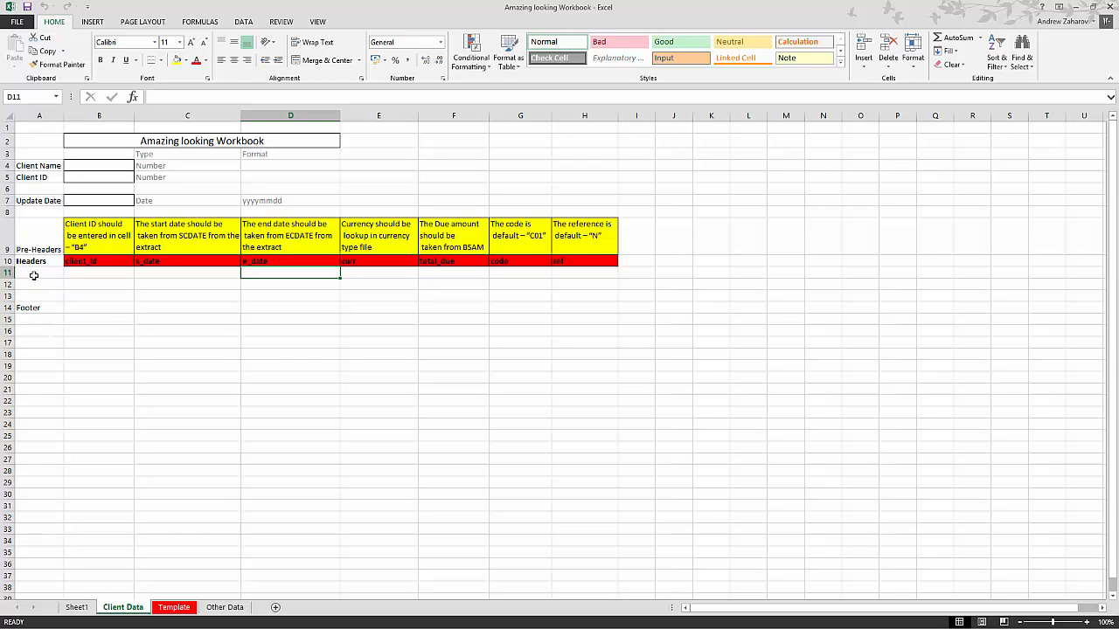
pyautogui.moveTo(32, 272); pyautogui.dragTo(602, 289)
pyautogui.moveTo(23, 295); pyautogui.dragTo(590, 299)
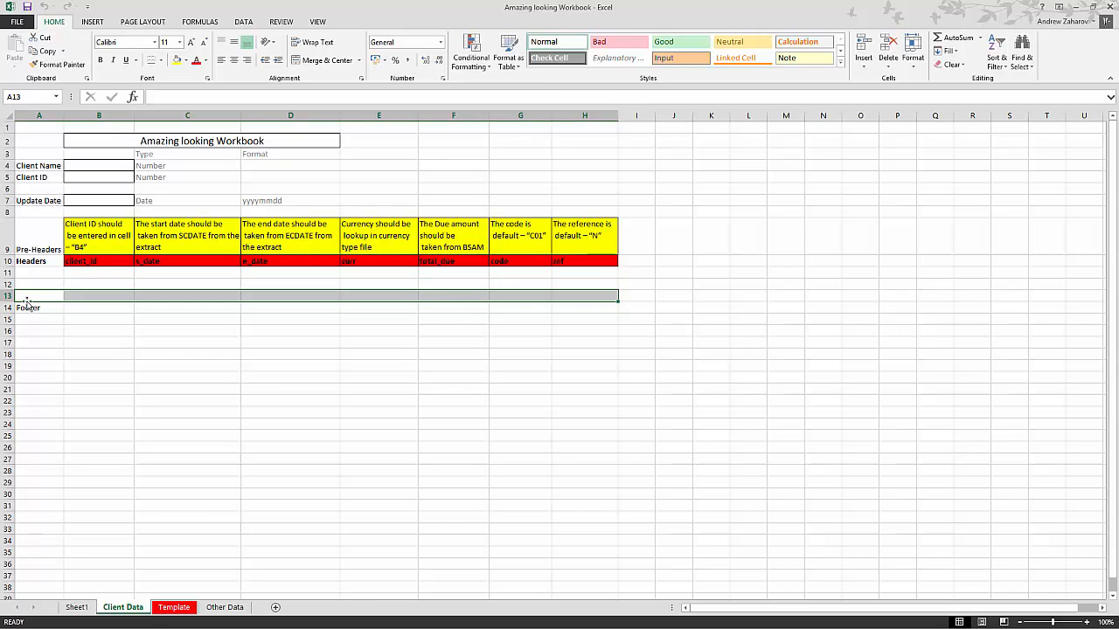
pyautogui.click(1075, 7)
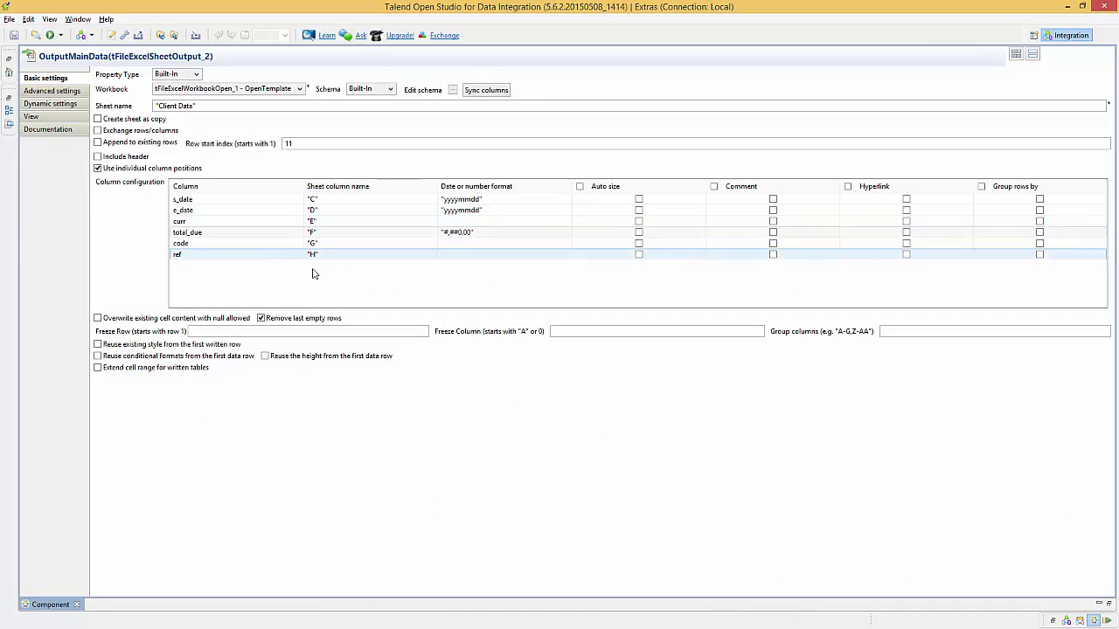
pyautogui.hotkey('alt', 'Tab')
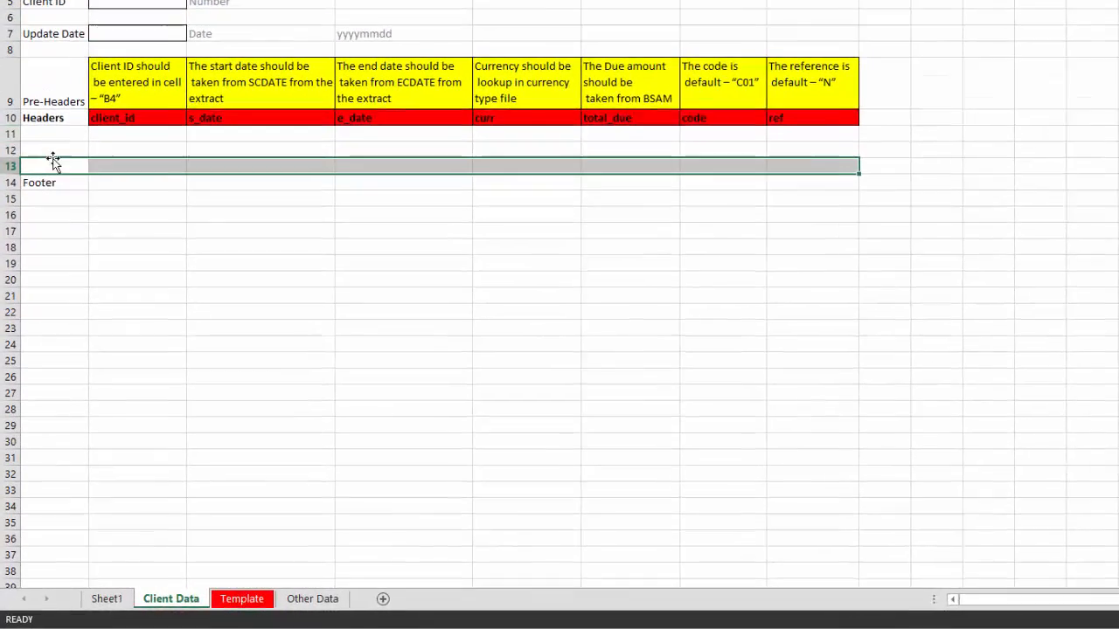
pyautogui.moveTo(38, 273); pyautogui.dragTo(289, 296)
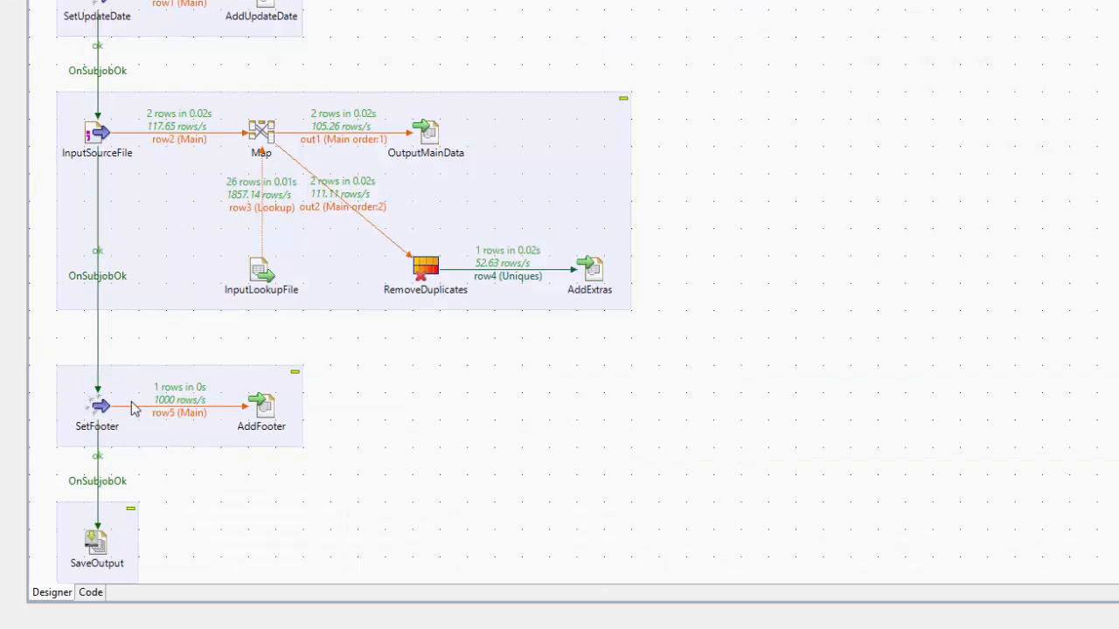
# Review the SetFooter and AddFooter components and the Workbook and Filename settings of SaveOutput
pyautogui.click(97, 406)
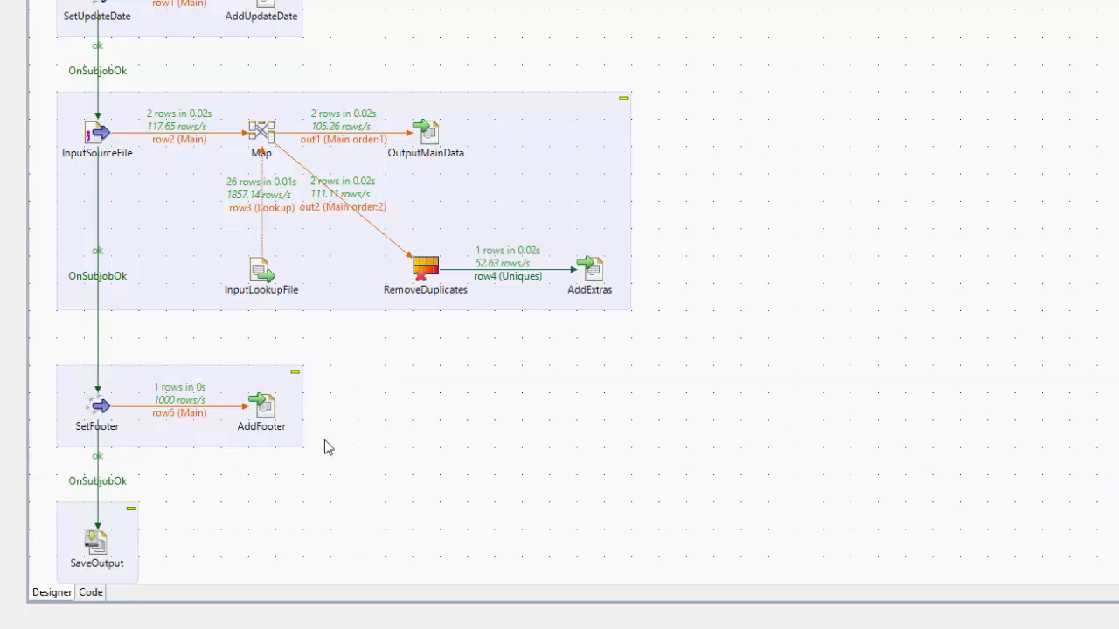
pyautogui.doubleClick(272, 410)
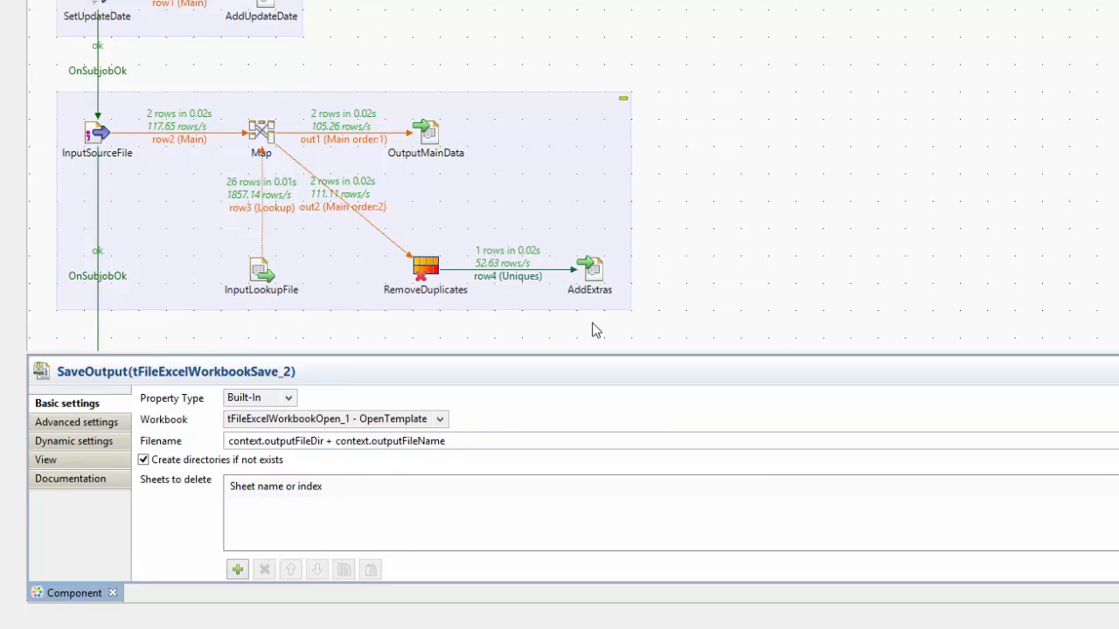
pyautogui.click(441, 420)
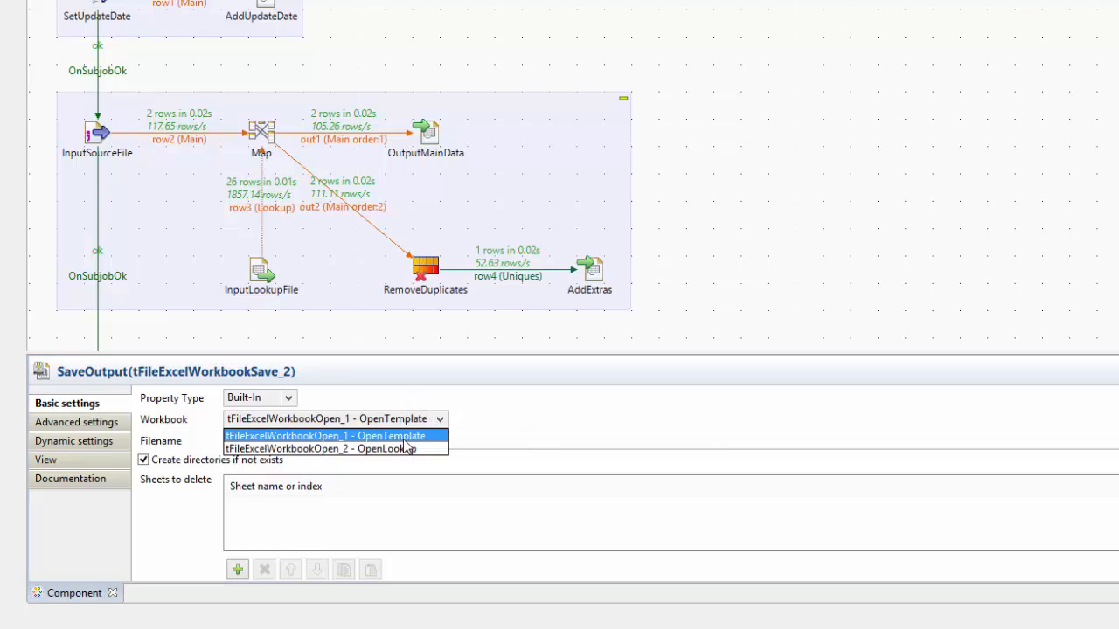
pyautogui.click(512, 416)
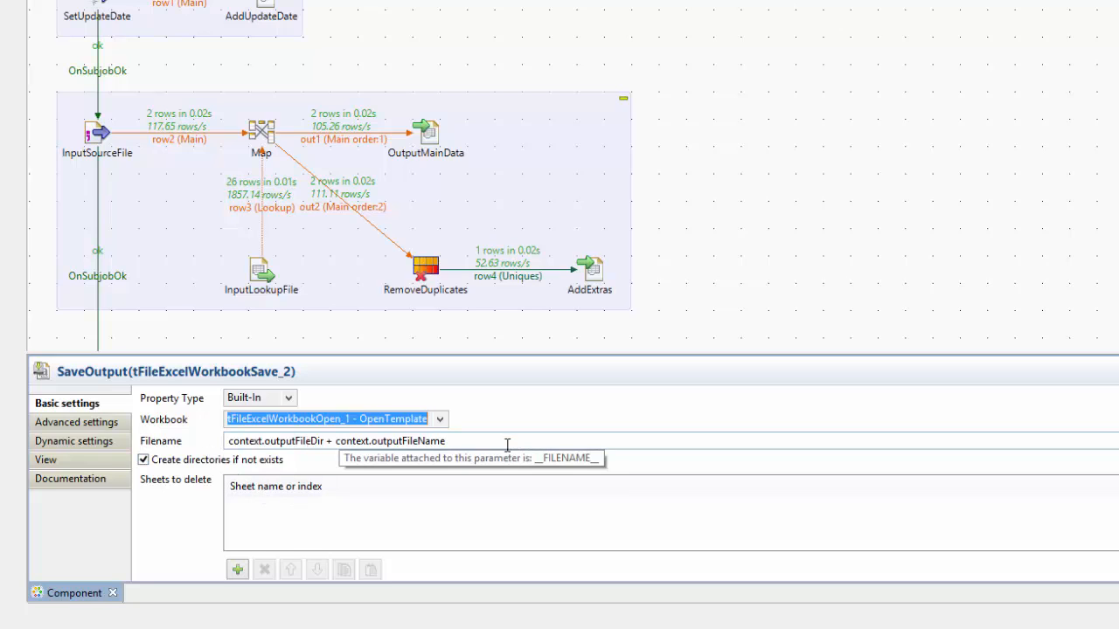
pyautogui.click(389, 445)
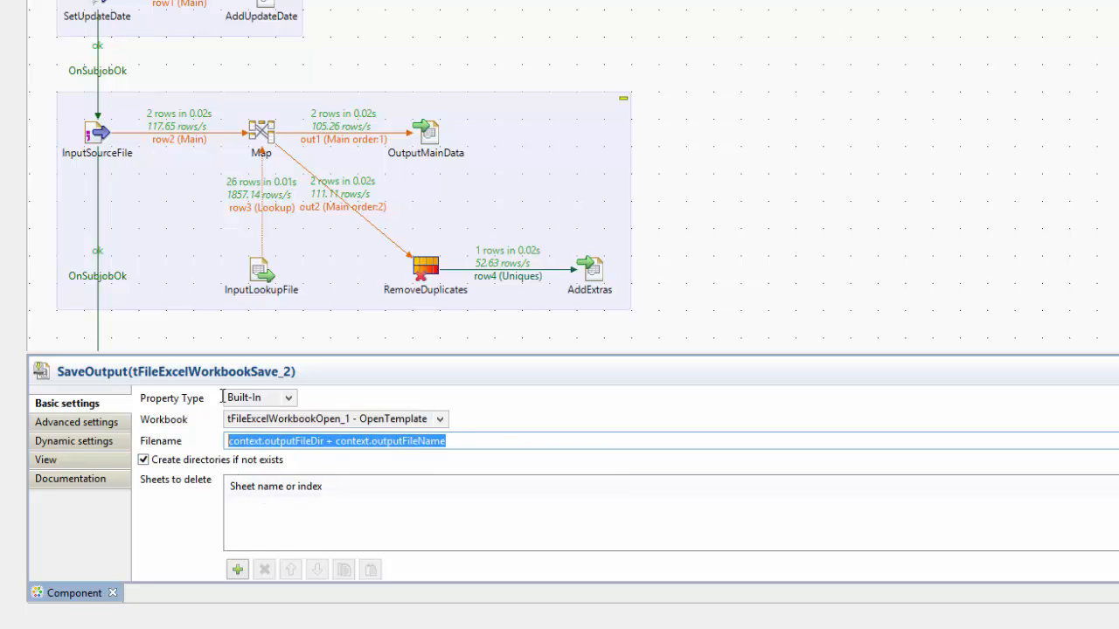
pyautogui.click(278, 442)
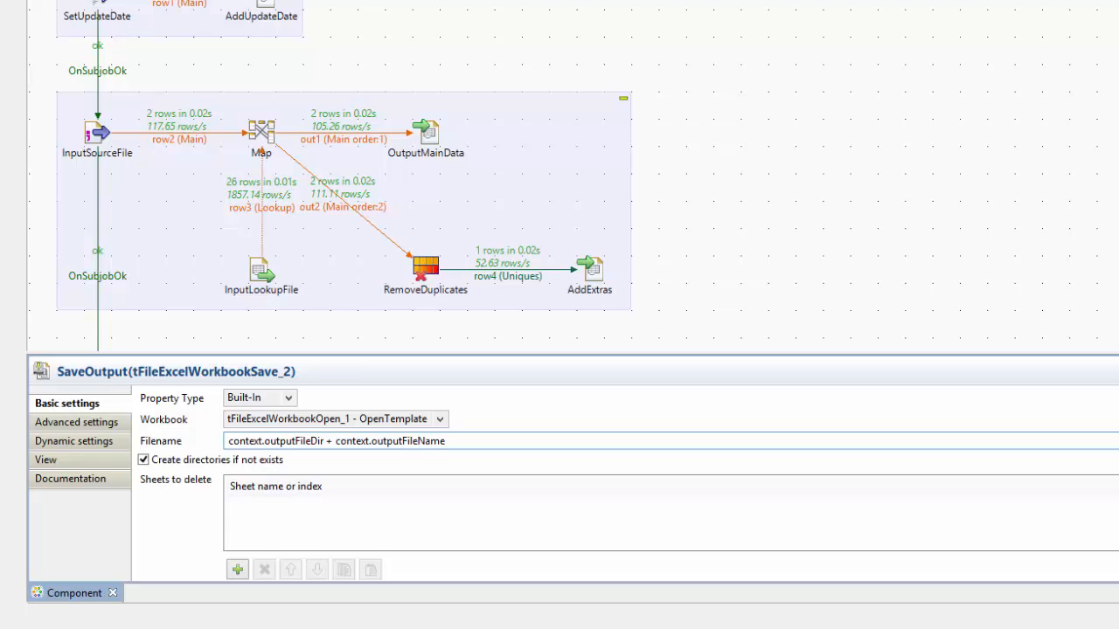
pyautogui.scroll(-1, 628, 482)
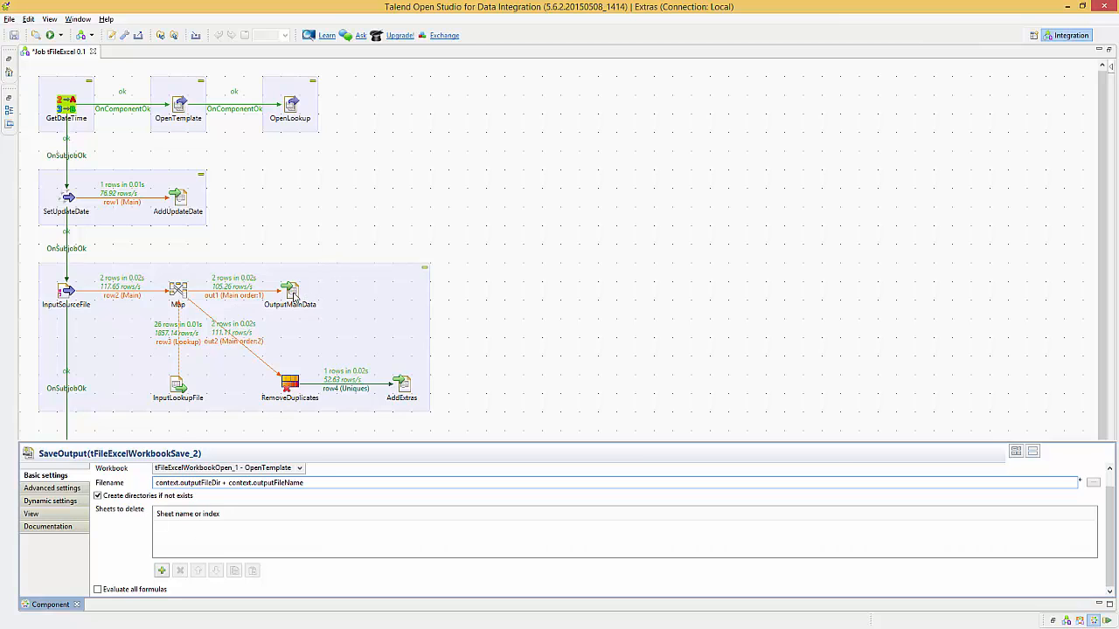
pyautogui.click(291, 293)
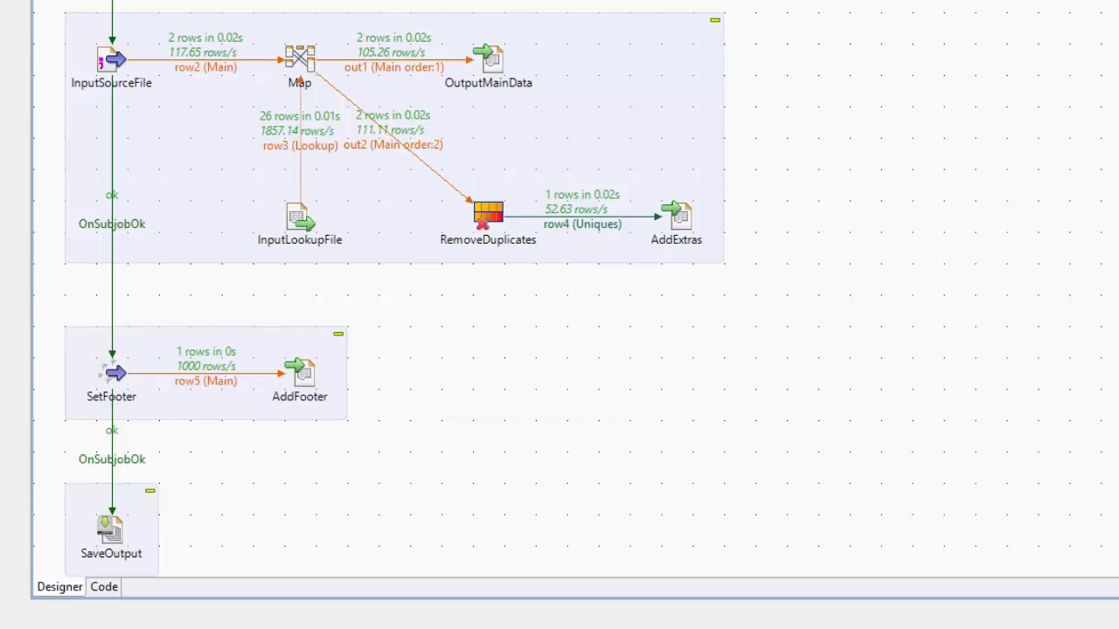
# Run the tFileExcel job with the Default context parameters and tFileExcel_out.xlsx as the output file name
pyautogui.press('F6')
pyautogui.hotkey('alt', 'Tab')
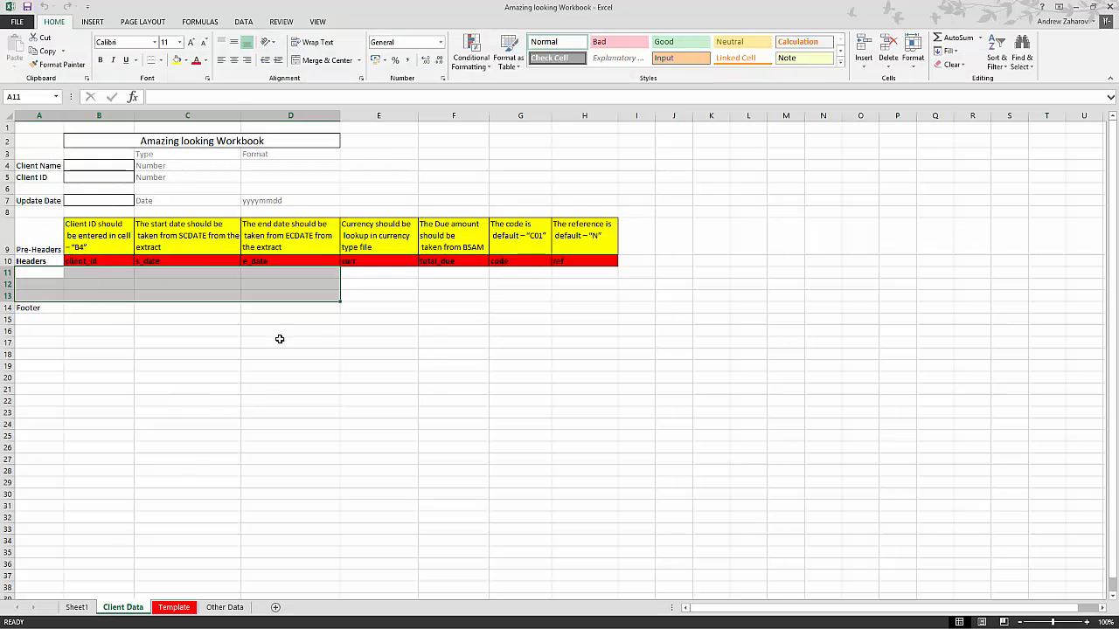
pyautogui.click(279, 339)
pyautogui.hotkey('alt', 'Tab')
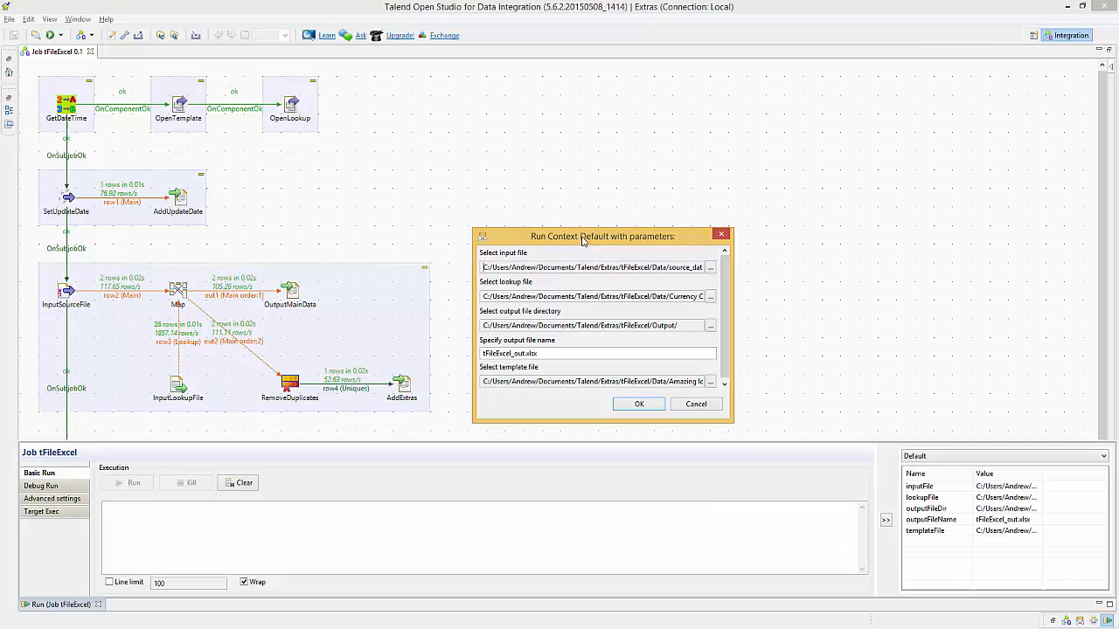
pyautogui.click(652, 409)
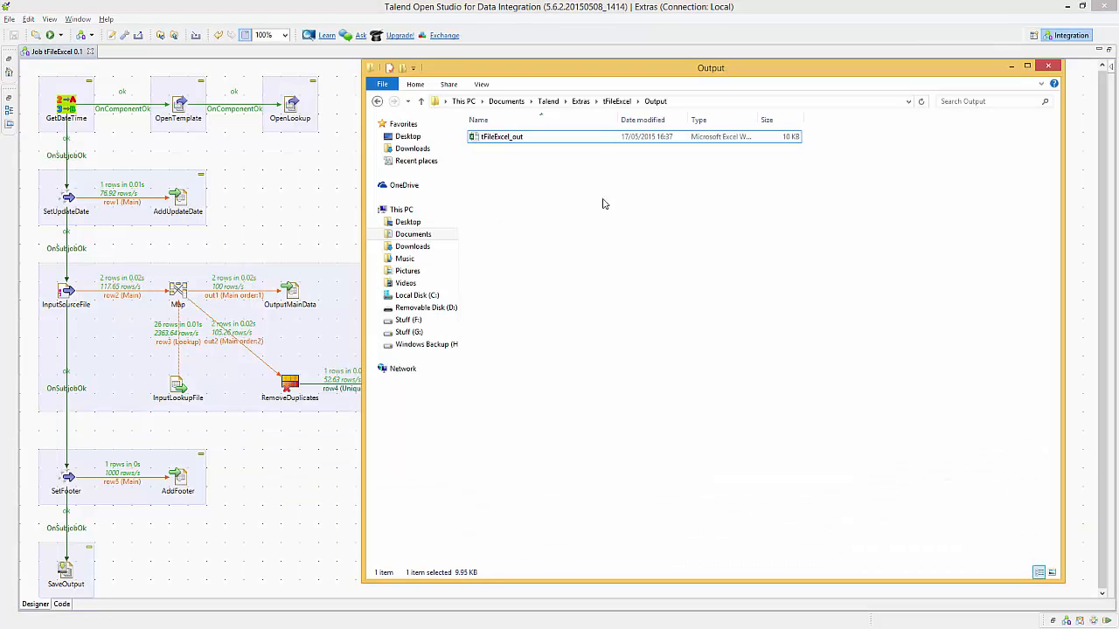
# Open the tFileExcel_out workbook from the Output folder and look over its Client Data sheet
pyautogui.doubleClick(495, 140)
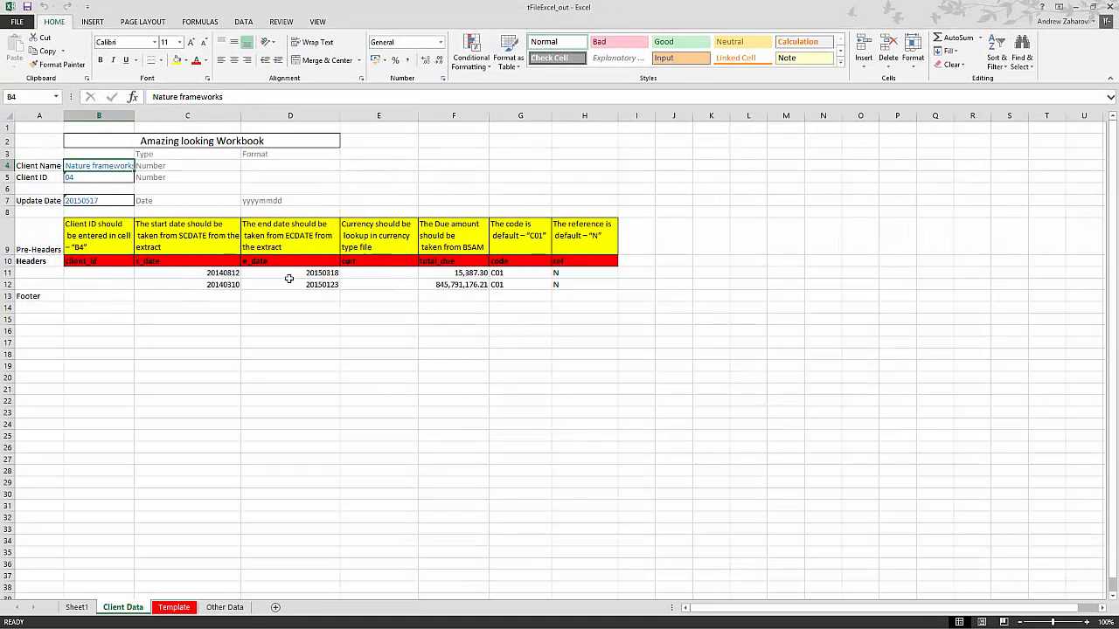
pyautogui.click(253, 389)
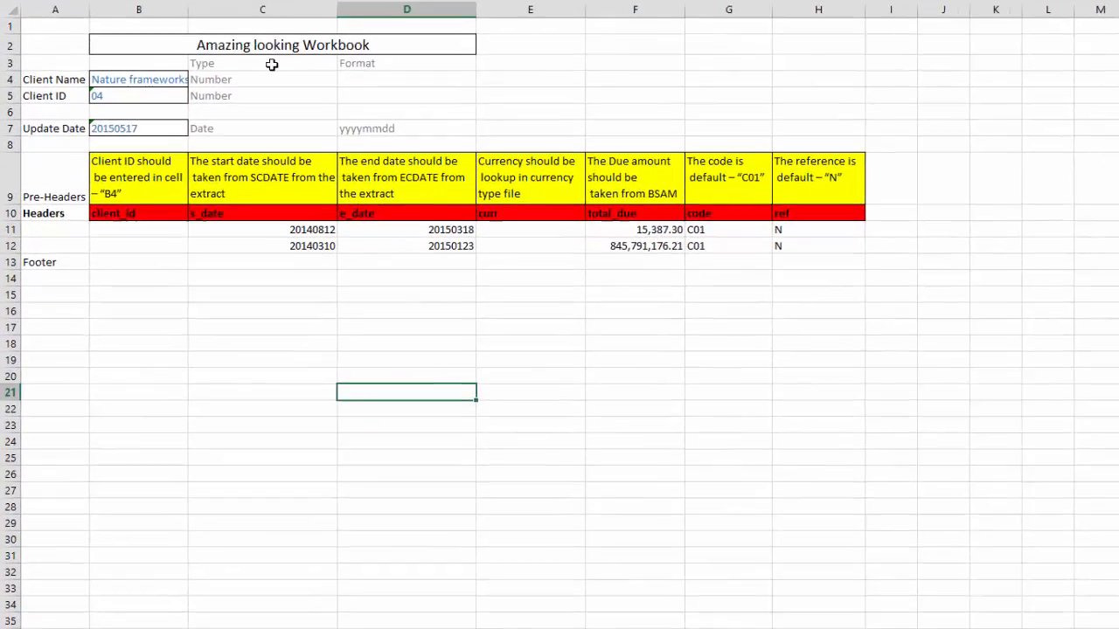
pyautogui.click(237, 174)
pyautogui.click(306, 162)
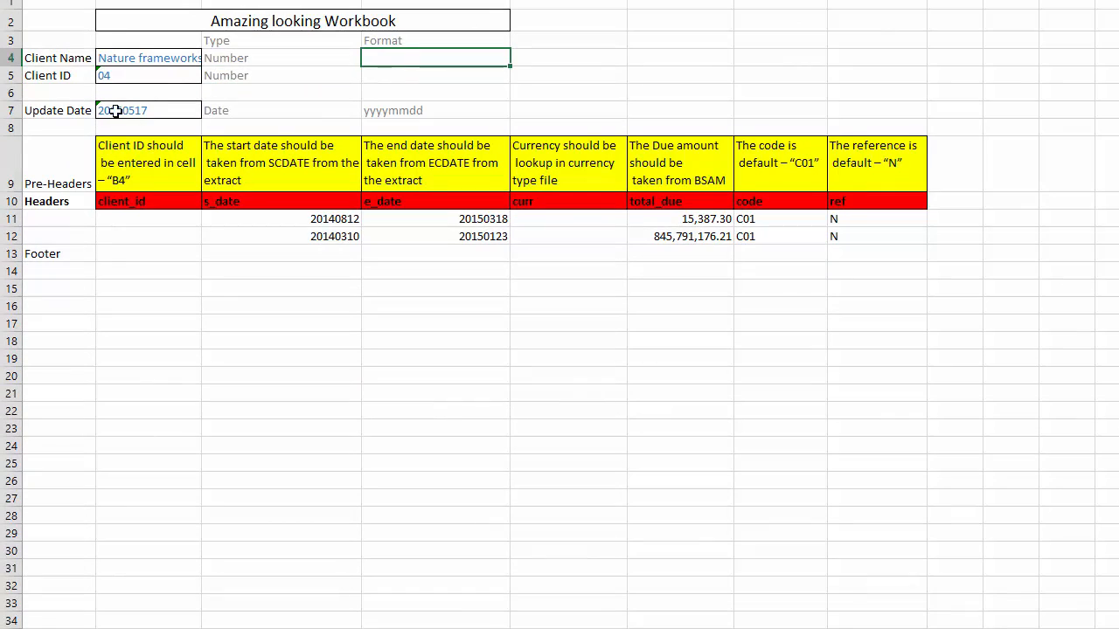
pyautogui.click(241, 58)
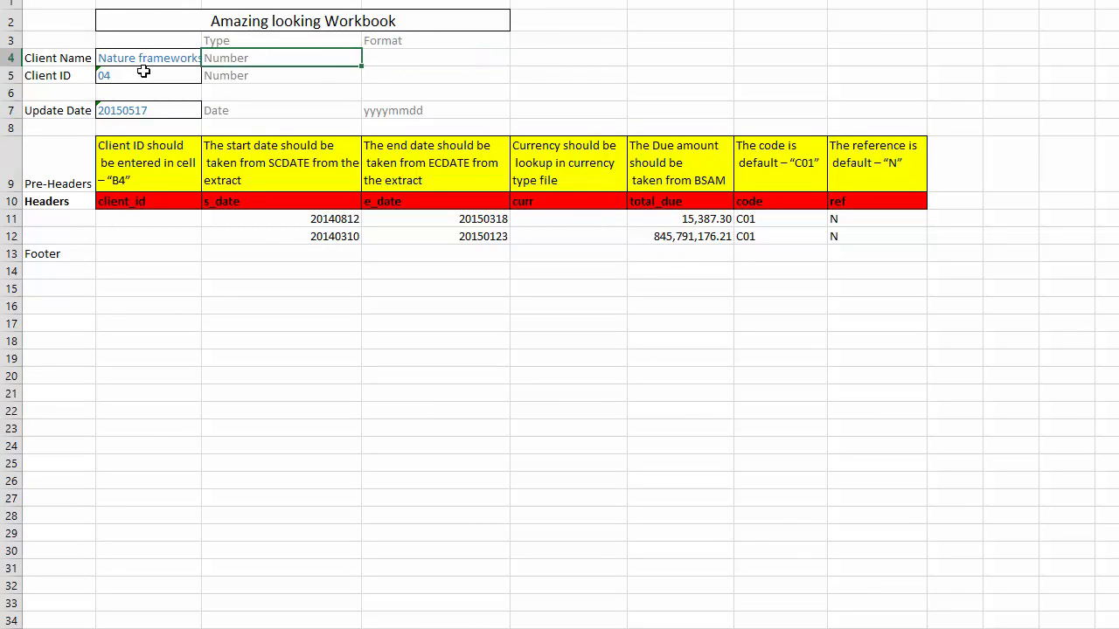
pyautogui.click(451, 354)
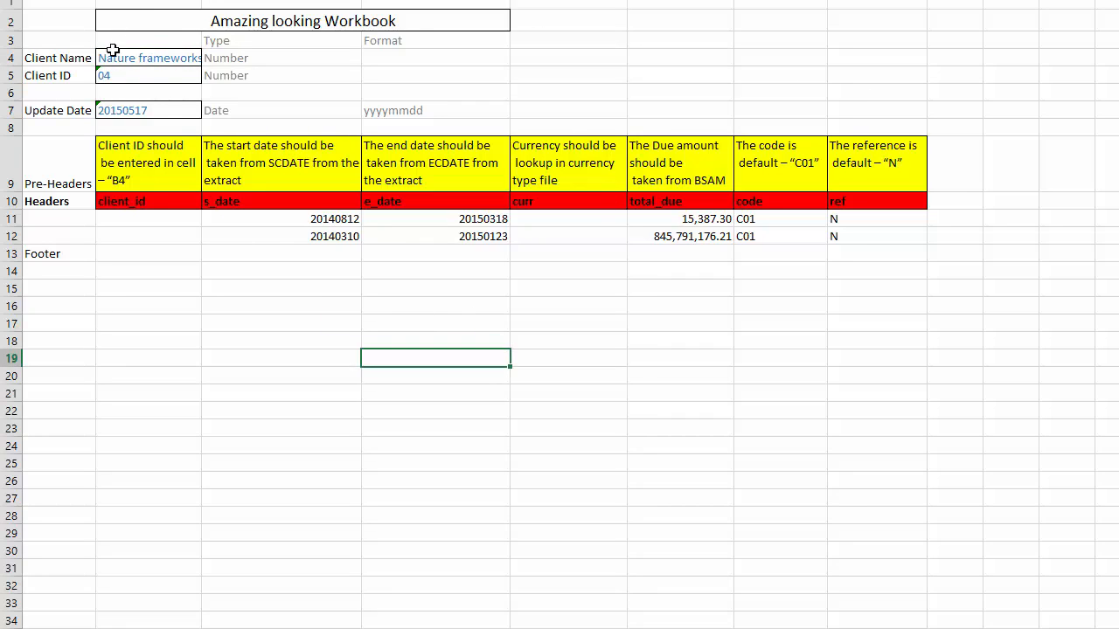
# Check the Client Name, Client ID and Update Date entries in cells B4, B5 and B7
pyautogui.click(153, 59)
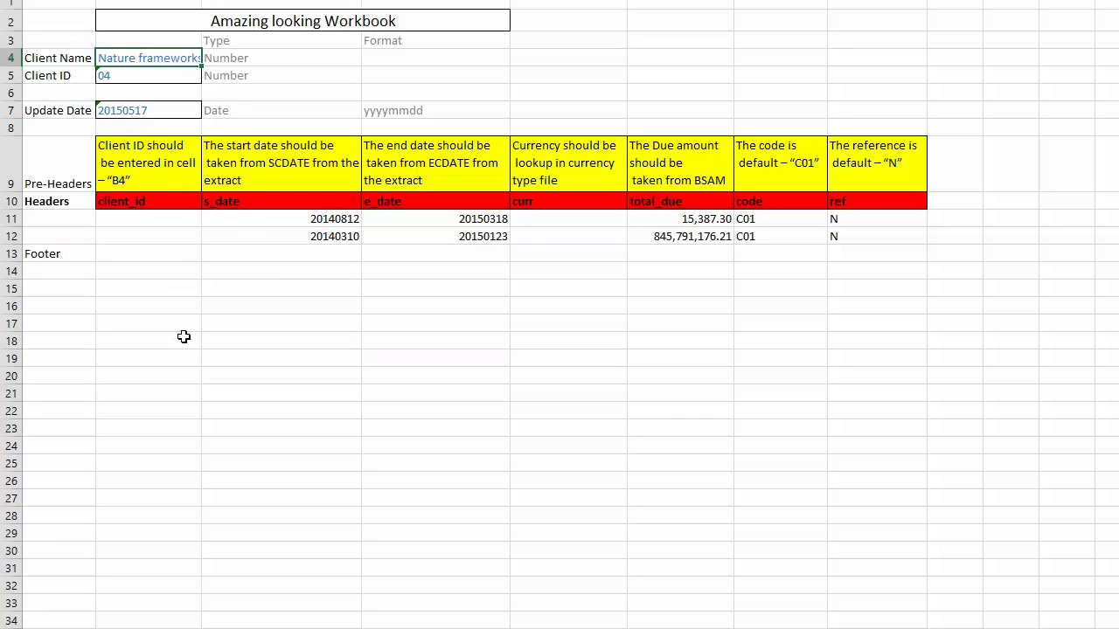
pyautogui.click(155, 76)
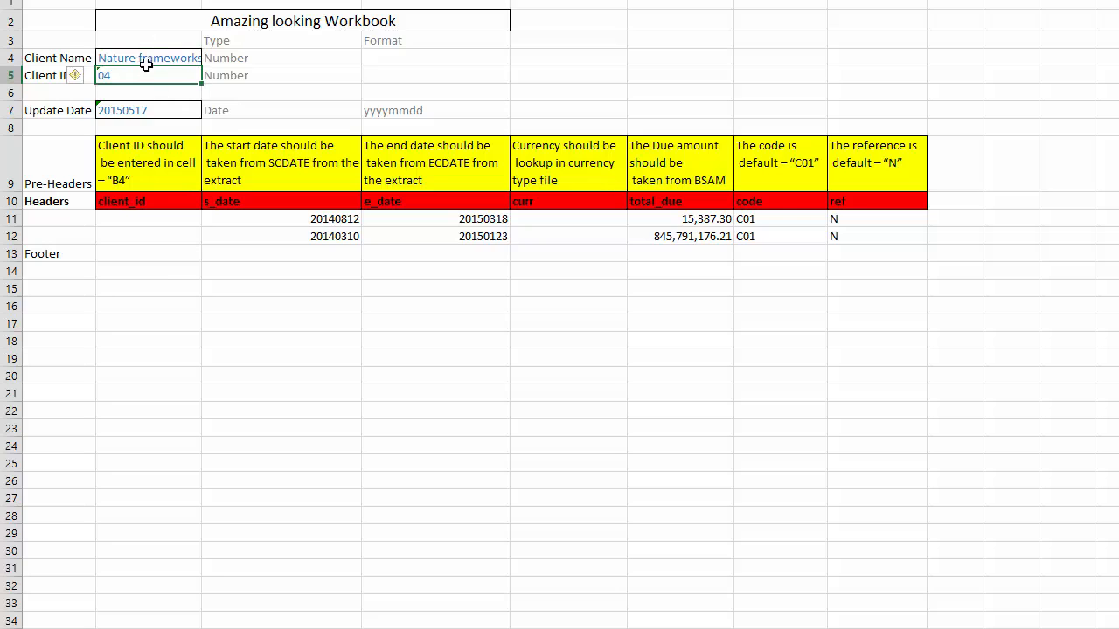
pyautogui.click(147, 56)
pyautogui.click(131, 110)
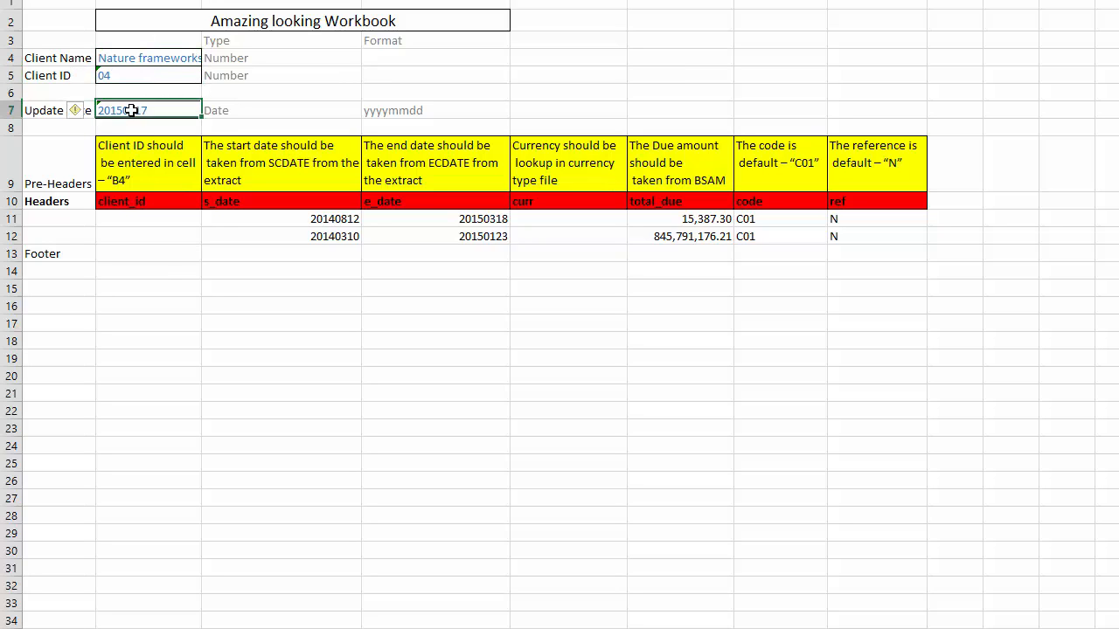
pyautogui.click(131, 56)
pyautogui.click(127, 77)
pyautogui.click(130, 100)
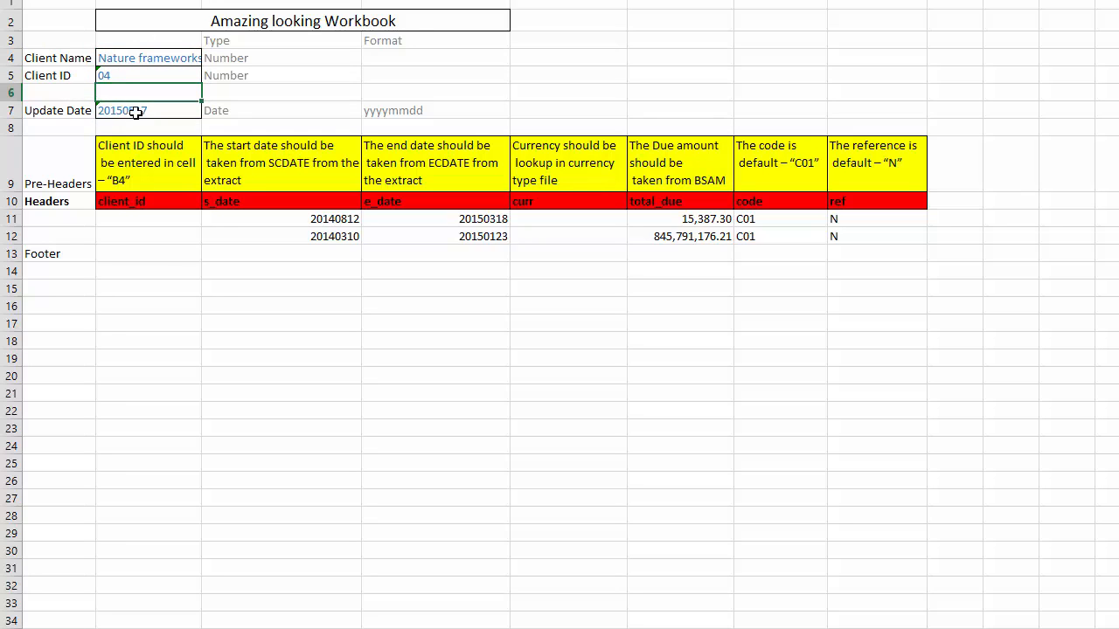
pyautogui.click(133, 110)
# Examine the pre-header formatting in B9:H9 and the data written to C11:H12 of the Client Data sheet
pyautogui.moveTo(144, 166)
pyautogui.mouseDown()
pyautogui.moveTo(729, 210)
pyautogui.moveTo(852, 168)
pyautogui.mouseUp()
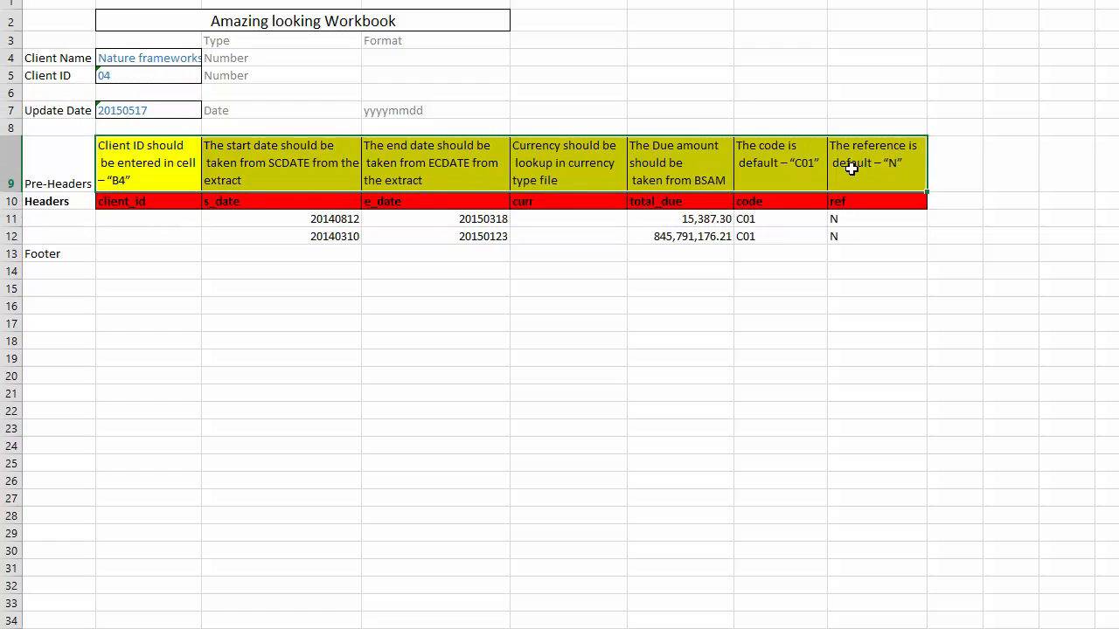
pyautogui.click(306, 339)
pyautogui.moveTo(350, 218); pyautogui.dragTo(852, 233)
pyautogui.click(715, 362)
# Compare the number formatting of the two total_due amounts in cells F11 and F12
pyautogui.click(692, 218)
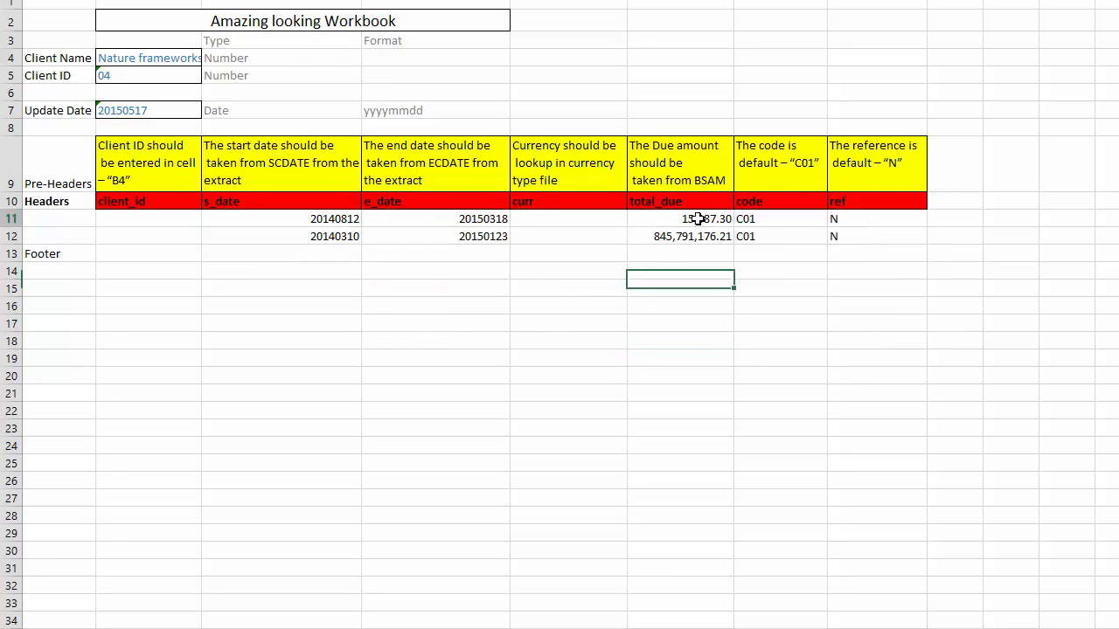
pyautogui.click(697, 243)
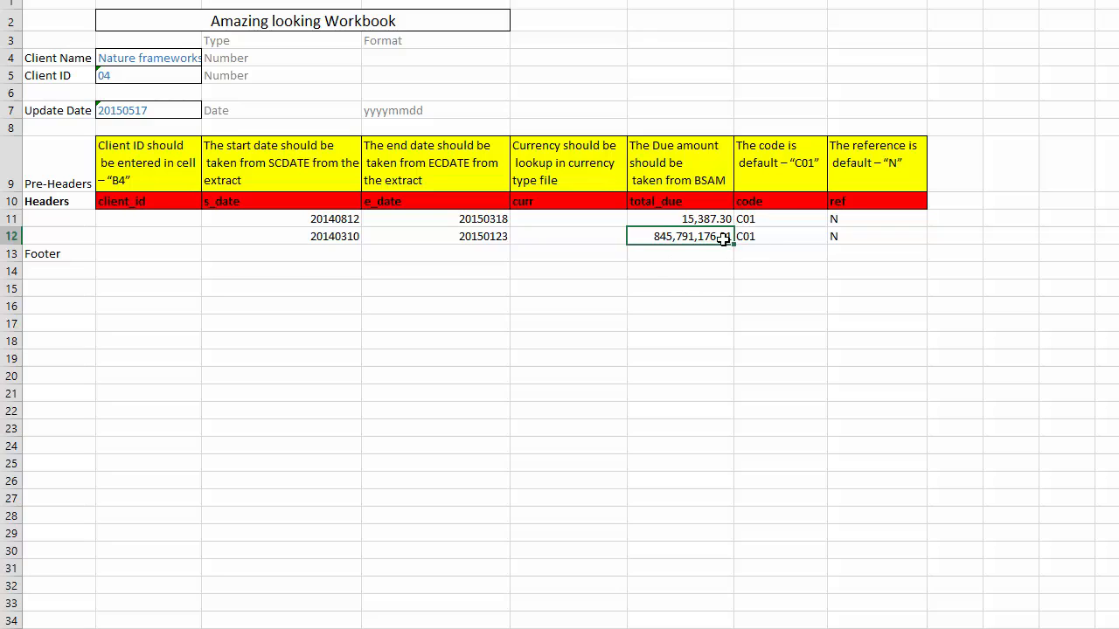
pyautogui.click(806, 324)
pyautogui.click(724, 217)
pyautogui.click(725, 236)
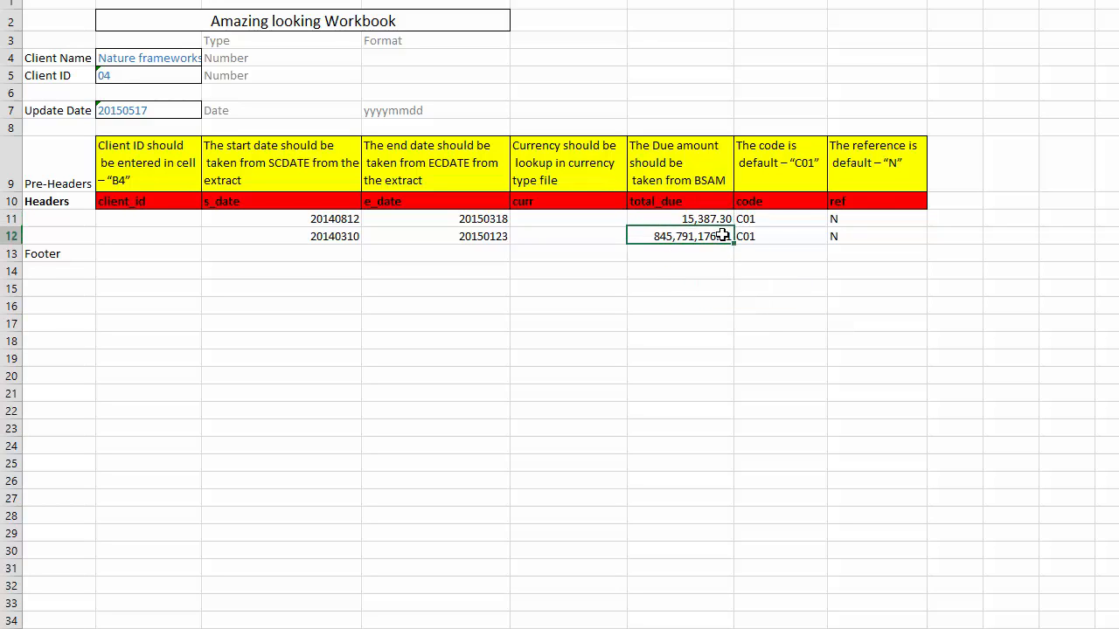
pyautogui.click(724, 221)
pyautogui.click(722, 238)
pyautogui.click(568, 323)
# Check the Footer in cell A13 below the data rows, and return to the tFileExcel job in Talend Open Studio
pyautogui.click(37, 260)
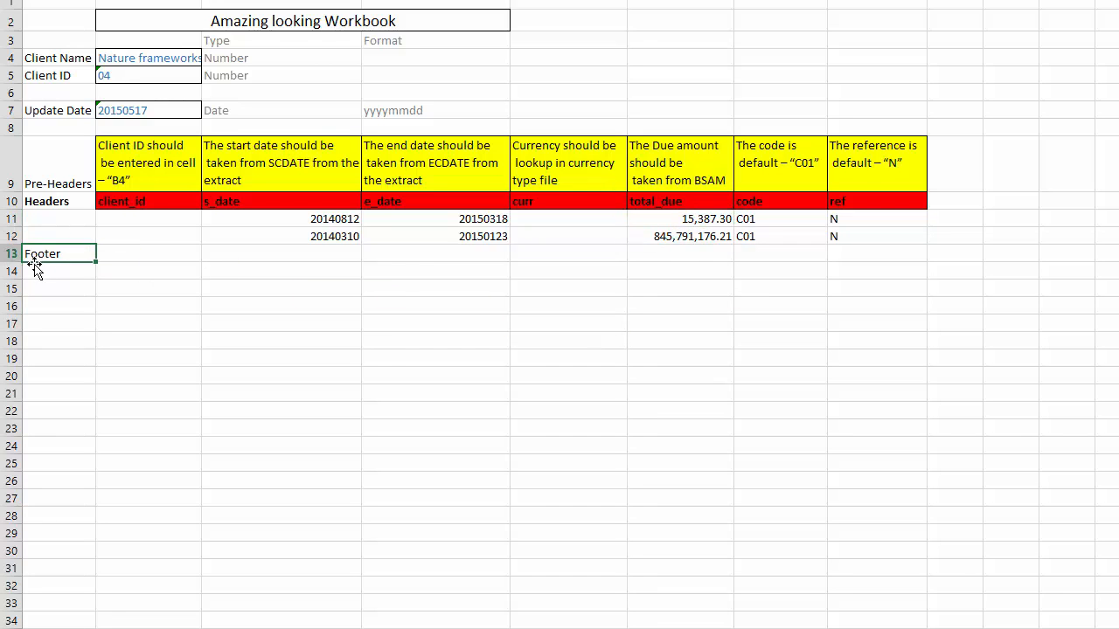
pyautogui.click(390, 360)
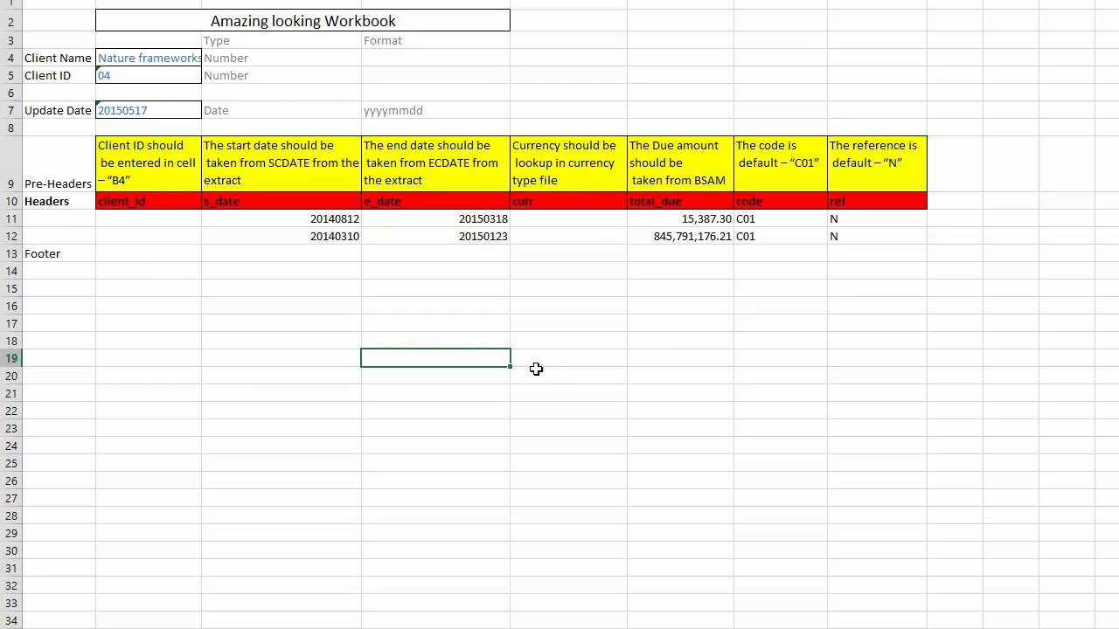
pyautogui.click(231, 358)
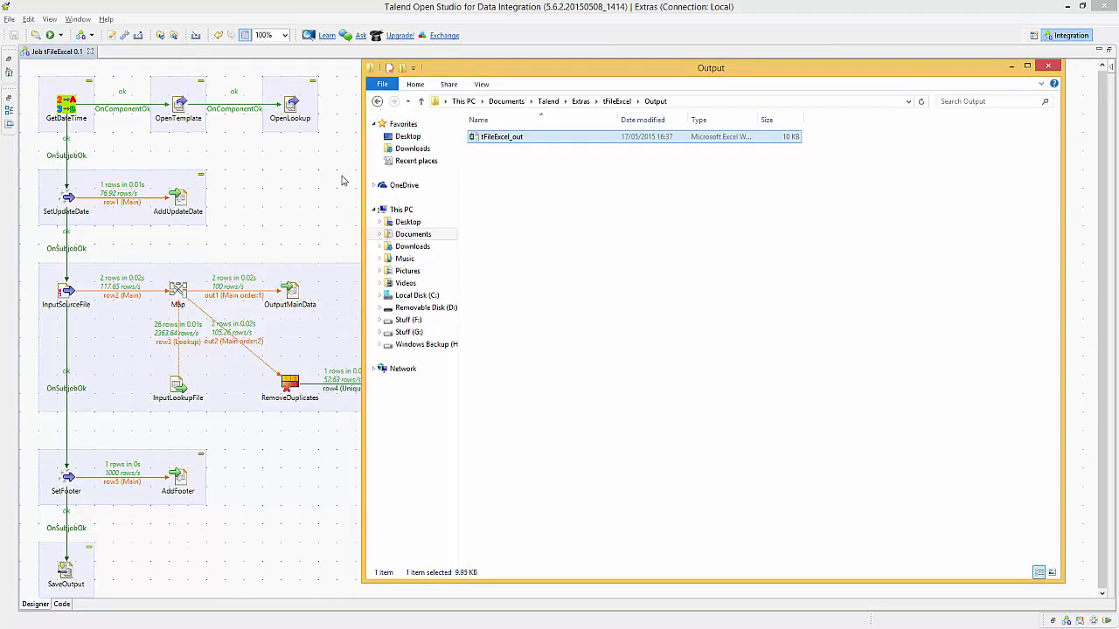
pyautogui.click(343, 180)
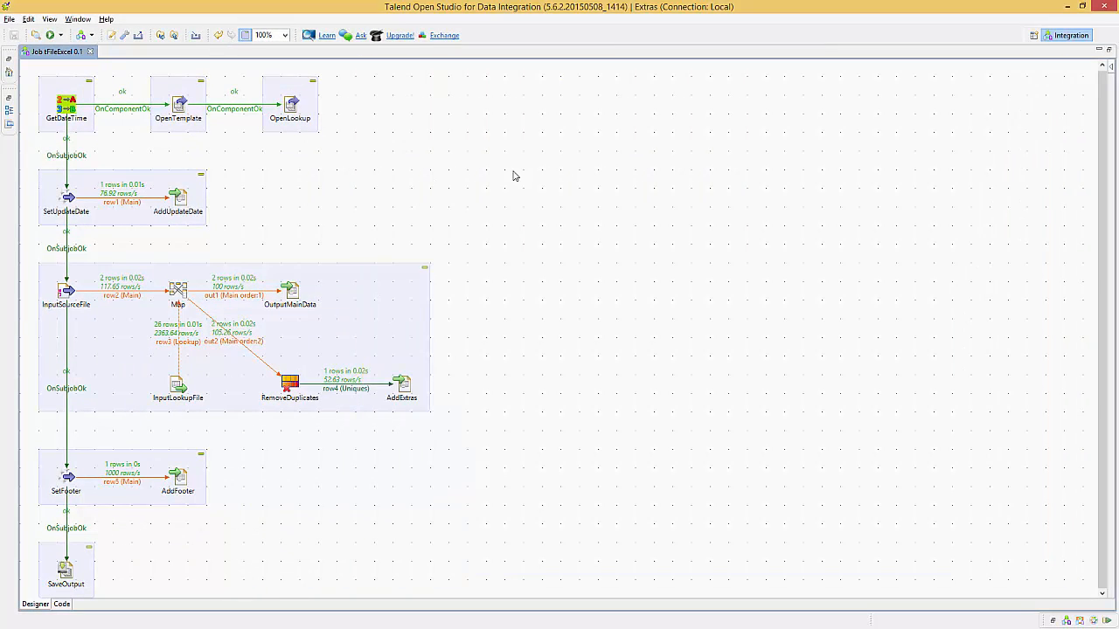